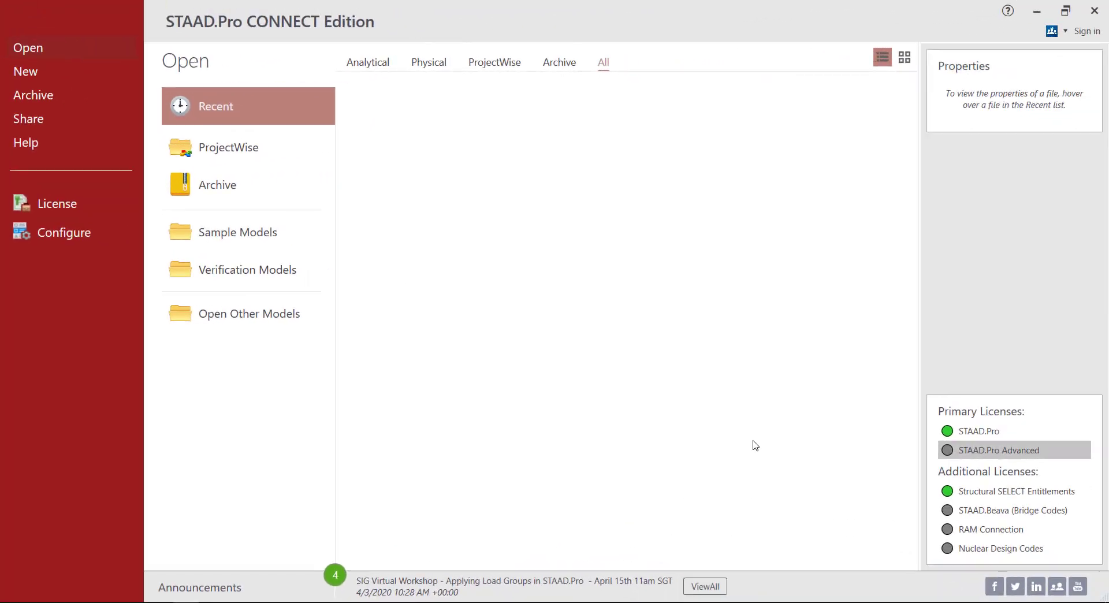
Step: Create a new analytical model in metric units with the file name T 22, leaving the job information blank
{"action": "left_click", "coordinate": [34, 71]}
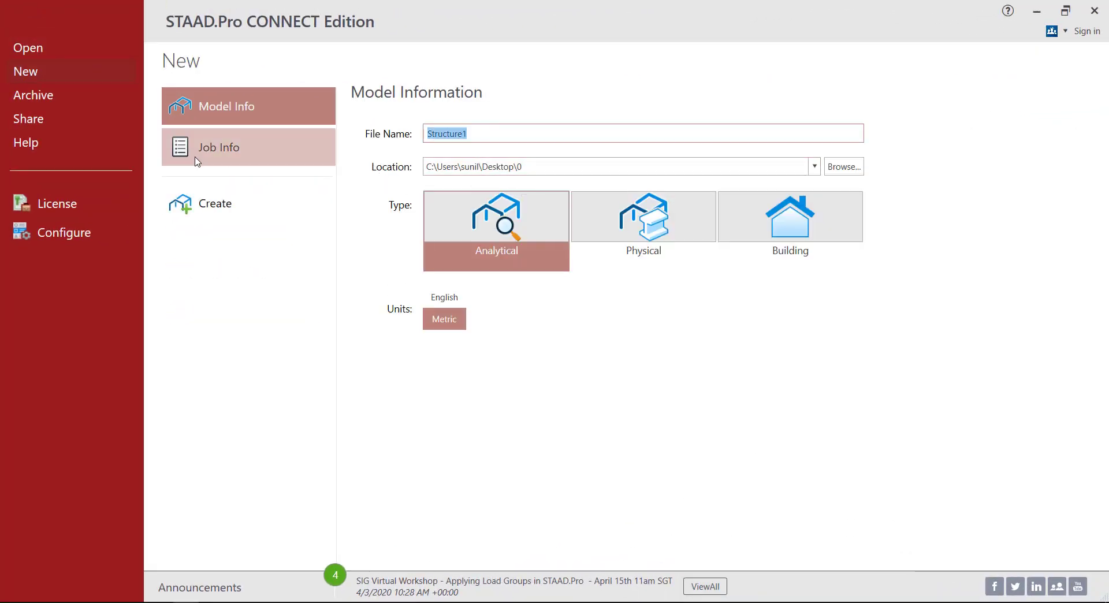
{"action": "type", "text": "T 22"}
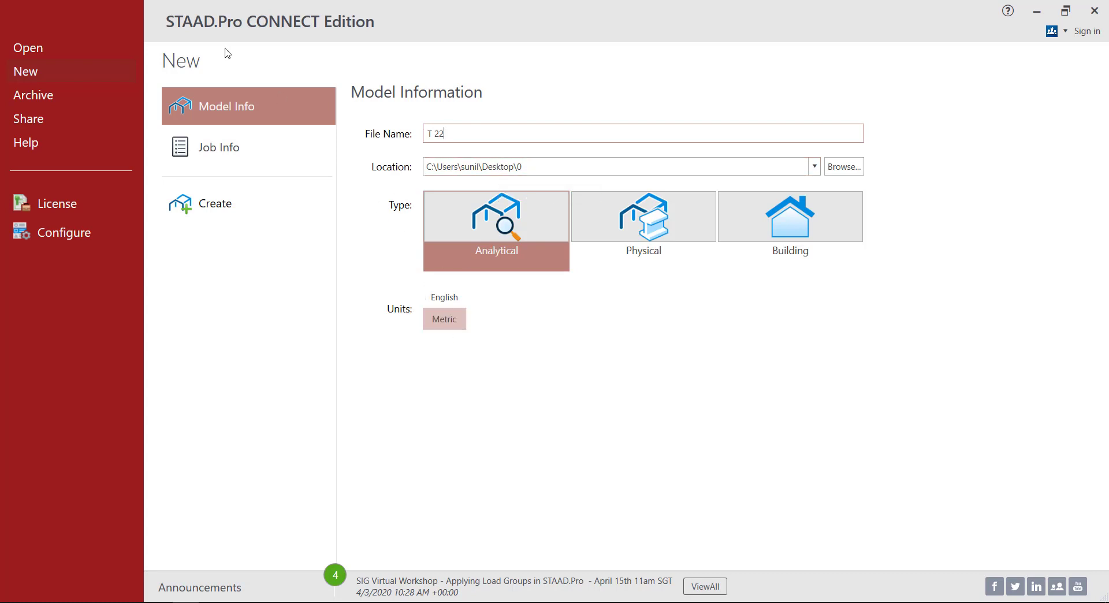
{"action": "left_click", "coordinate": [209, 145]}
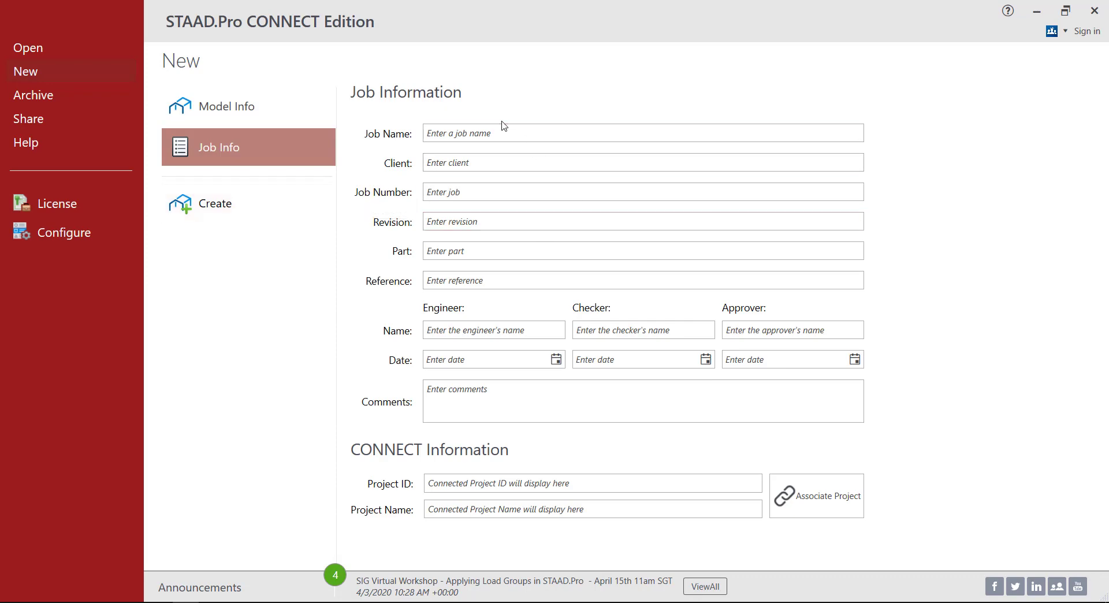
{"action": "left_click", "coordinate": [216, 215]}
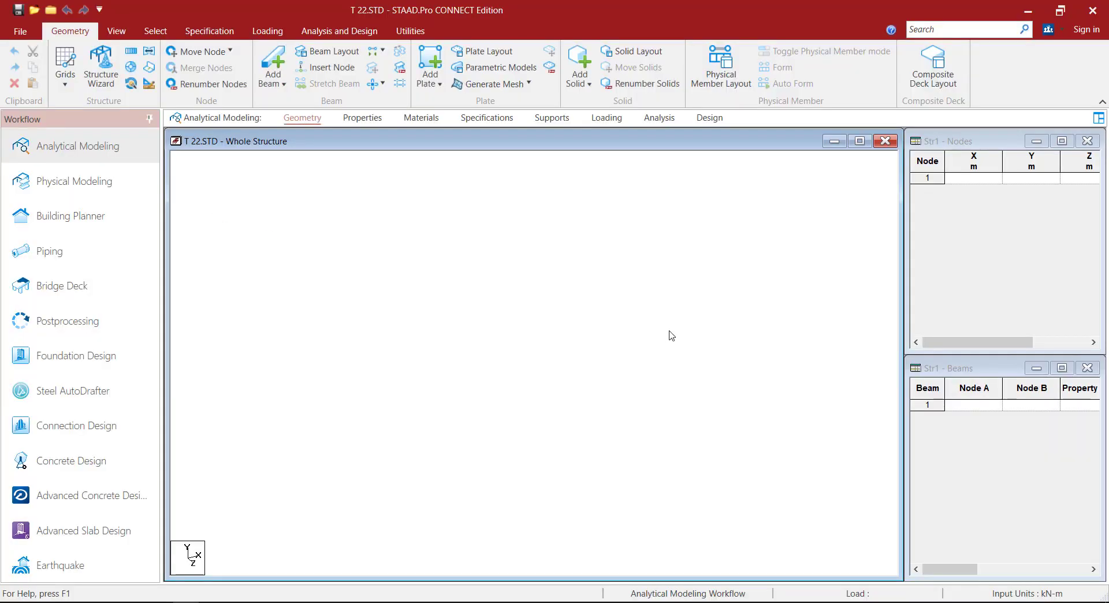
Step: Change the structure type to STAAD PLANE in the model's command file, save it and close the editor
{"action": "left_click", "coordinate": [425, 35]}
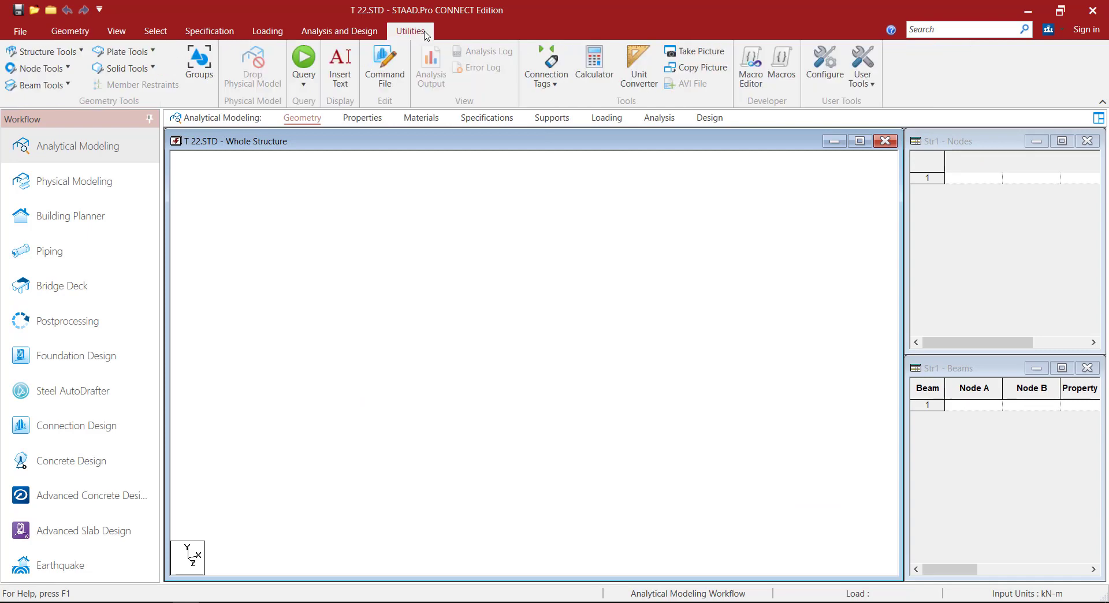
{"action": "left_click", "coordinate": [389, 69]}
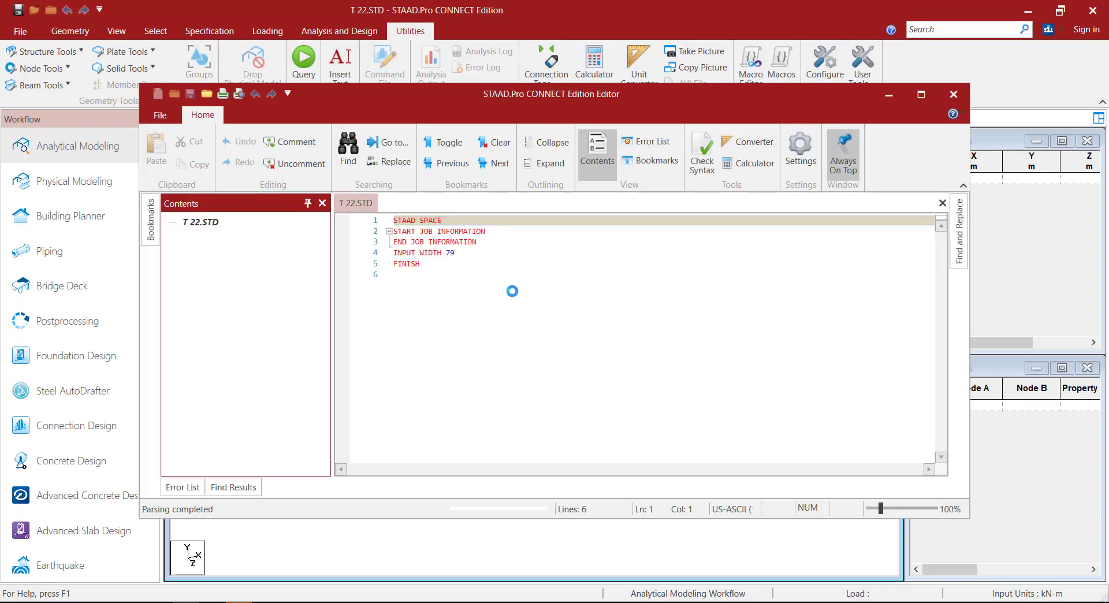
{"action": "left_click", "coordinate": [420, 218]}
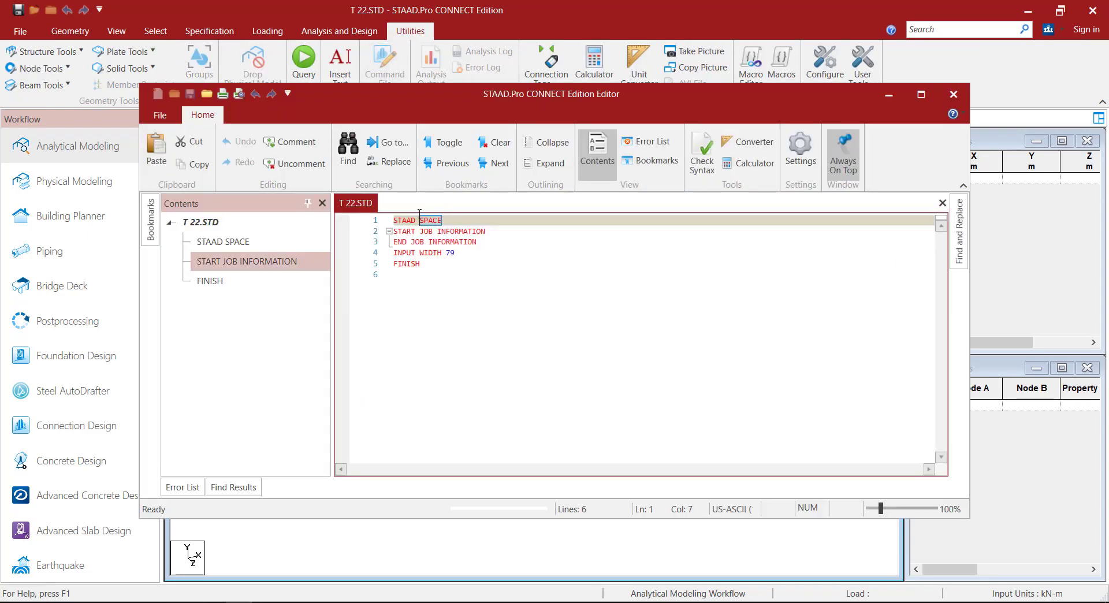
{"action": "key", "text": "Delete"}
{"action": "type", "text": "PLA"}
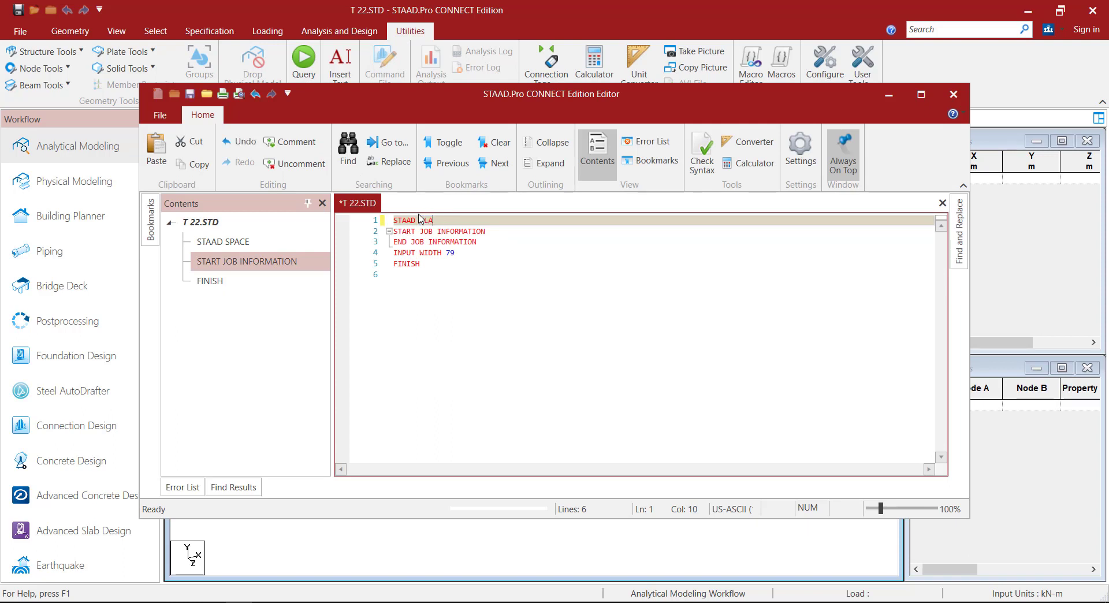
{"action": "type", "text": "NE"}
{"action": "left_click", "coordinate": [189, 93]}
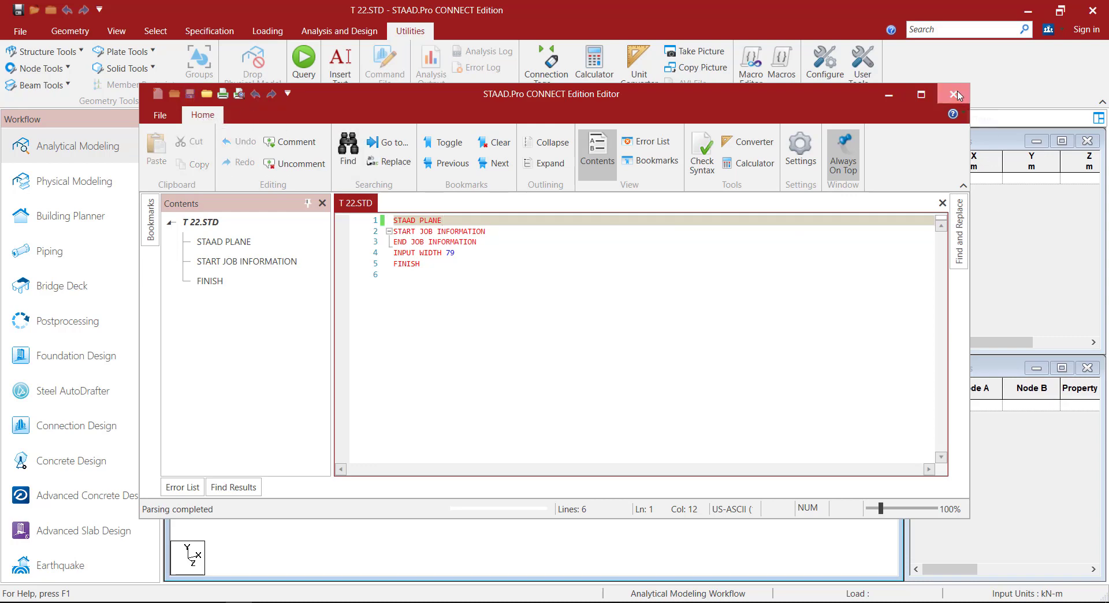
{"action": "left_click", "coordinate": [954, 93]}
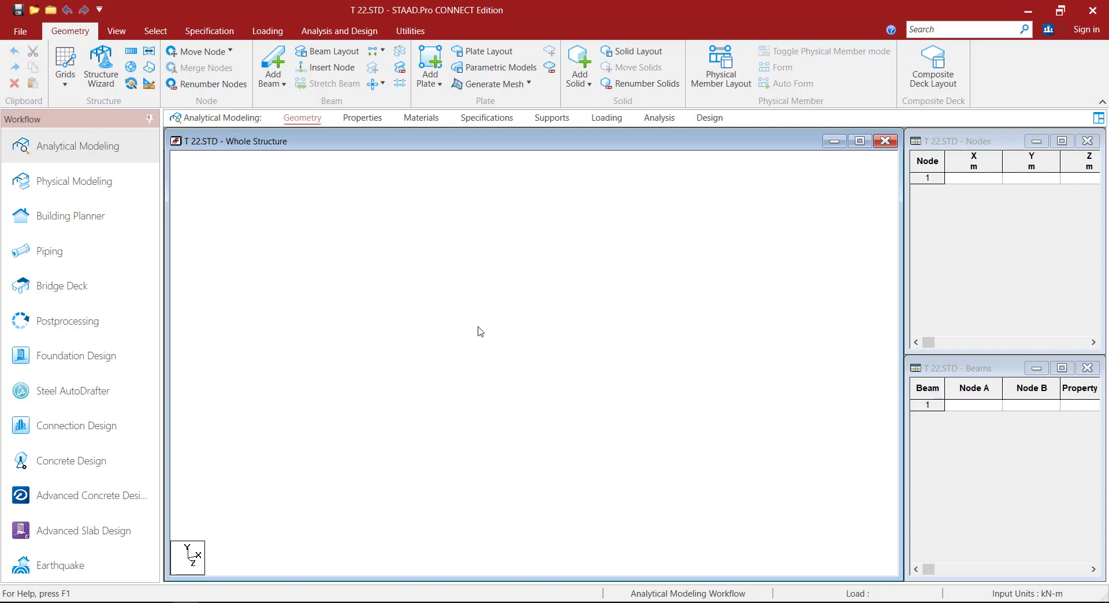
Step: Orient the view to face the X-Y plane and apply metric input units of Meter and KiloNewton
{"action": "right_click", "coordinate": [467, 279]}
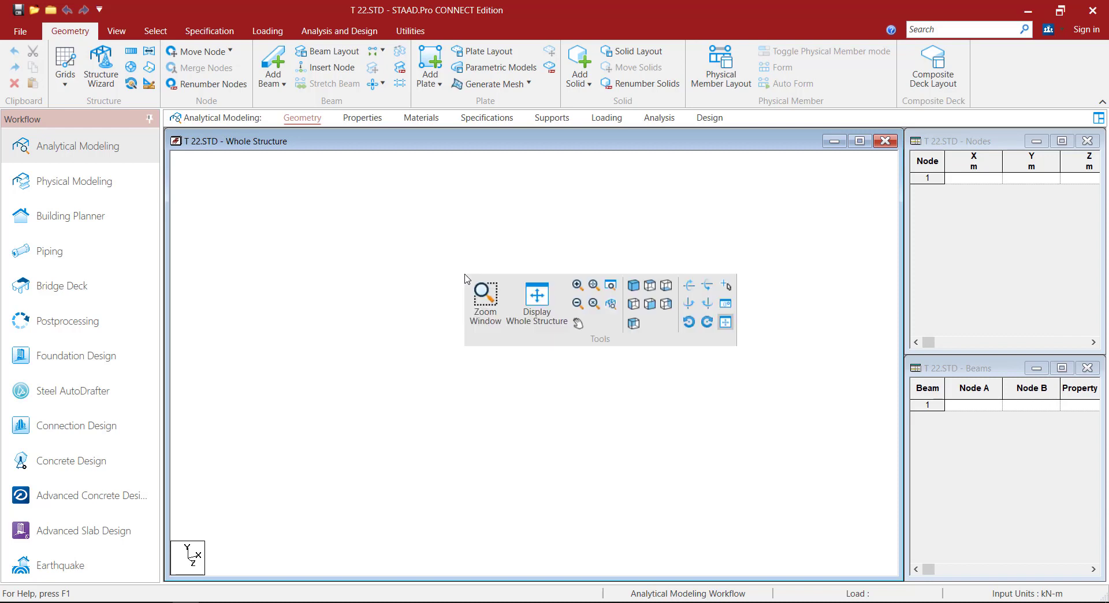
{"action": "left_click", "coordinate": [647, 307]}
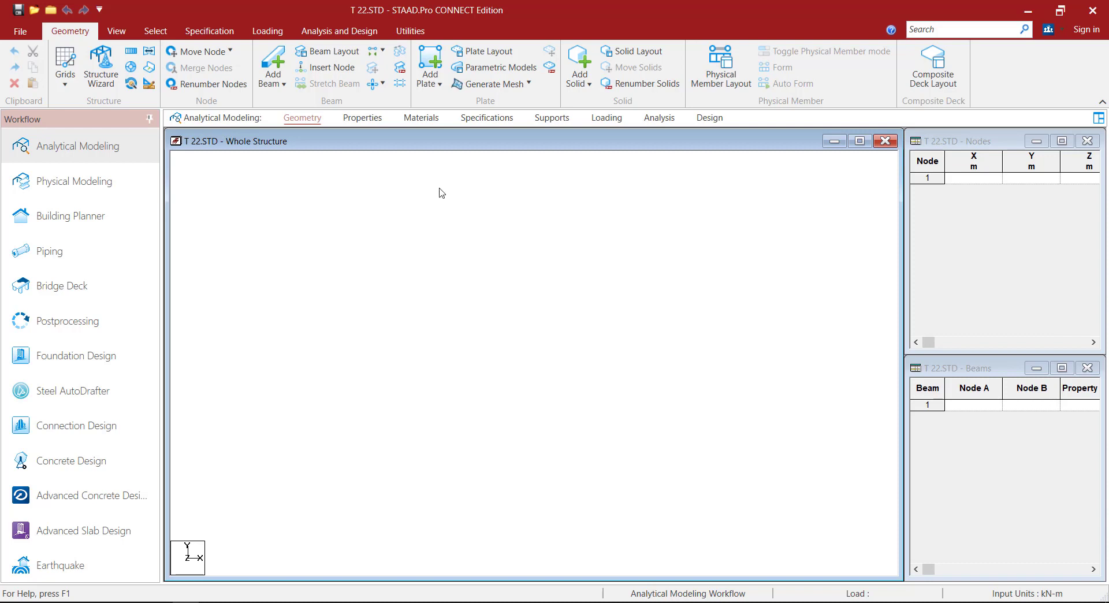
{"action": "left_click", "coordinate": [148, 84]}
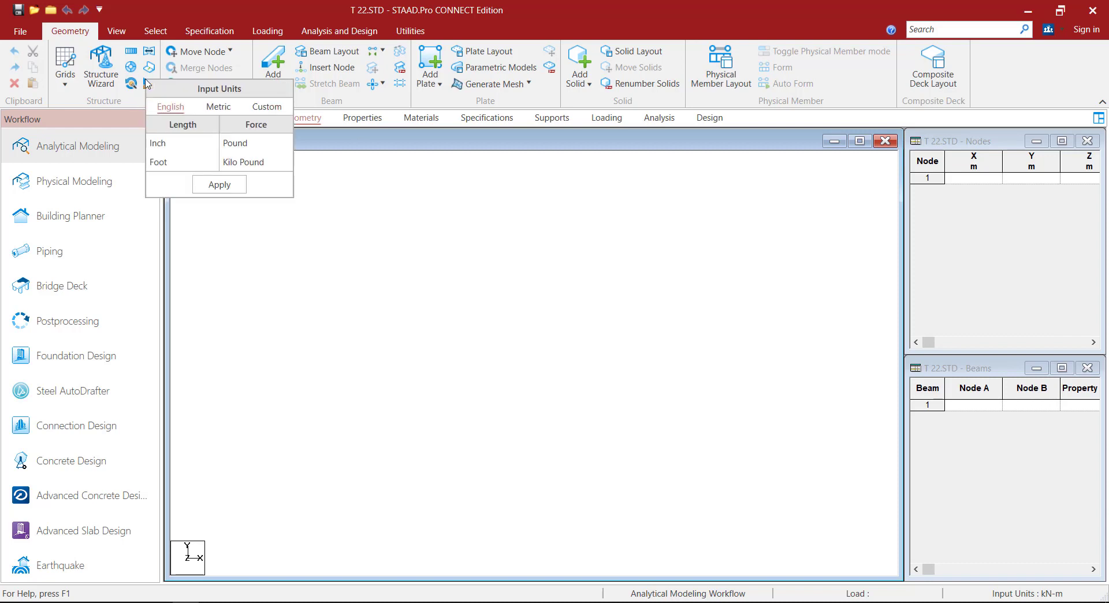
{"action": "left_click", "coordinate": [219, 107]}
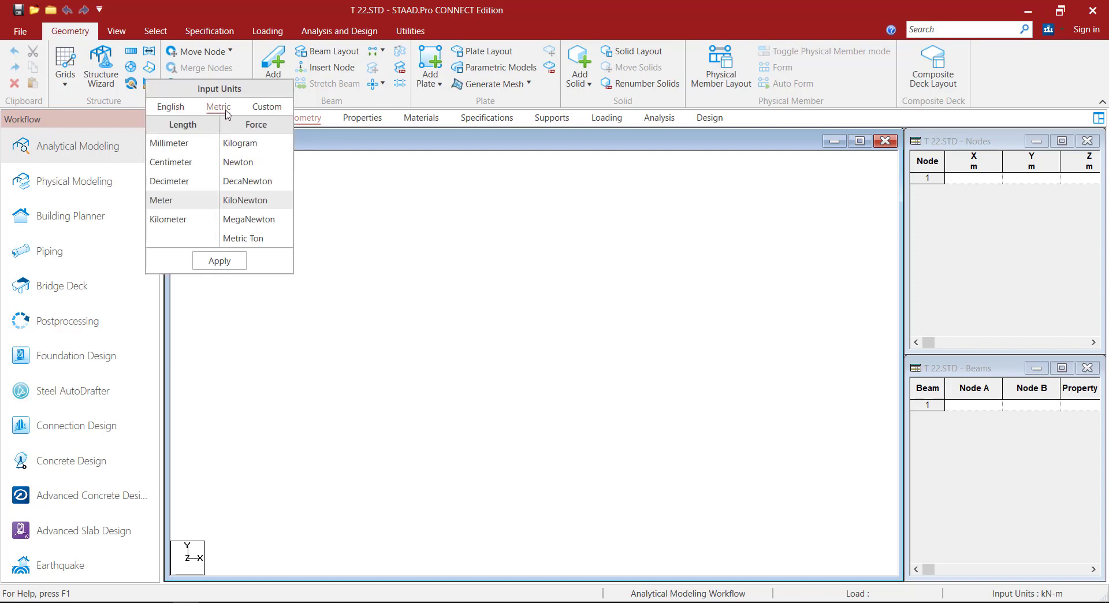
{"action": "left_click", "coordinate": [228, 260]}
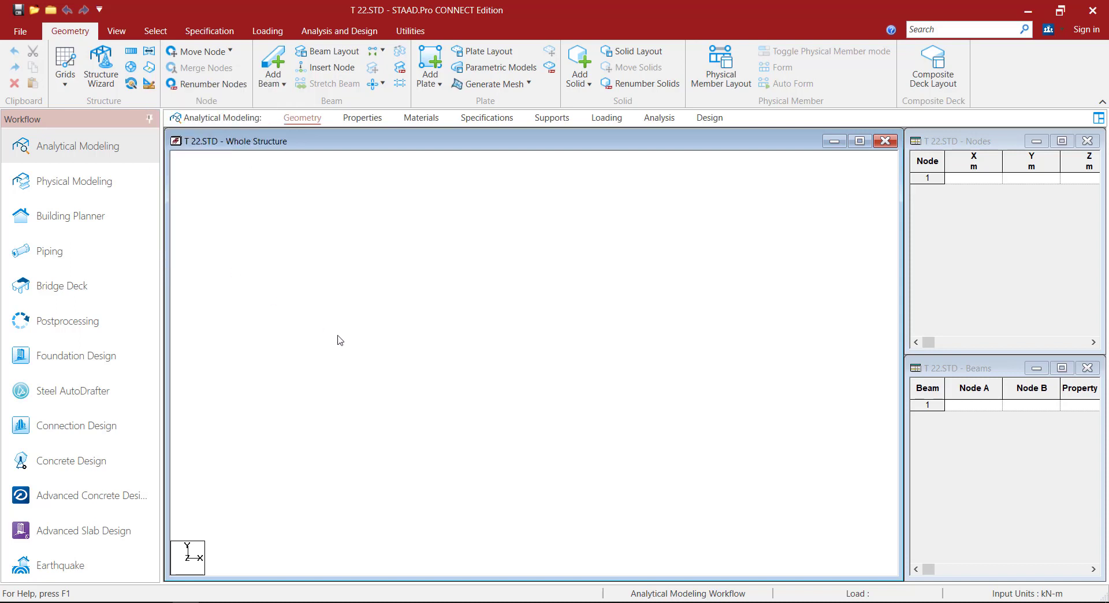
Step: Create and activate a linear X-Y beam grid named 01 with 4 spaces of 5 m in X and 5 spaces of 2 m in Y
{"action": "left_click", "coordinate": [65, 72]}
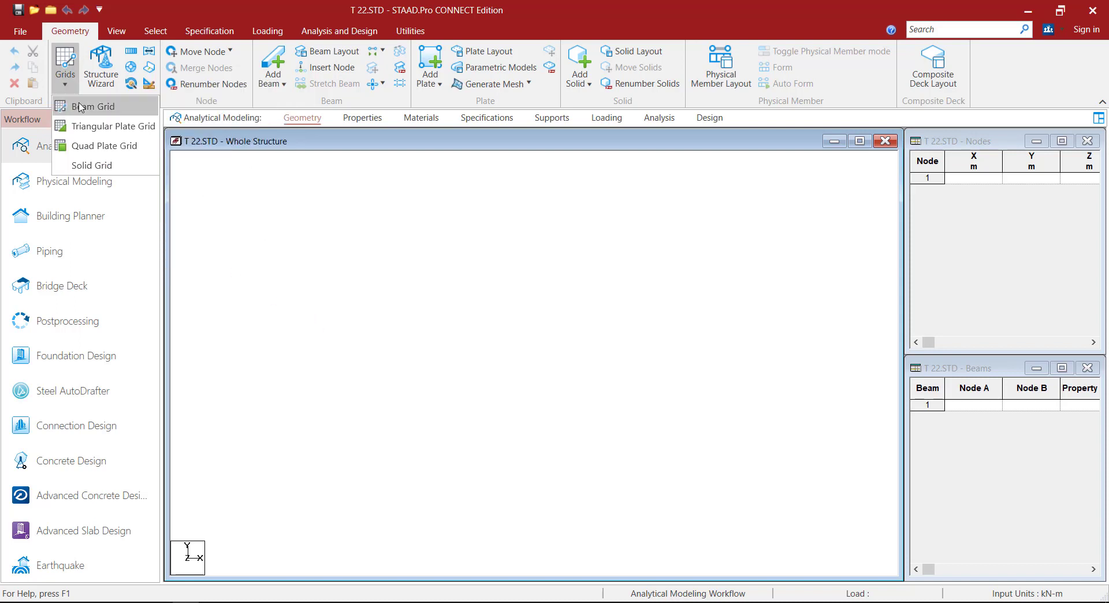
{"action": "left_click", "coordinate": [80, 108]}
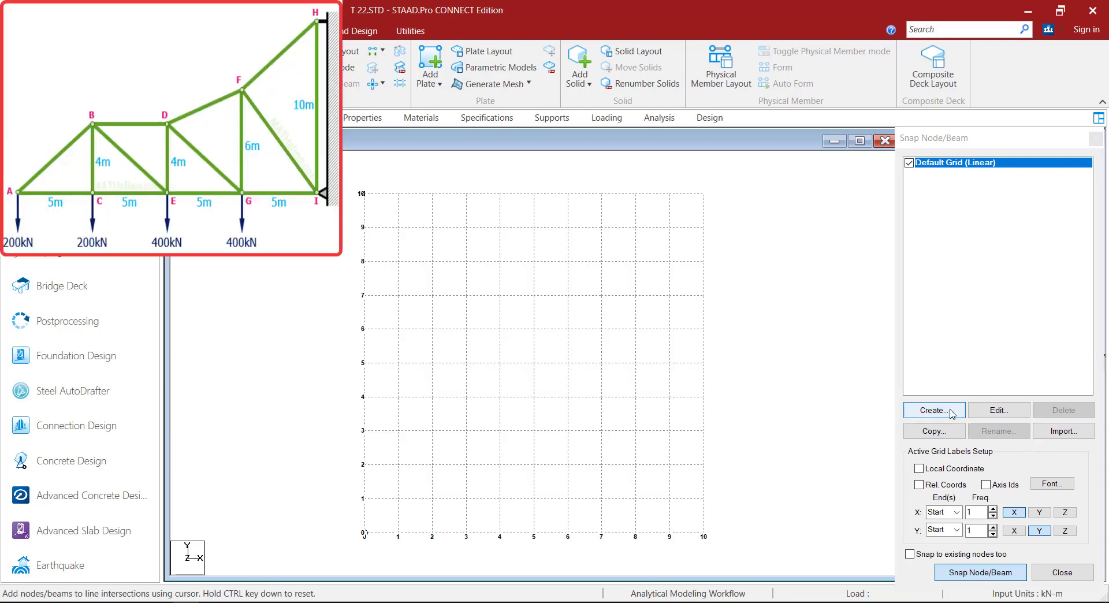
{"action": "left_click", "coordinate": [952, 411]}
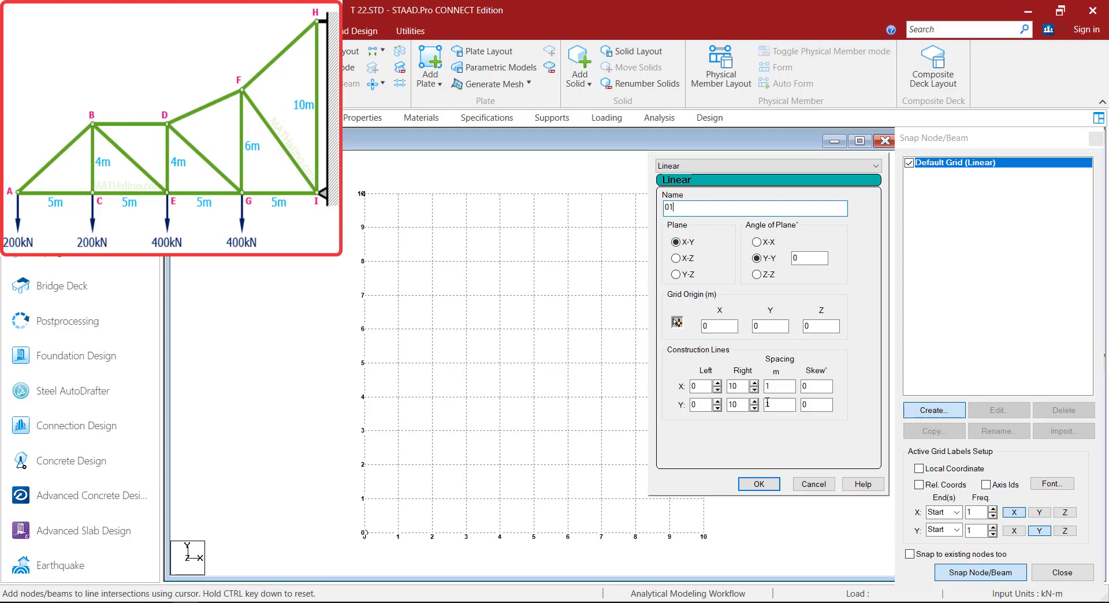
{"action": "double_click", "coordinate": [774, 386]}
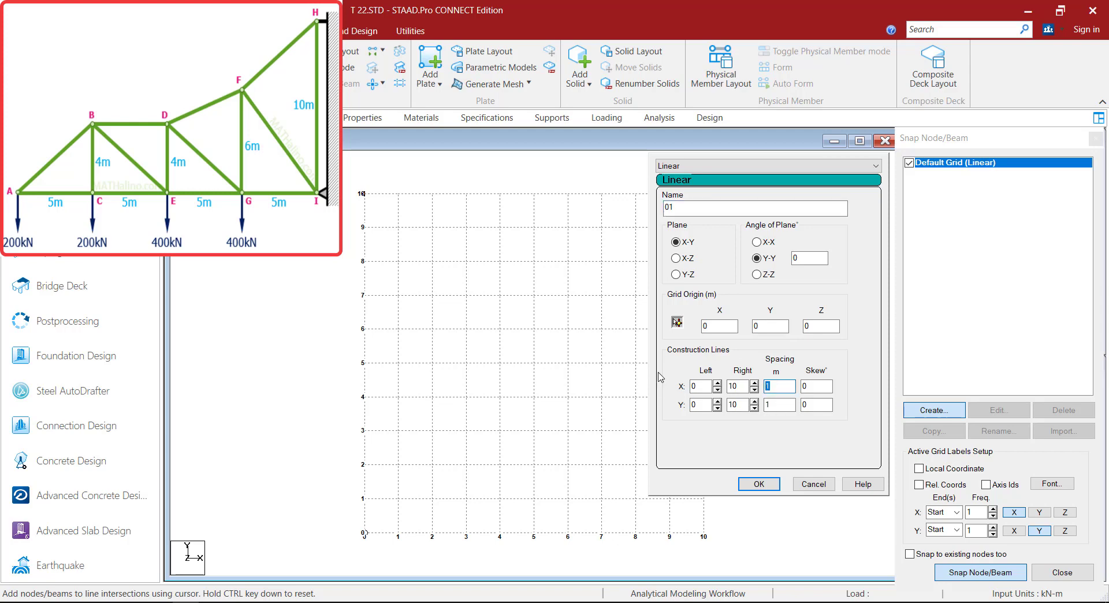
{"action": "left_click", "coordinate": [754, 390]}
{"action": "left_click", "coordinate": [754, 390]}
{"action": "left_click", "coordinate": [754, 391]}
{"action": "double_click", "coordinate": [772, 406]}
{"action": "left_click", "coordinate": [754, 407]}
{"action": "left_click", "coordinate": [753, 408]}
{"action": "left_click", "coordinate": [757, 484]}
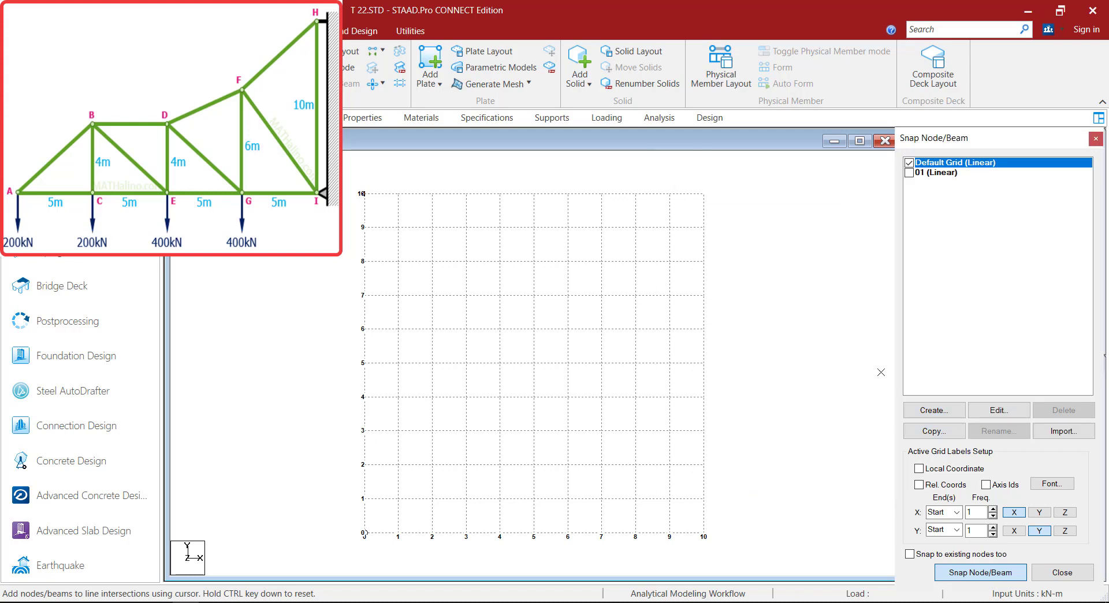
{"action": "left_click", "coordinate": [909, 172]}
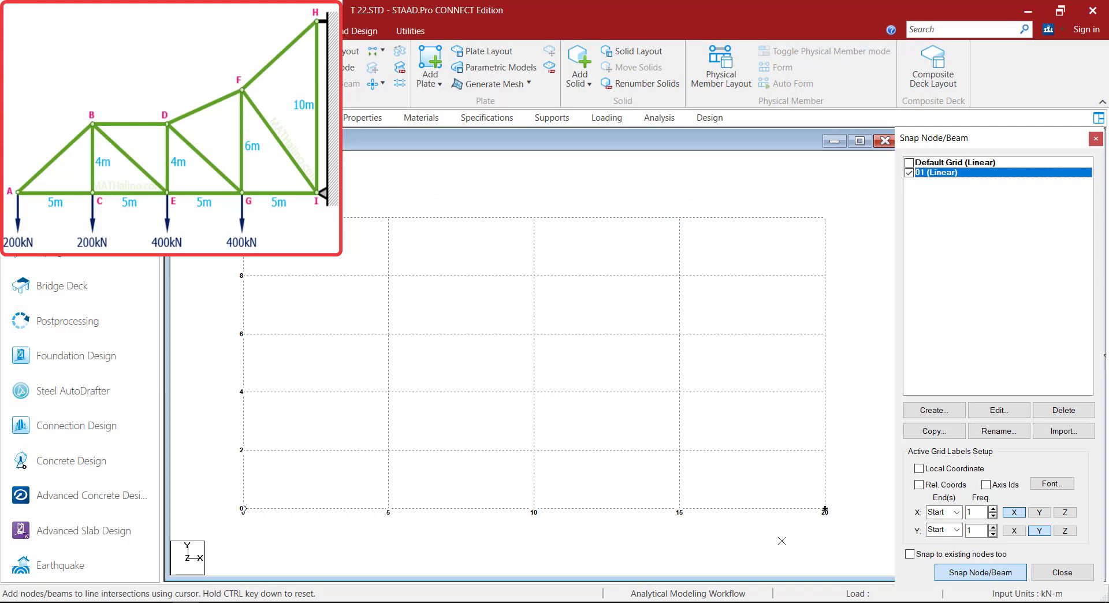
Step: Draw the bottom chord from (0,0) to (20,0) with nodes every 5 m, and the end vertical up to (20,10)
{"action": "left_click", "coordinate": [243, 509]}
{"action": "left_click", "coordinate": [388, 509]}
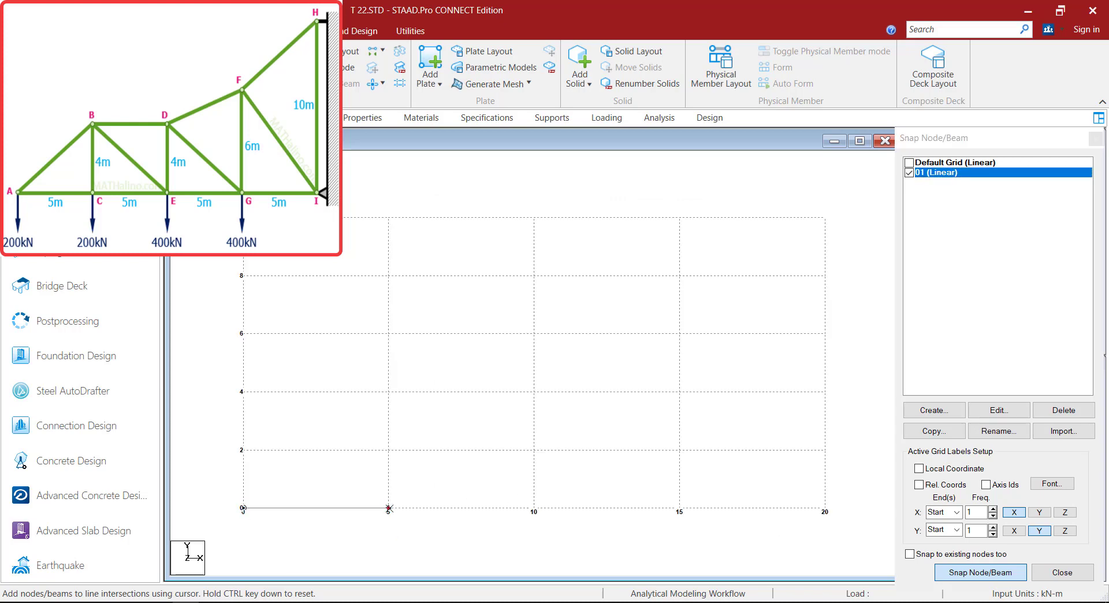
{"action": "left_click", "coordinate": [679, 509]}
{"action": "left_click", "coordinate": [825, 509]}
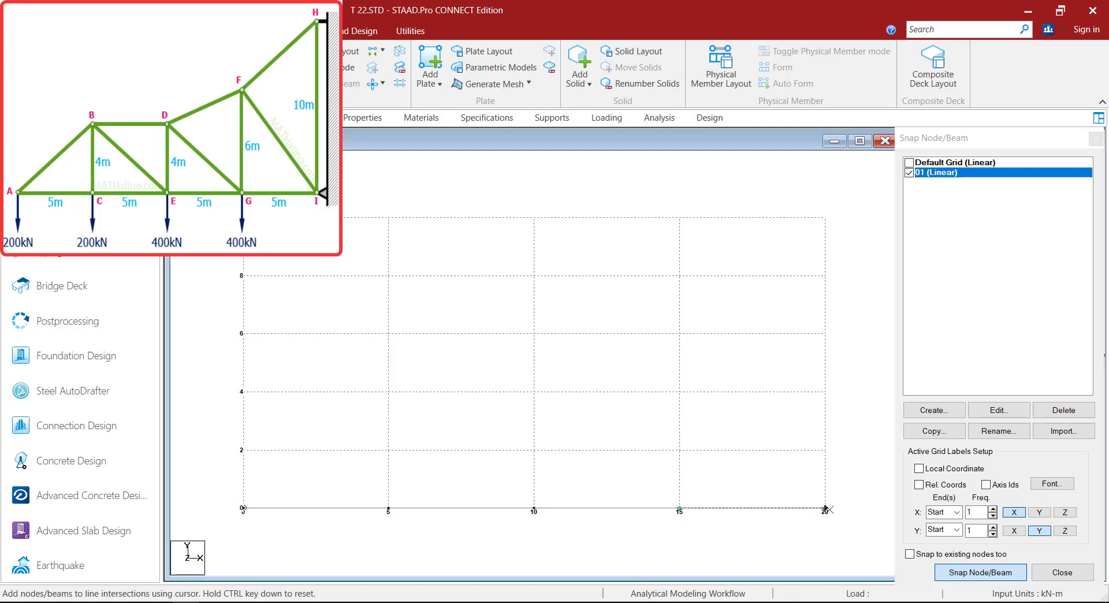
{"action": "left_click", "coordinate": [825, 216]}
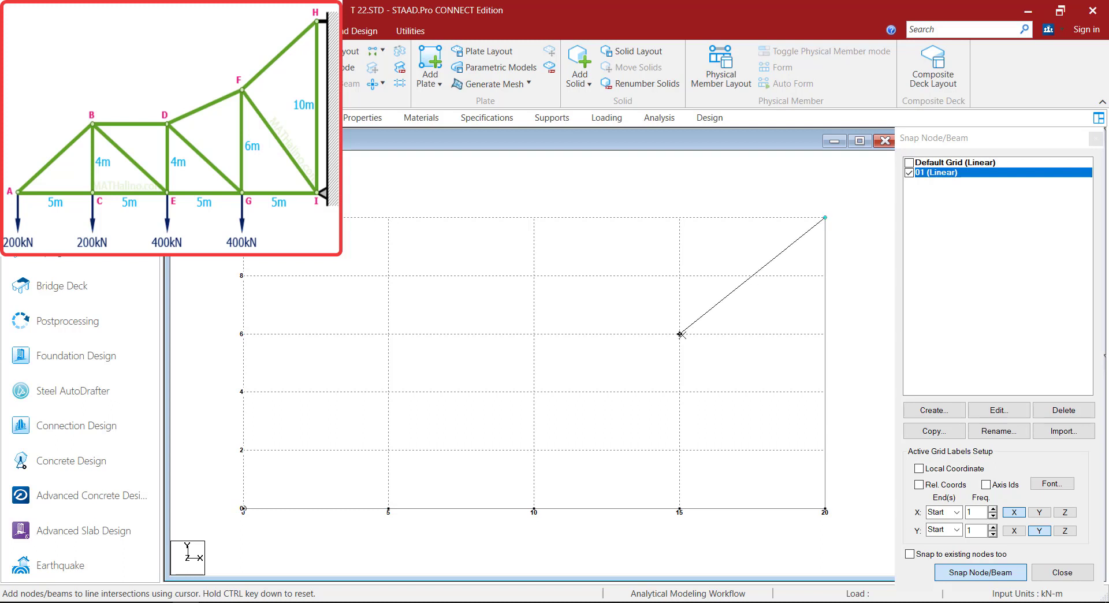
Step: Draw the top chord from (20,10) through (15,6), (10,4) and (5,4) down to (0,0)
{"action": "left_click", "coordinate": [680, 334]}
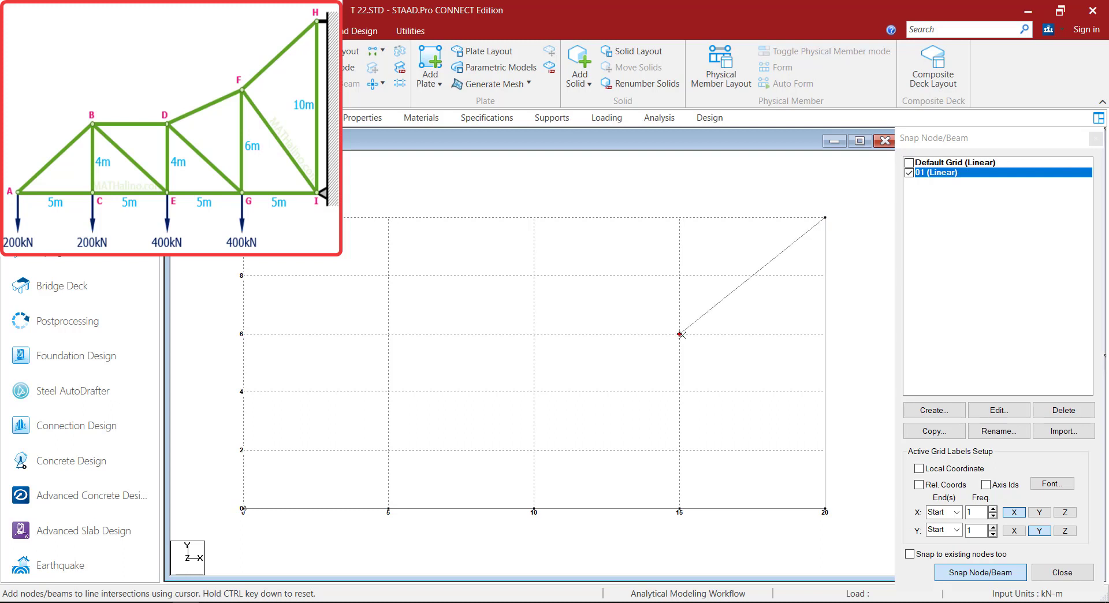
{"action": "left_click", "coordinate": [533, 392]}
{"action": "left_click", "coordinate": [389, 392]}
{"action": "left_click", "coordinate": [243, 509]}
Step: Add the truss verticals at X = 5, 10 and 15 m and the diagonals (5,4)-(10,0), (10,4)-(15,0) and (15,6)-(20,0)
{"action": "left_click", "coordinate": [389, 508]}
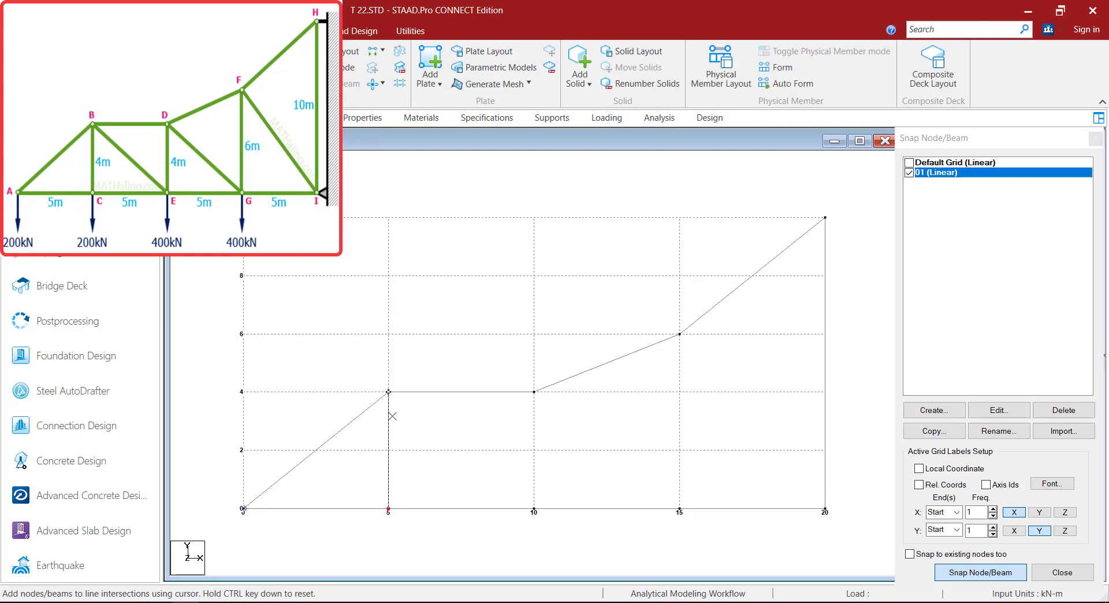
{"action": "left_click", "coordinate": [388, 392]}
{"action": "left_click", "coordinate": [534, 508]}
{"action": "left_click", "coordinate": [534, 392]}
{"action": "left_click", "coordinate": [679, 509]}
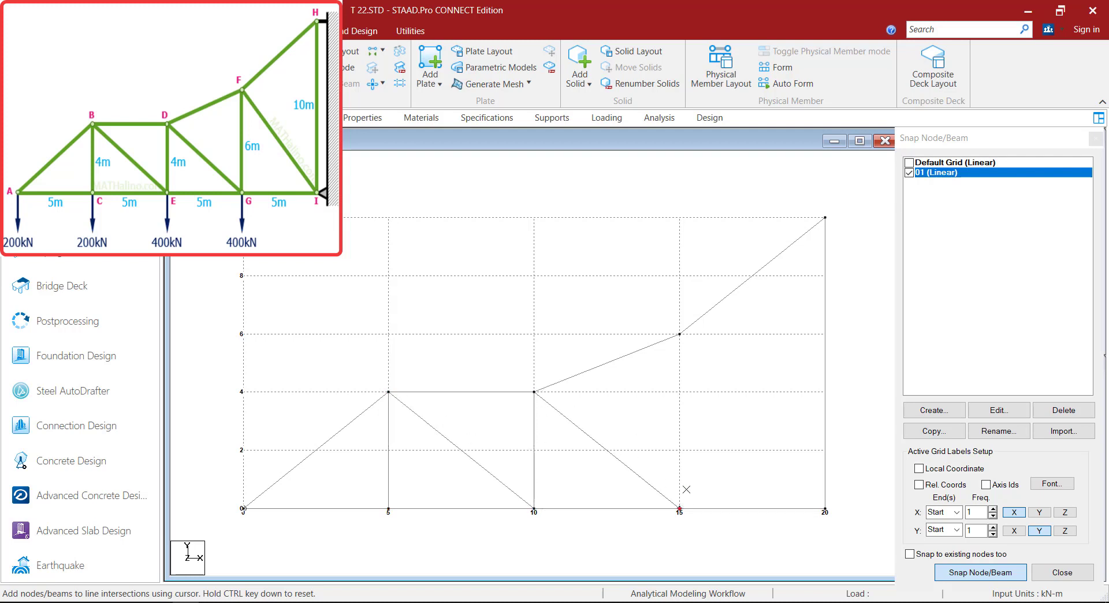
{"action": "left_click", "coordinate": [680, 334]}
{"action": "left_click", "coordinate": [825, 508]}
{"action": "key", "text": "Escape"}
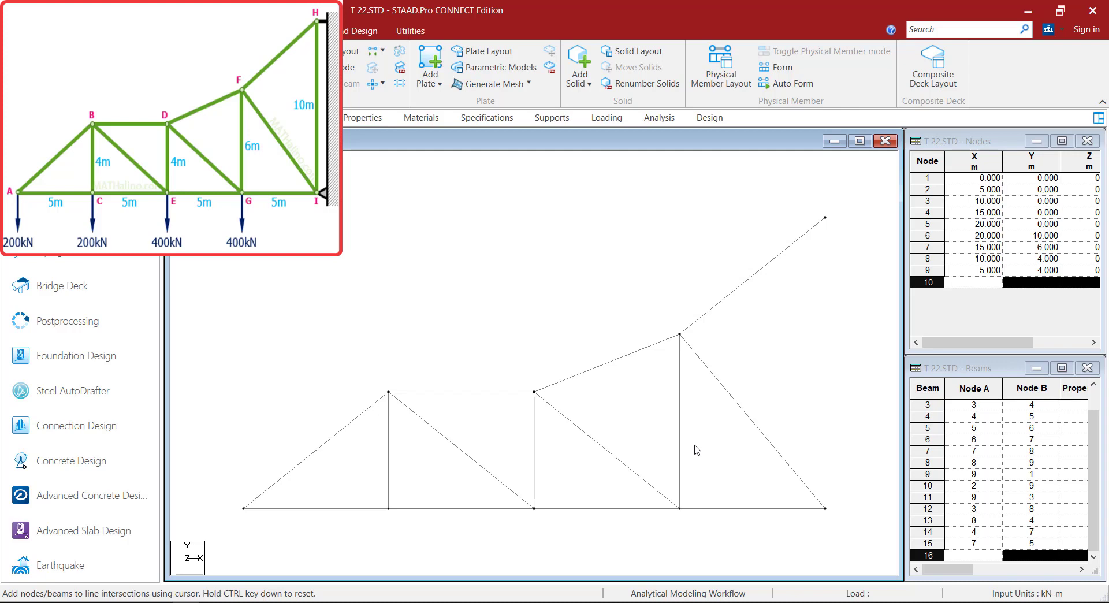
Step: Add the Indian angle section ISA20x20x3 in STEEL as a single section to the model's properties
{"action": "left_click", "coordinate": [358, 118]}
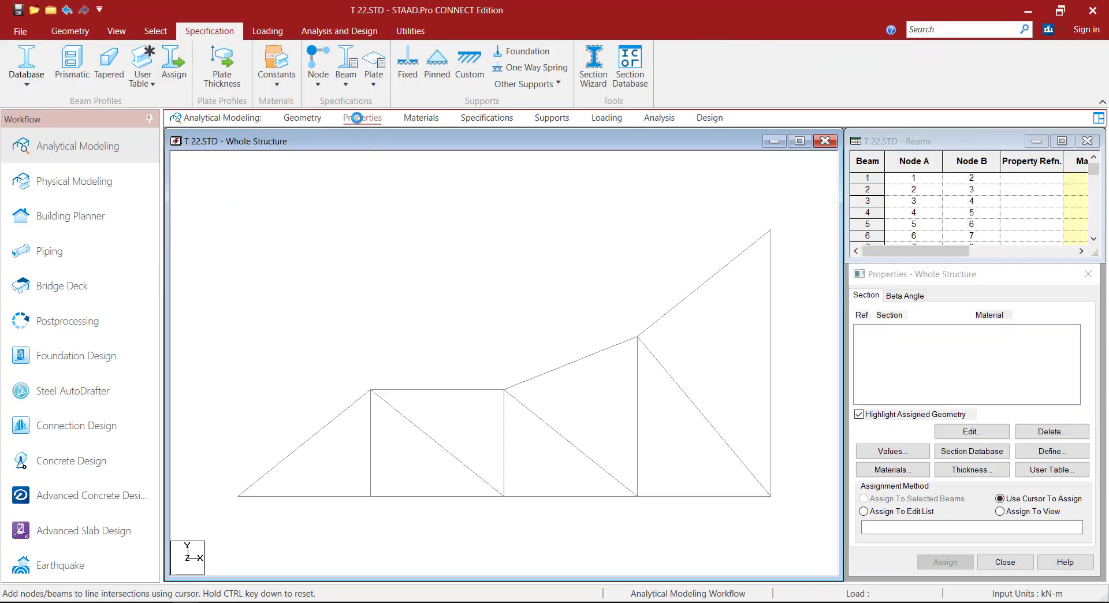
{"action": "left_click", "coordinate": [997, 452]}
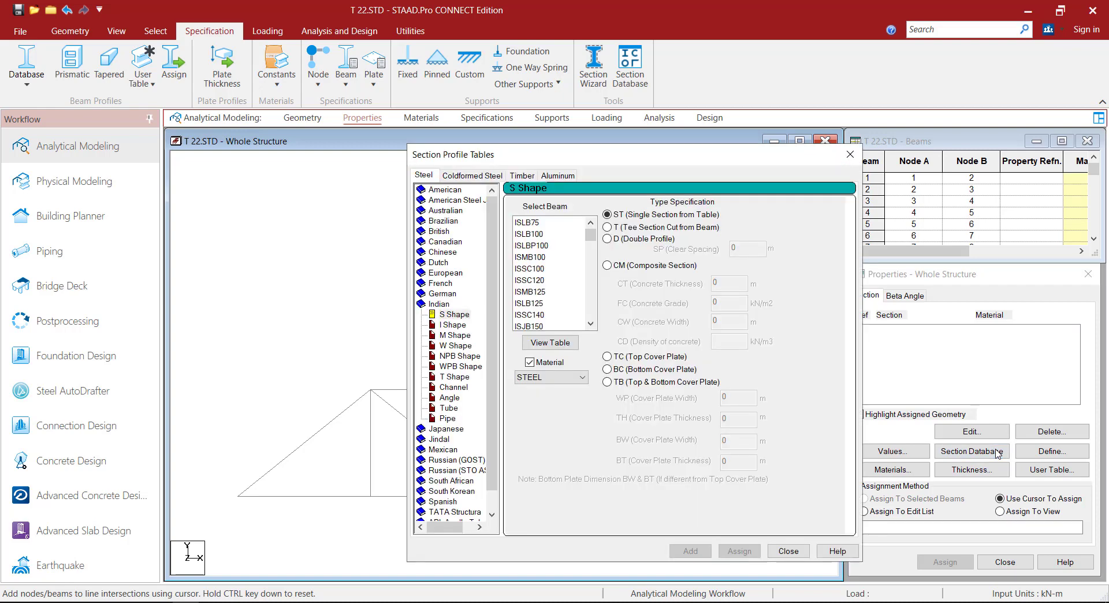
{"action": "left_click", "coordinate": [450, 397]}
{"action": "left_click", "coordinate": [549, 232]}
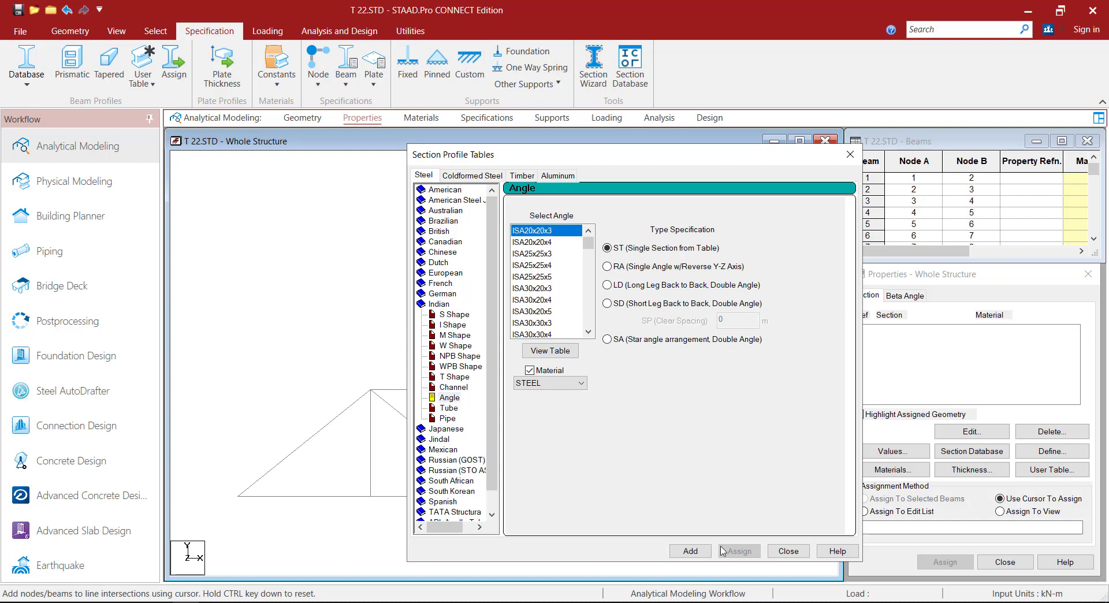
{"action": "left_click", "coordinate": [693, 551]}
{"action": "left_click", "coordinate": [798, 554]}
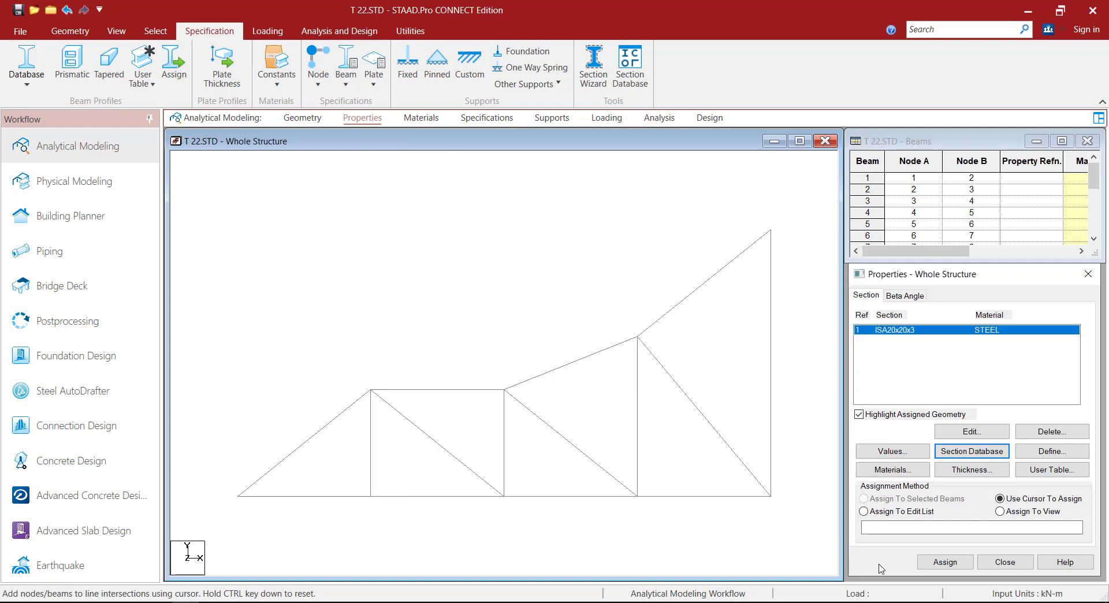
Step: Assign the ISA20x20x3 section to all members in the view, and display the structure's material assignments
{"action": "left_click", "coordinate": [1011, 514]}
{"action": "left_click", "coordinate": [945, 562]}
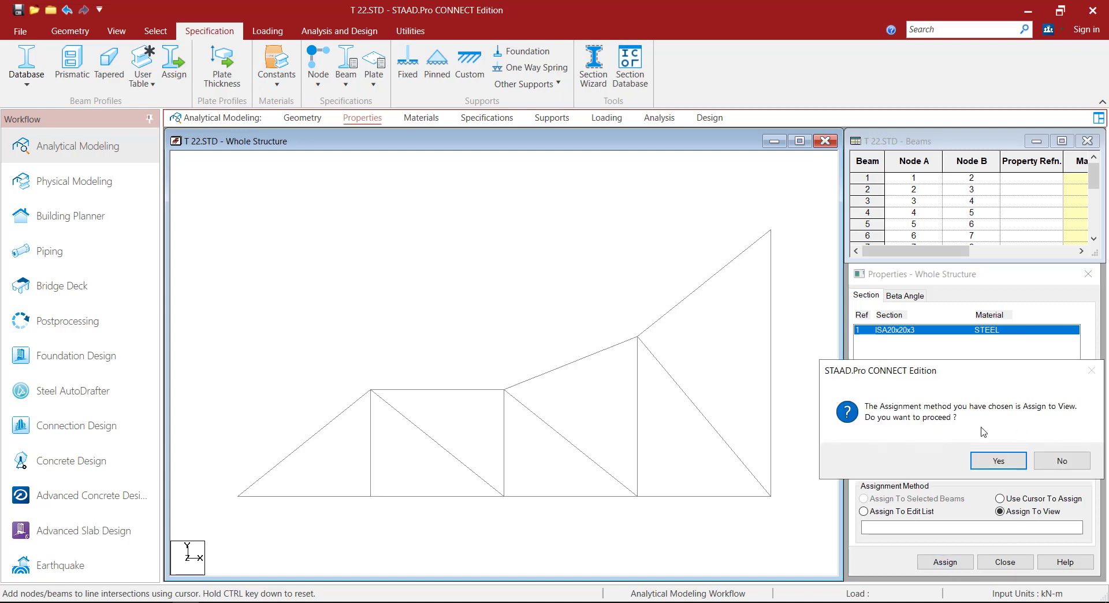
{"action": "left_click", "coordinate": [991, 462]}
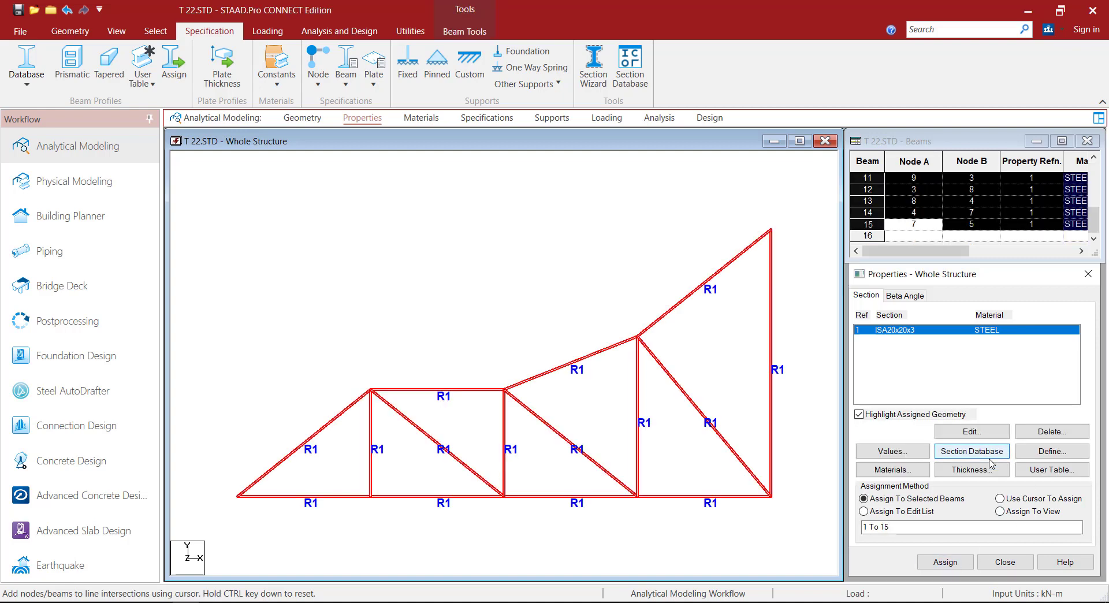
{"action": "left_click", "coordinate": [425, 121]}
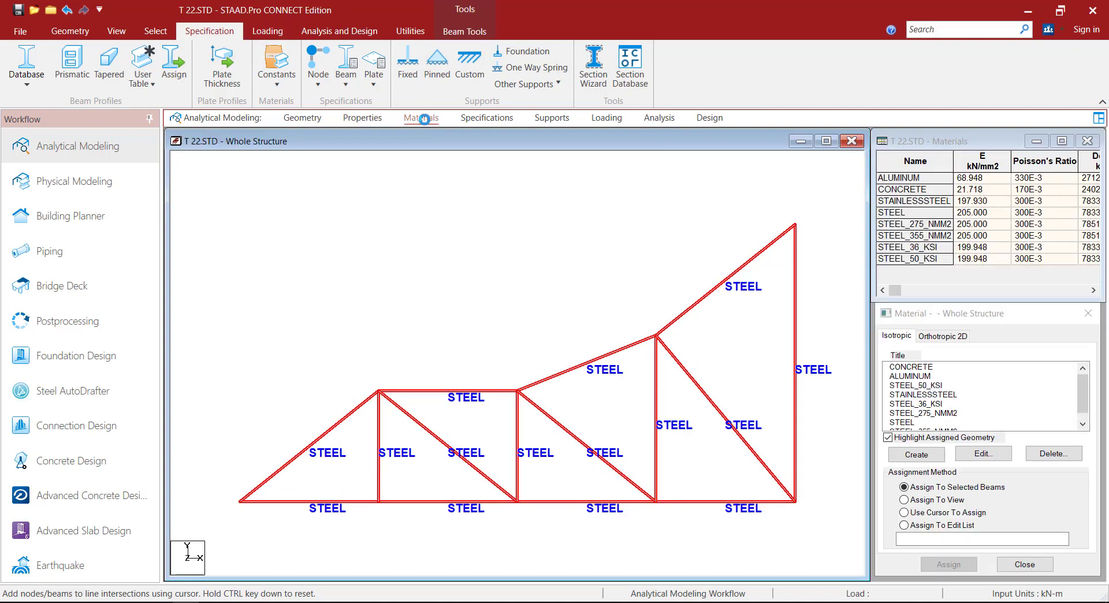
Step: Create a Truss member specification for beams and assign it to all members in the view
{"action": "left_click", "coordinate": [480, 119]}
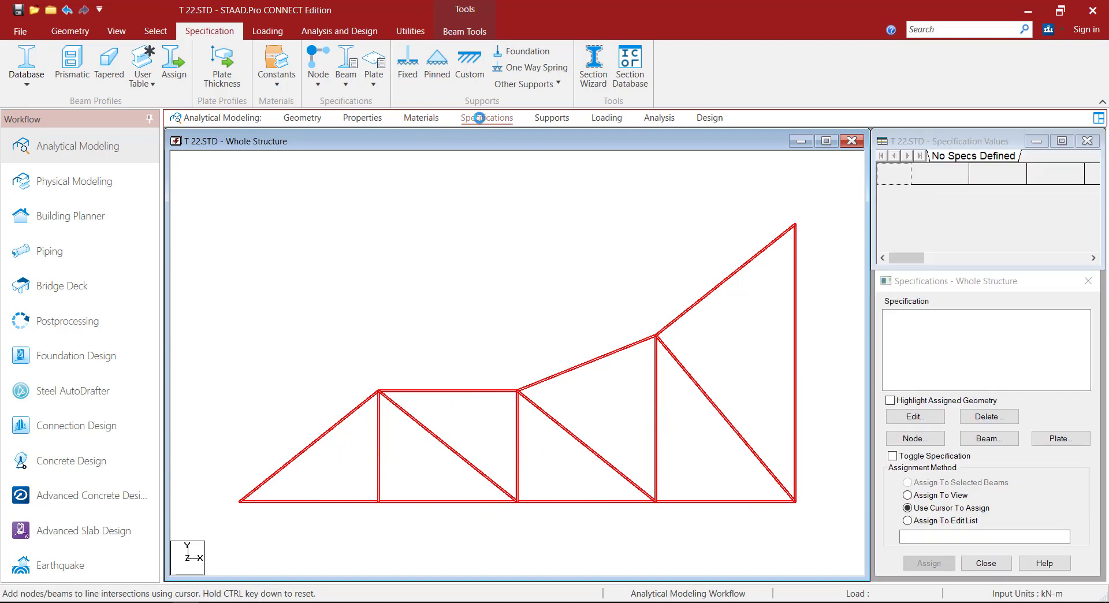
{"action": "left_click", "coordinate": [989, 438]}
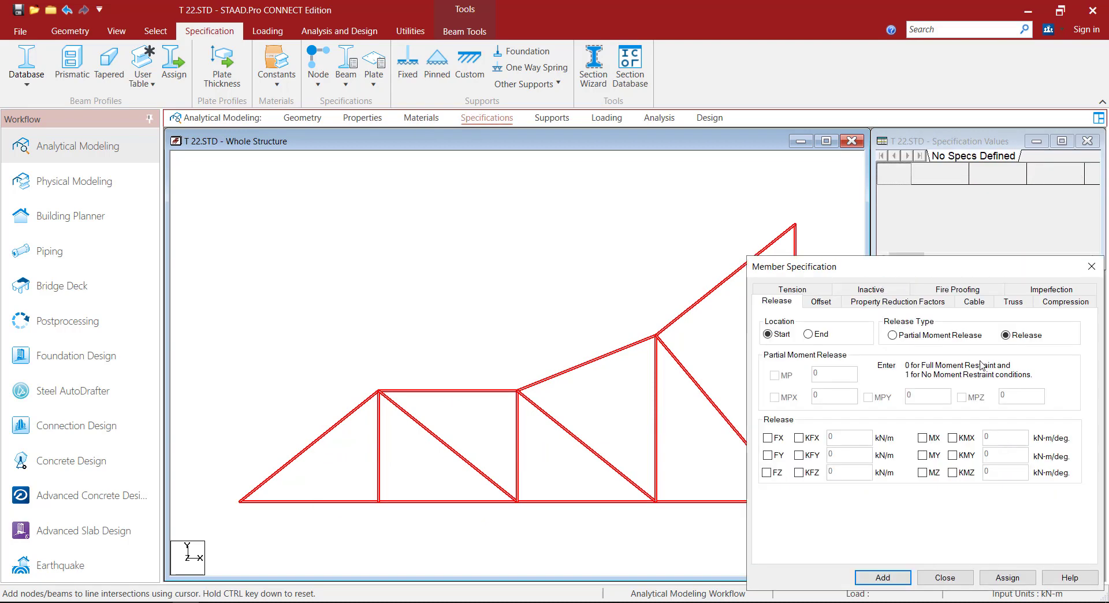
{"action": "left_click", "coordinate": [1012, 302]}
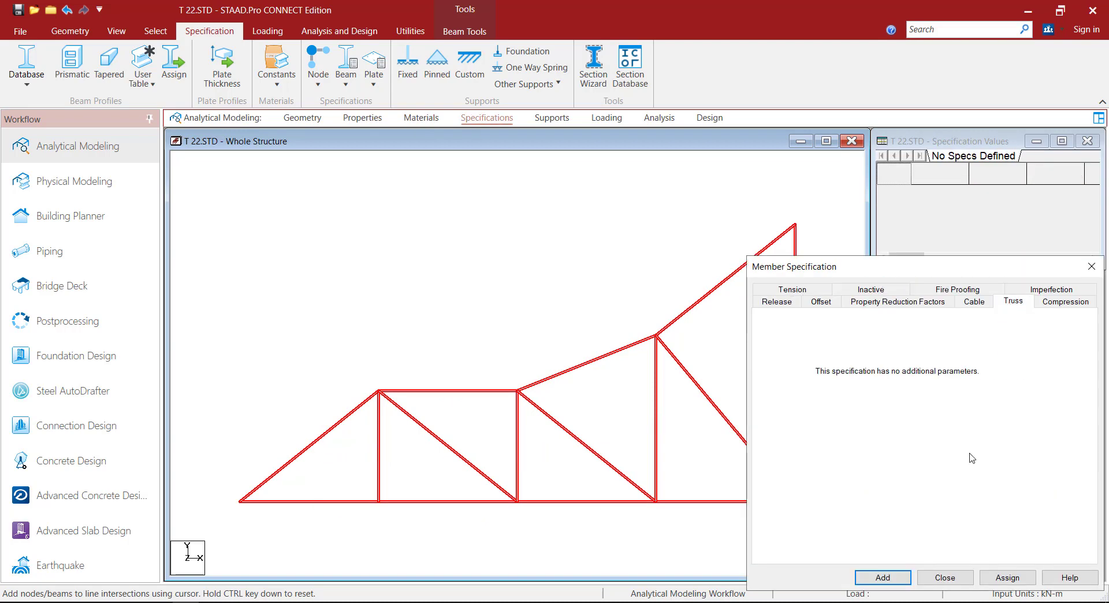
{"action": "left_click", "coordinate": [882, 578]}
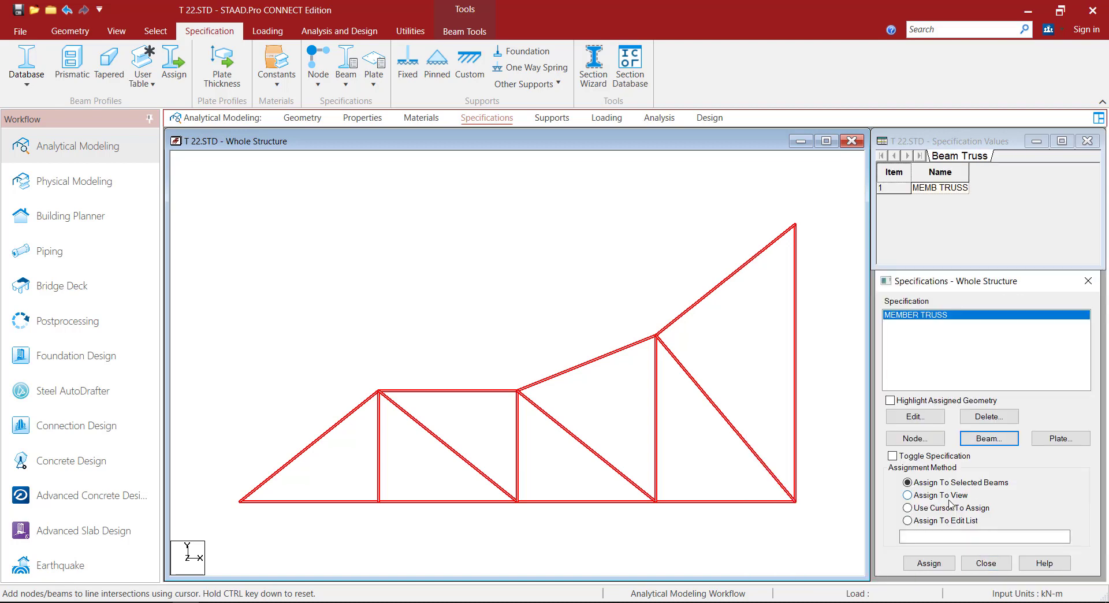
{"action": "left_click", "coordinate": [939, 566]}
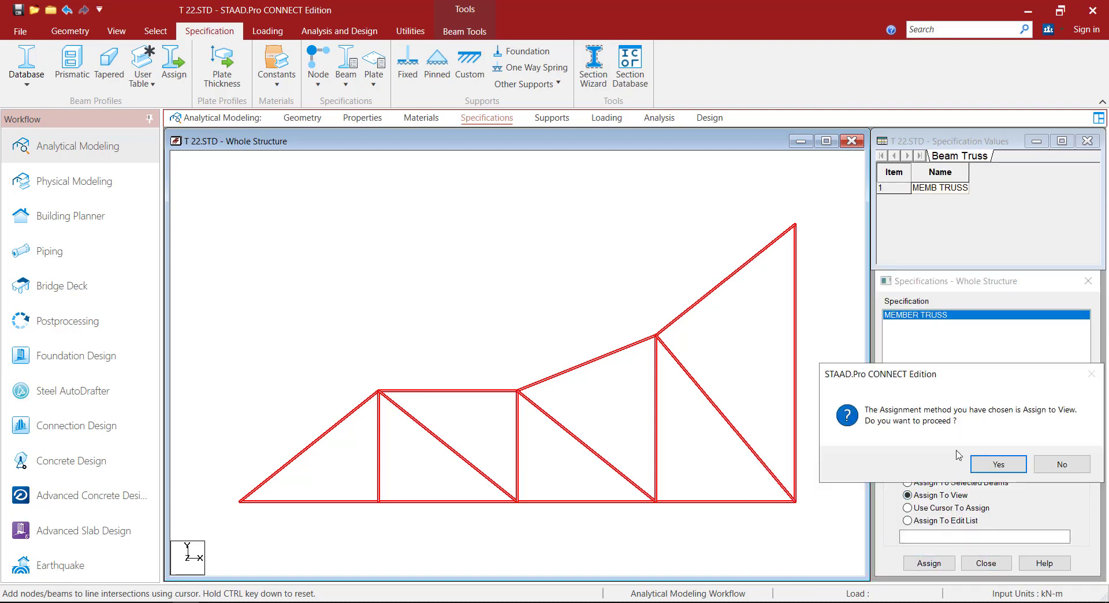
{"action": "left_click", "coordinate": [999, 465]}
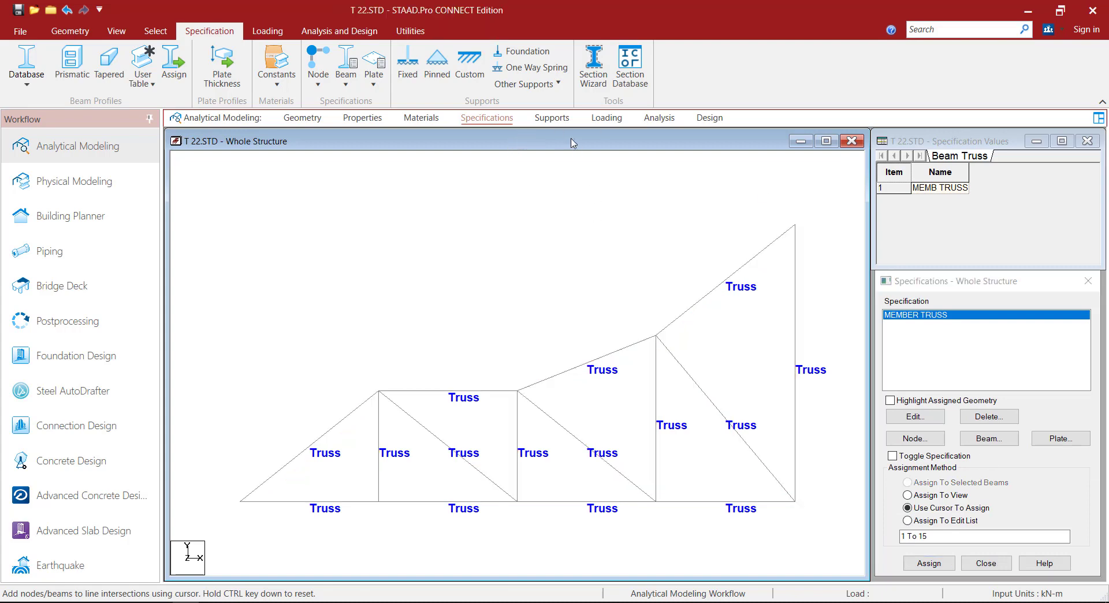
Step: Create one fixed support and one pinned support definition for the structure
{"action": "left_click", "coordinate": [552, 118]}
{"action": "left_click", "coordinate": [986, 457]}
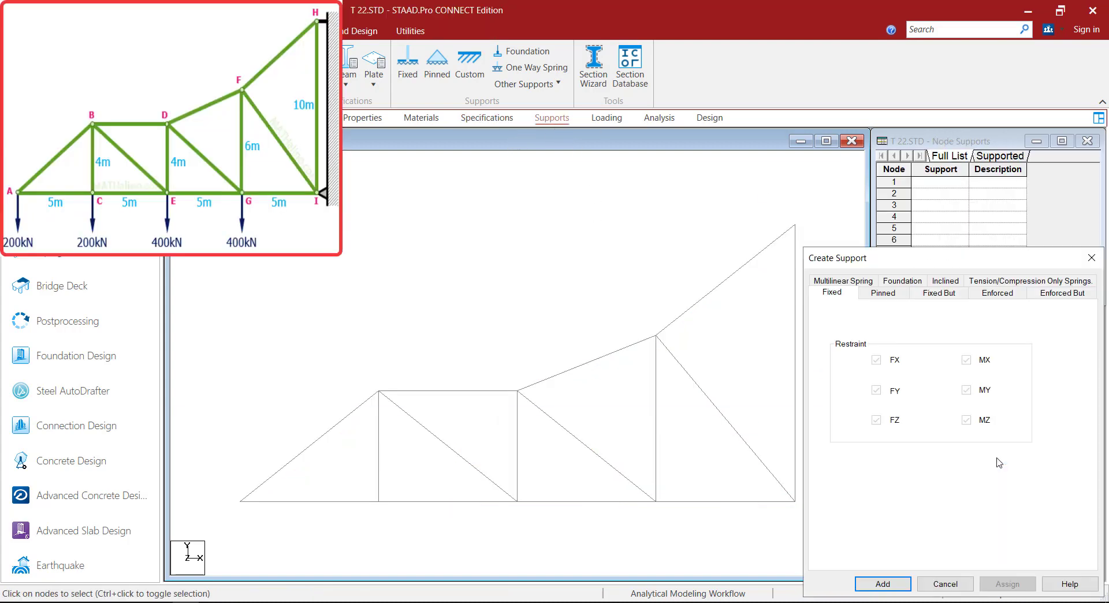
{"action": "left_click", "coordinate": [877, 584]}
{"action": "left_click", "coordinate": [987, 457]}
{"action": "left_click", "coordinate": [881, 293]}
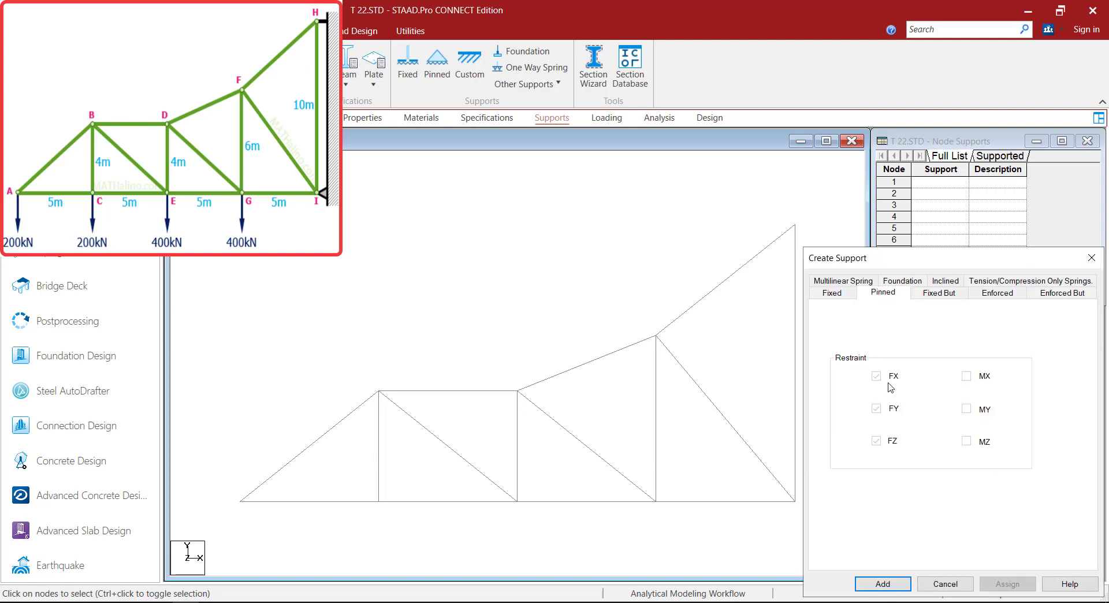
{"action": "left_click", "coordinate": [897, 588]}
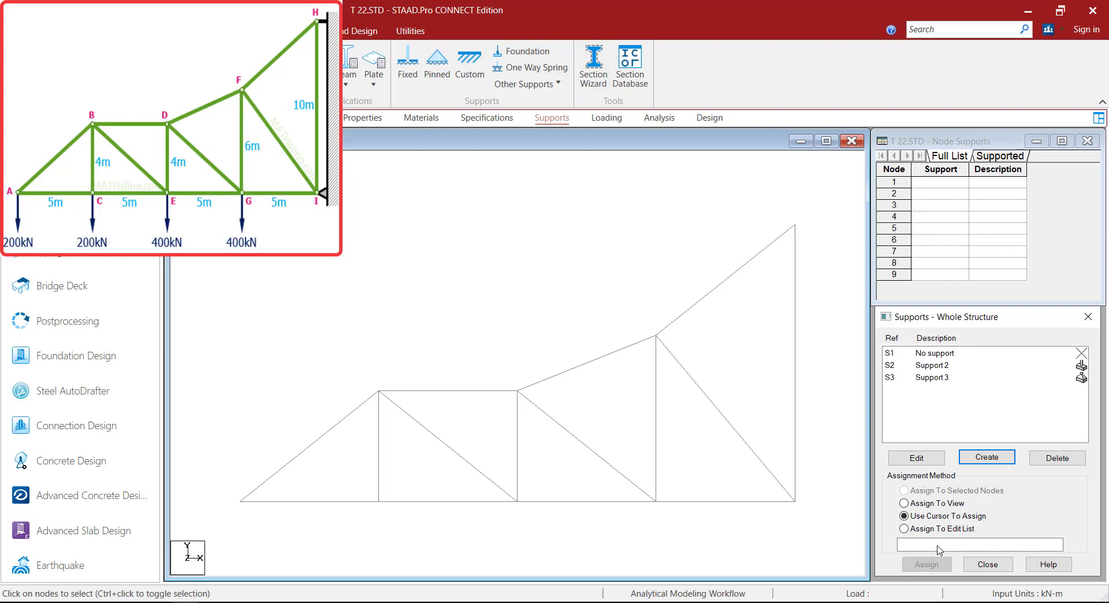
Step: Assign the fixed support to the node at (20,10) and the pinned support to the node at (20,0)
{"action": "left_click", "coordinate": [946, 367]}
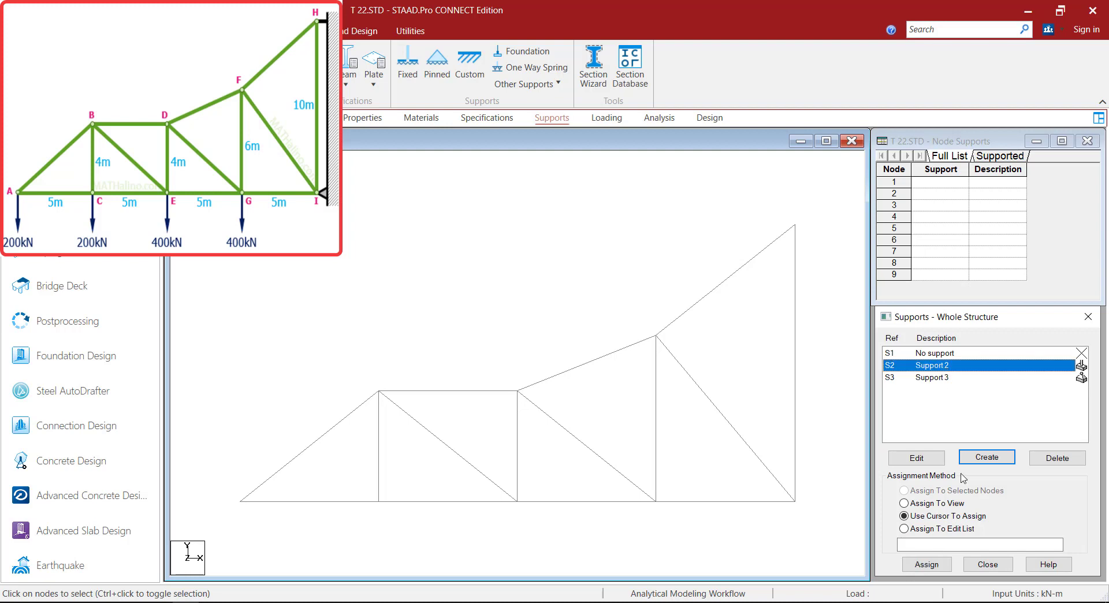
{"action": "left_click", "coordinate": [927, 564]}
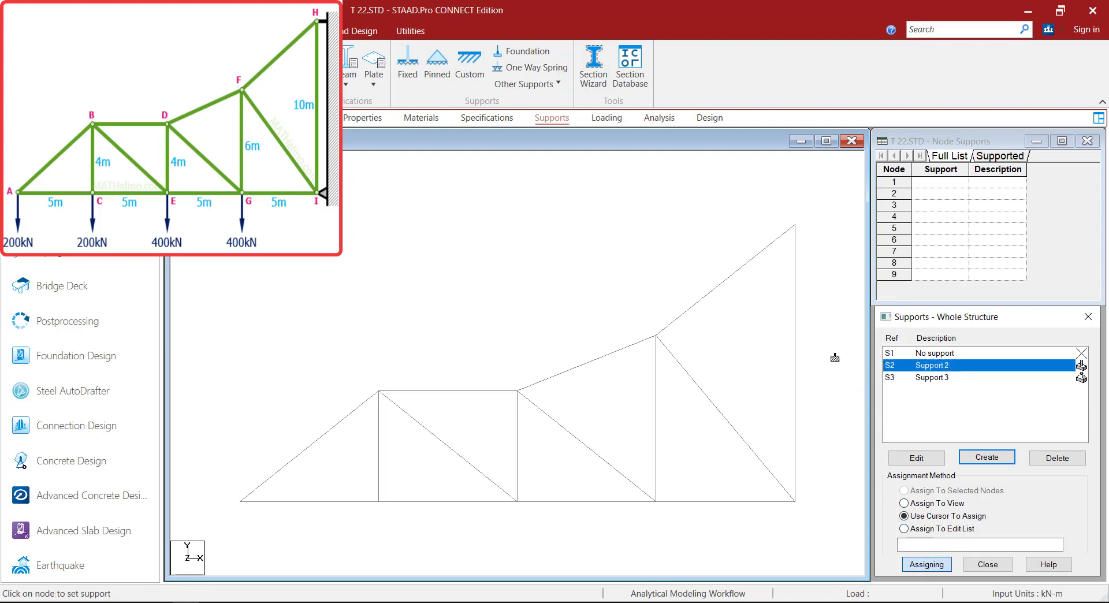
{"action": "left_click", "coordinate": [799, 232]}
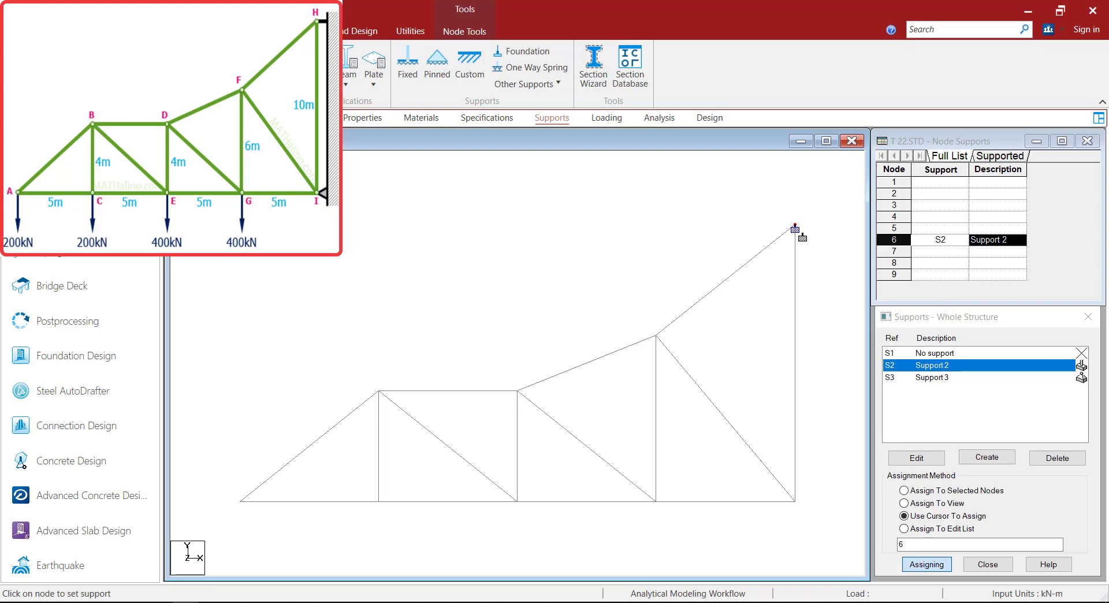
{"action": "left_click", "coordinate": [929, 378]}
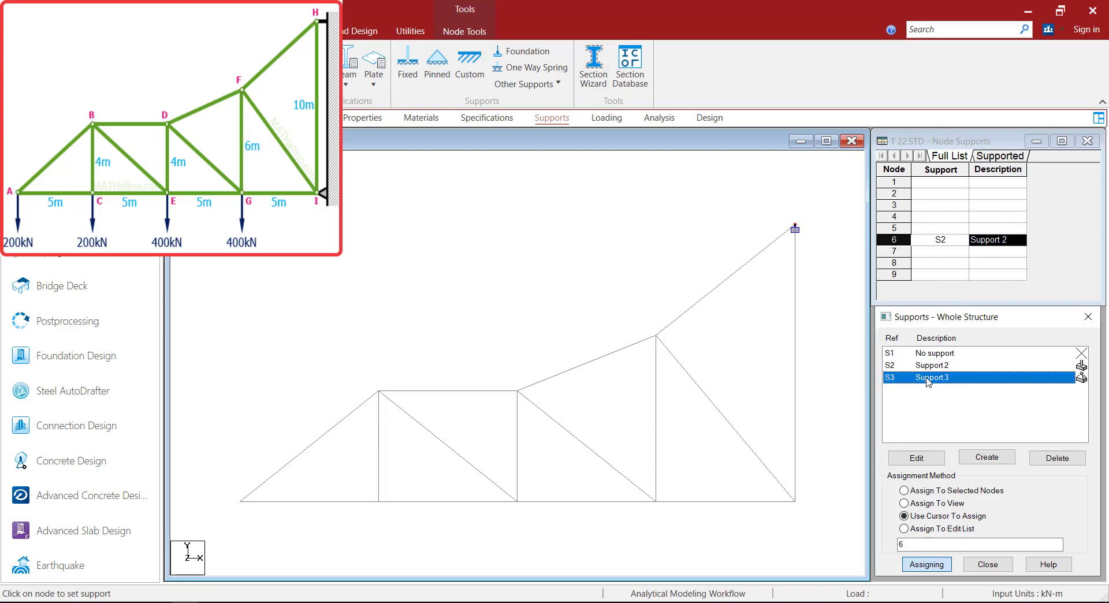
{"action": "left_click", "coordinate": [795, 501]}
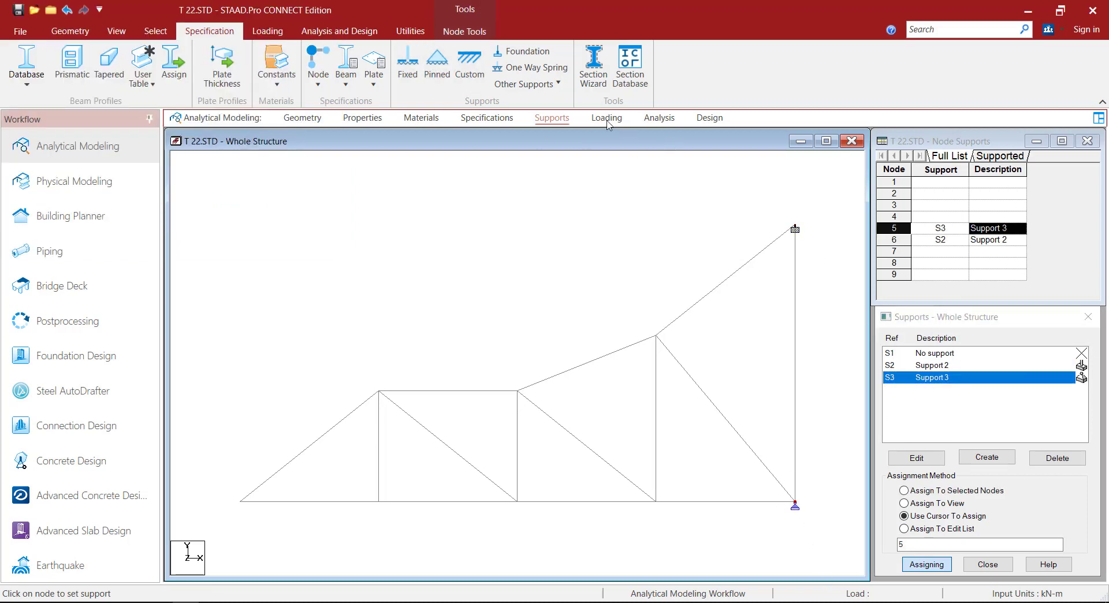
Step: Add primary load case 1 titled LL with loading type None
{"action": "left_click", "coordinate": [606, 118]}
{"action": "left_click", "coordinate": [898, 172]}
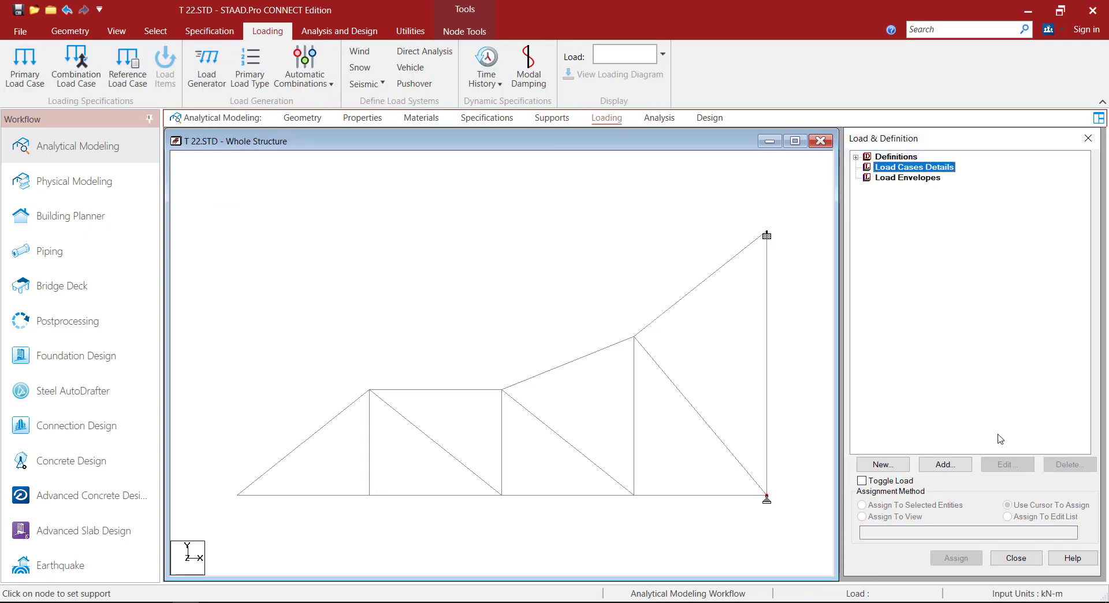
{"action": "left_click", "coordinate": [945, 465]}
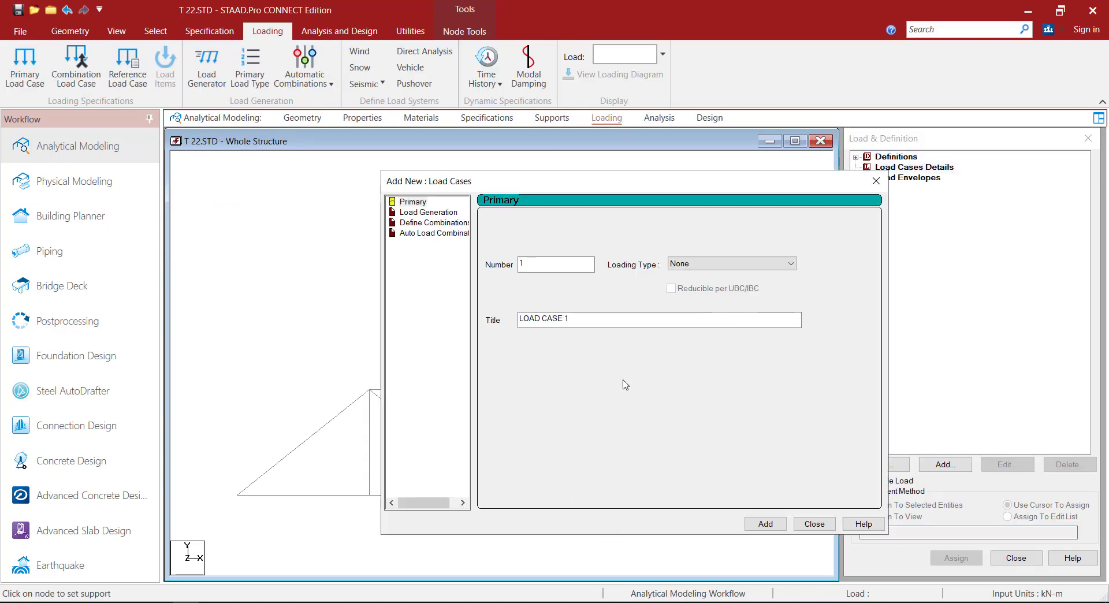
{"action": "left_click_drag", "start_coordinate": [597, 322], "coordinate": [295, 349]}
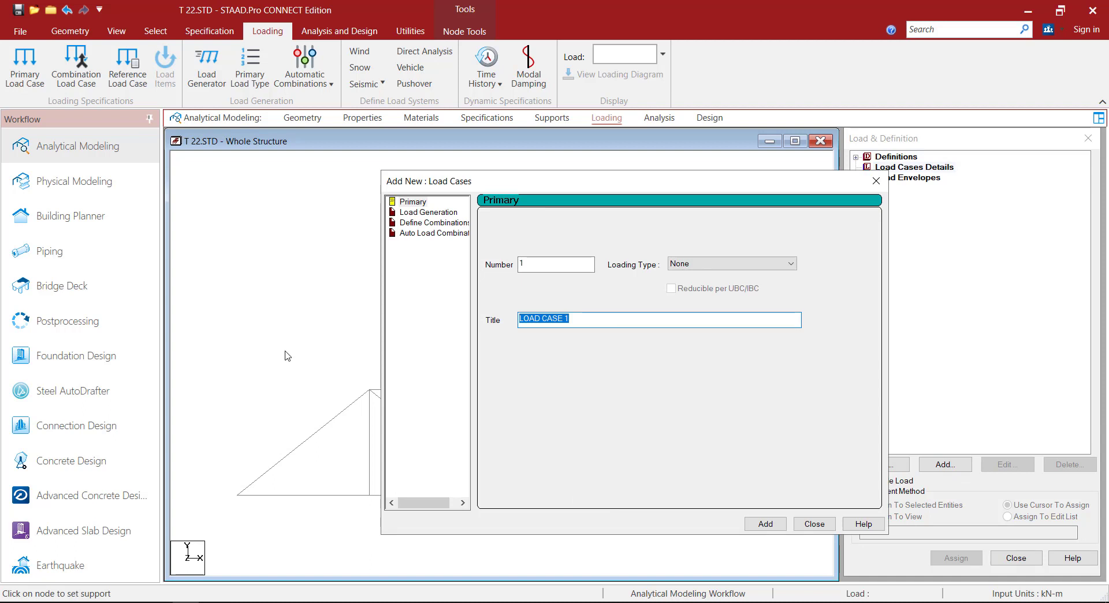
{"action": "type", "text": "LL"}
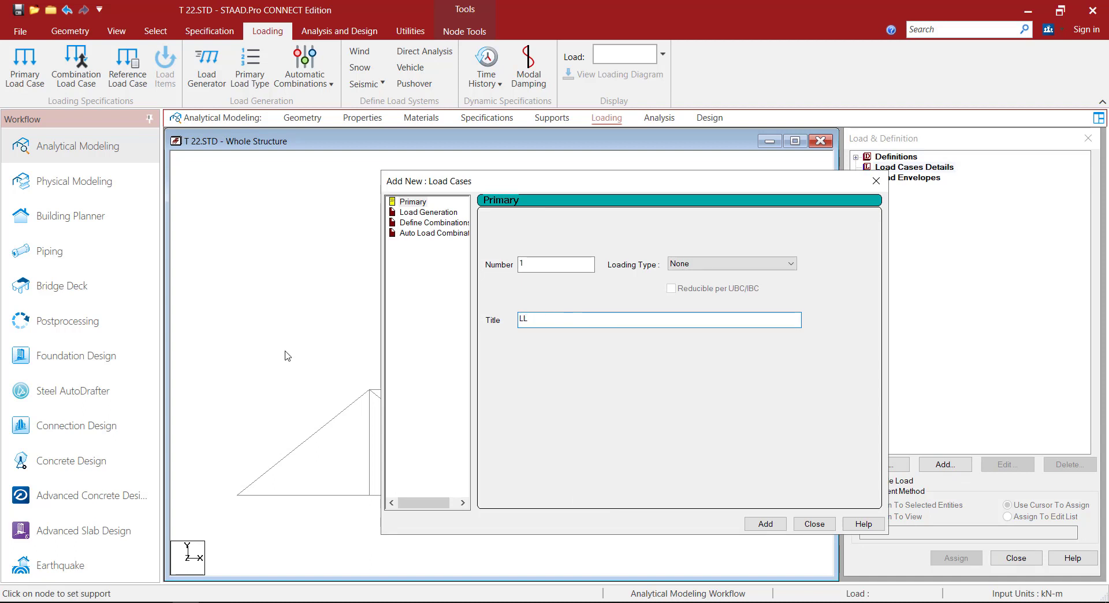
{"action": "left_click", "coordinate": [766, 524]}
{"action": "left_click", "coordinate": [814, 524]}
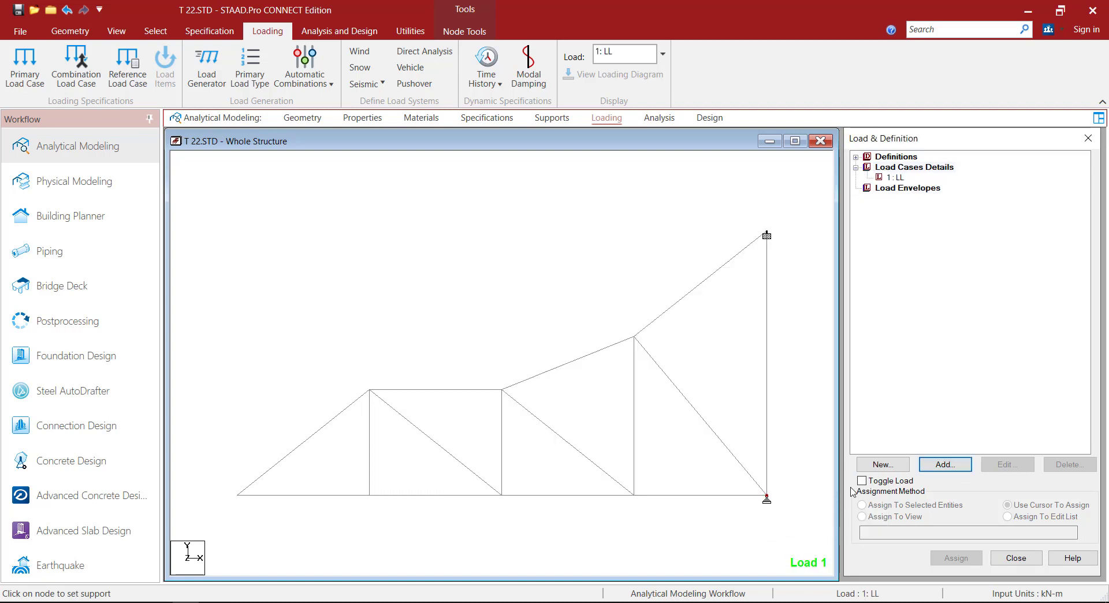
Step: Add a nodal load with Fy of -200 kN to load case LL
{"action": "left_click", "coordinate": [893, 178]}
{"action": "left_click", "coordinate": [945, 465]}
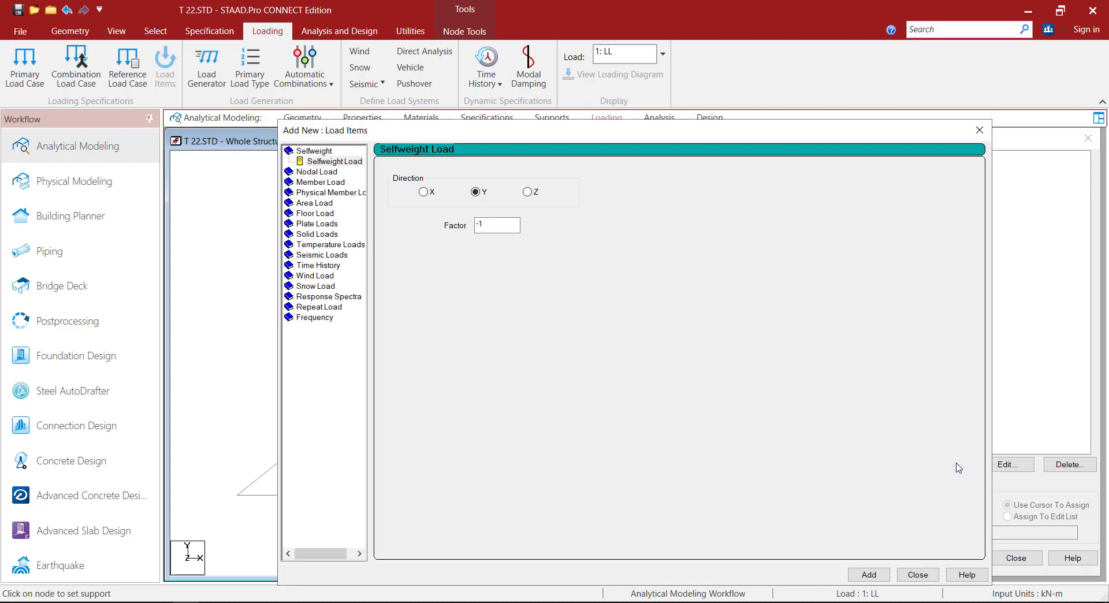
{"action": "left_click", "coordinate": [325, 172]}
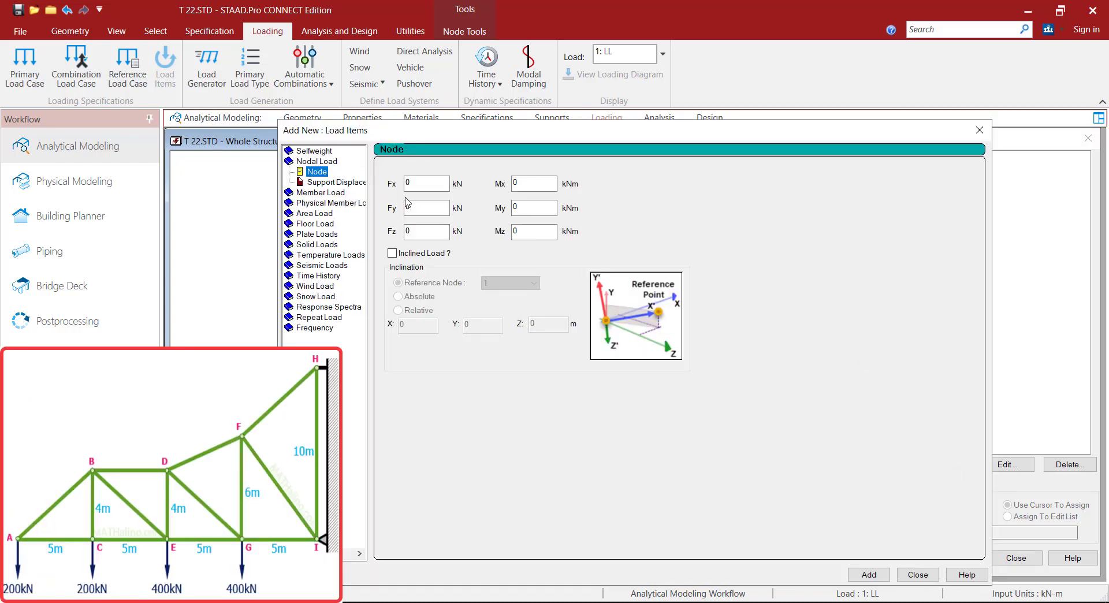
{"action": "left_click", "coordinate": [426, 210]}
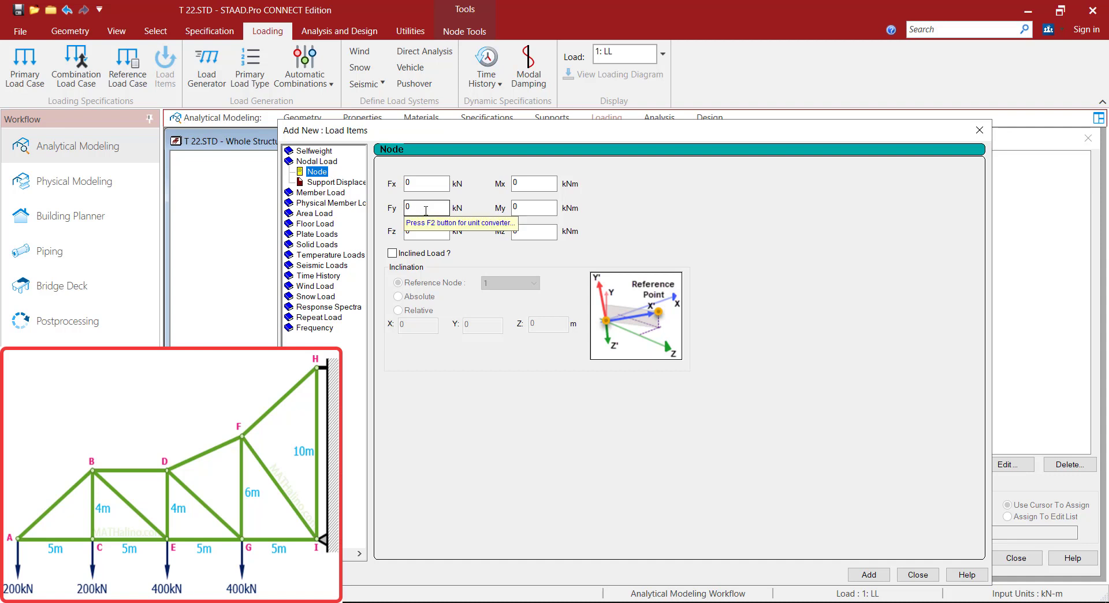
{"action": "double_click", "coordinate": [426, 209]}
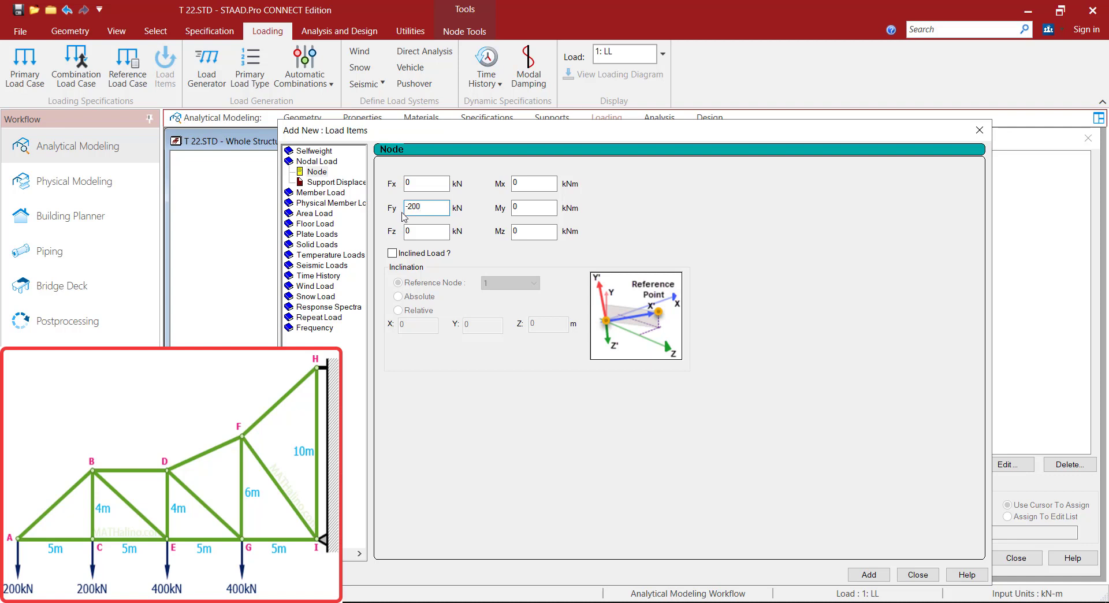
{"action": "left_click_drag", "start_coordinate": [884, 138], "coordinate": [753, 126]}
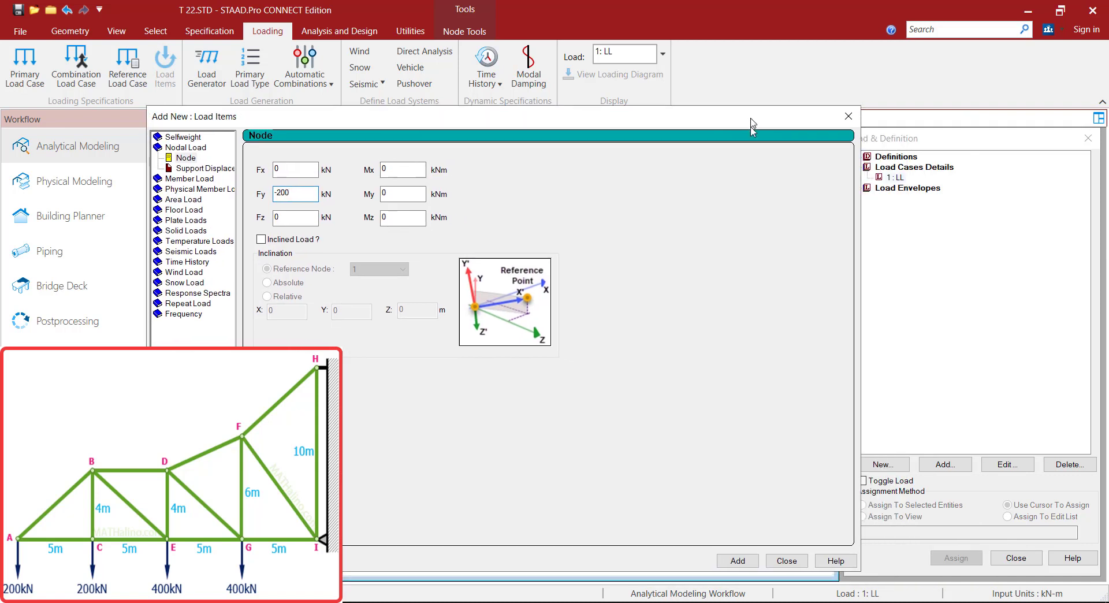
{"action": "left_click", "coordinate": [738, 561]}
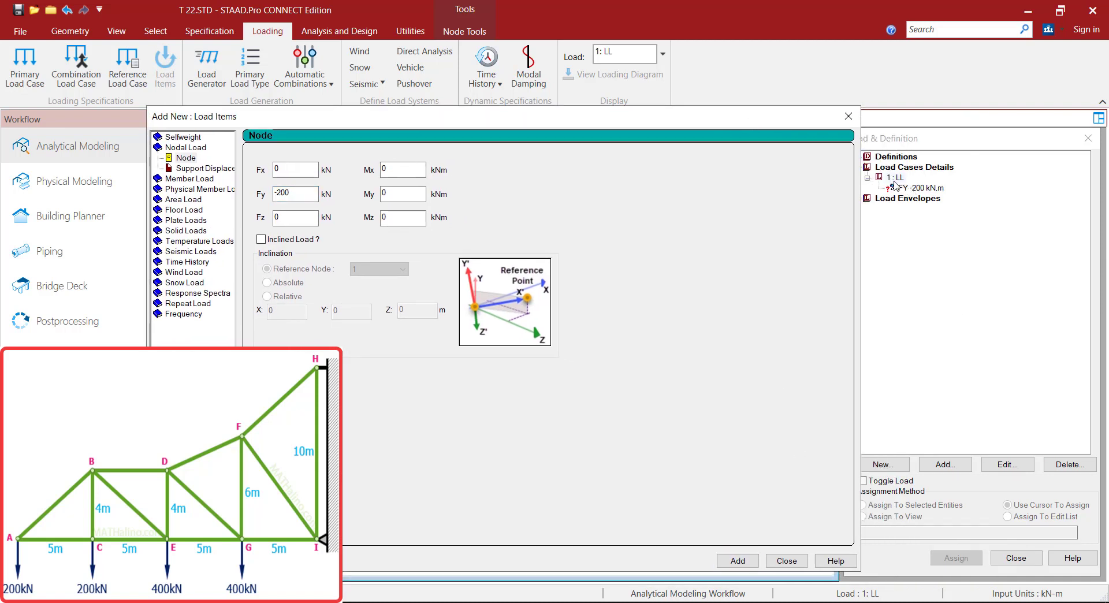
Step: Add a second nodal load with Fy of -400 kN to load case LL and finish adding load items
{"action": "left_click", "coordinate": [307, 196]}
{"action": "key", "text": "BackSpace"}
{"action": "key", "text": "BackSpace"}
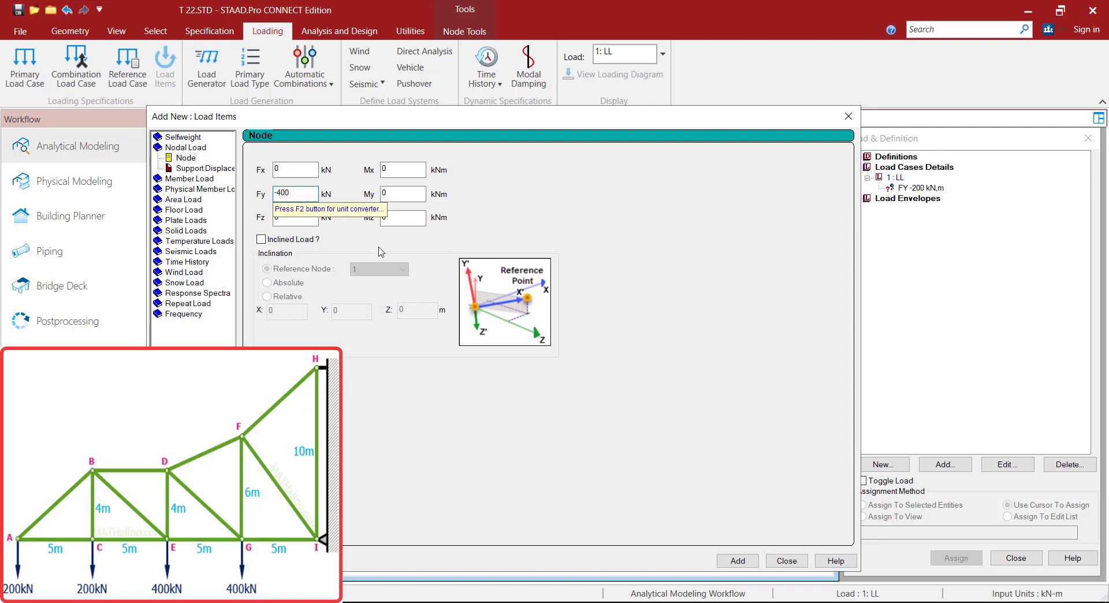
{"action": "left_click", "coordinate": [737, 561]}
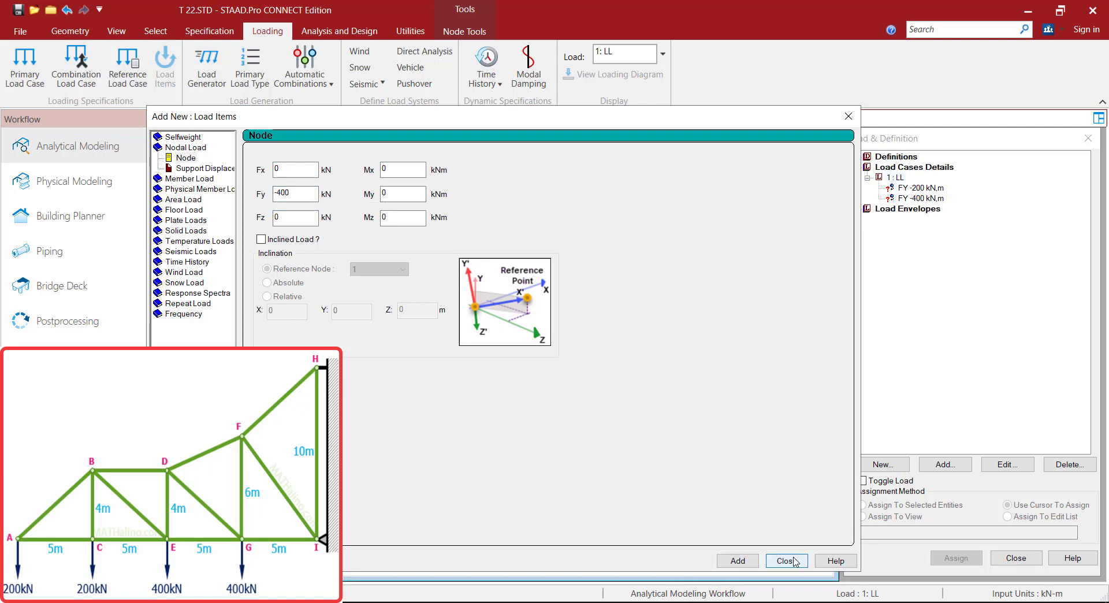
{"action": "left_click", "coordinate": [787, 561]}
Step: Assign the -200 kN load to the bottom chord nodes at X = 0 and 5 m, and the -400 kN load to those at 10 and 15 m
{"action": "left_click", "coordinate": [929, 189]}
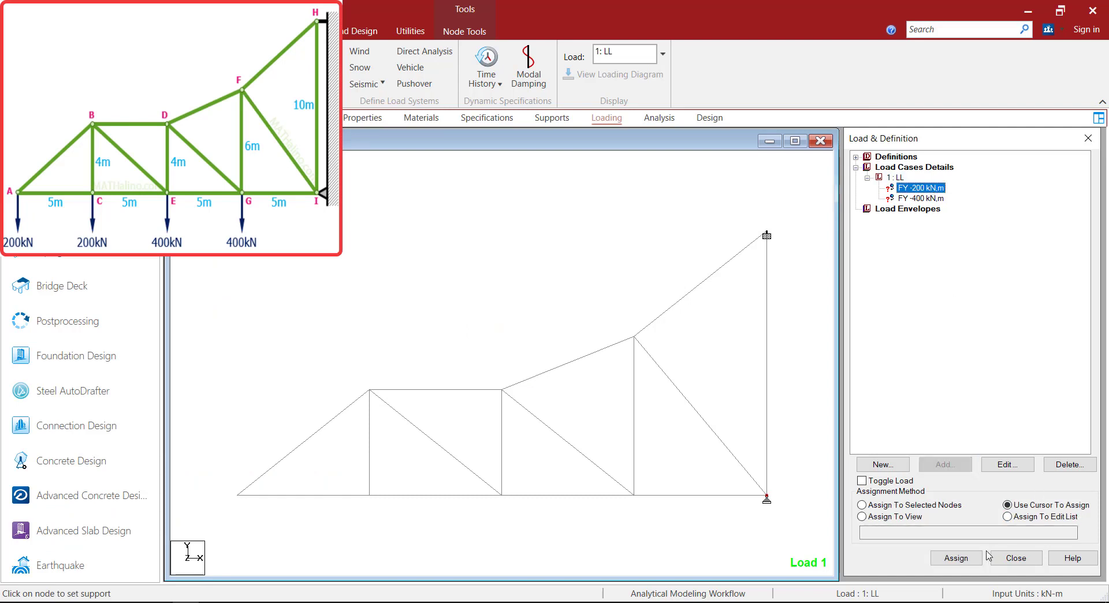
{"action": "left_click", "coordinate": [956, 558]}
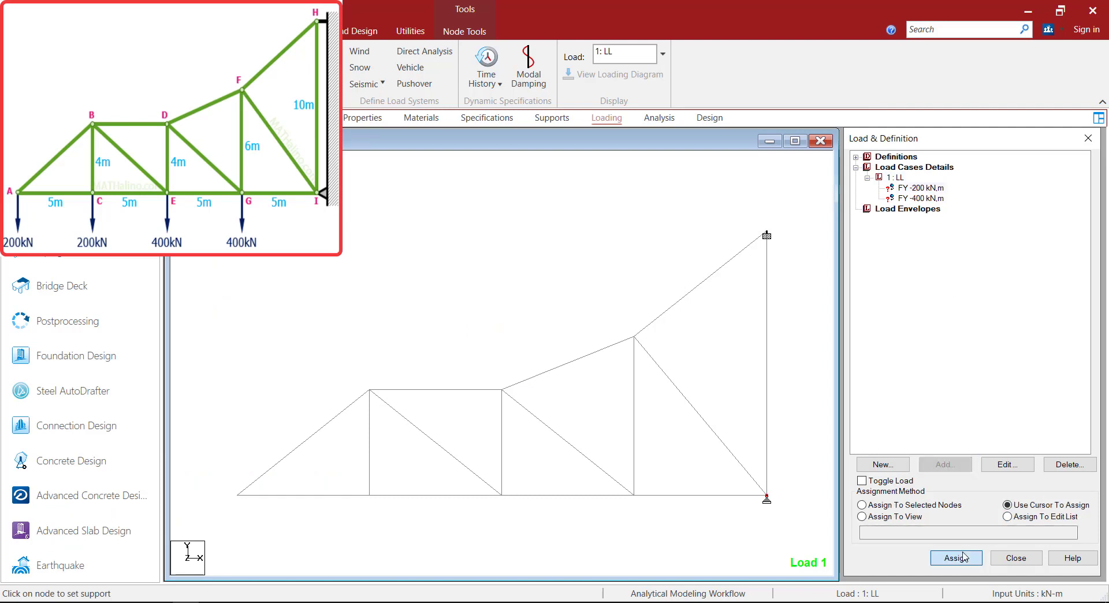
{"action": "left_click", "coordinate": [237, 495]}
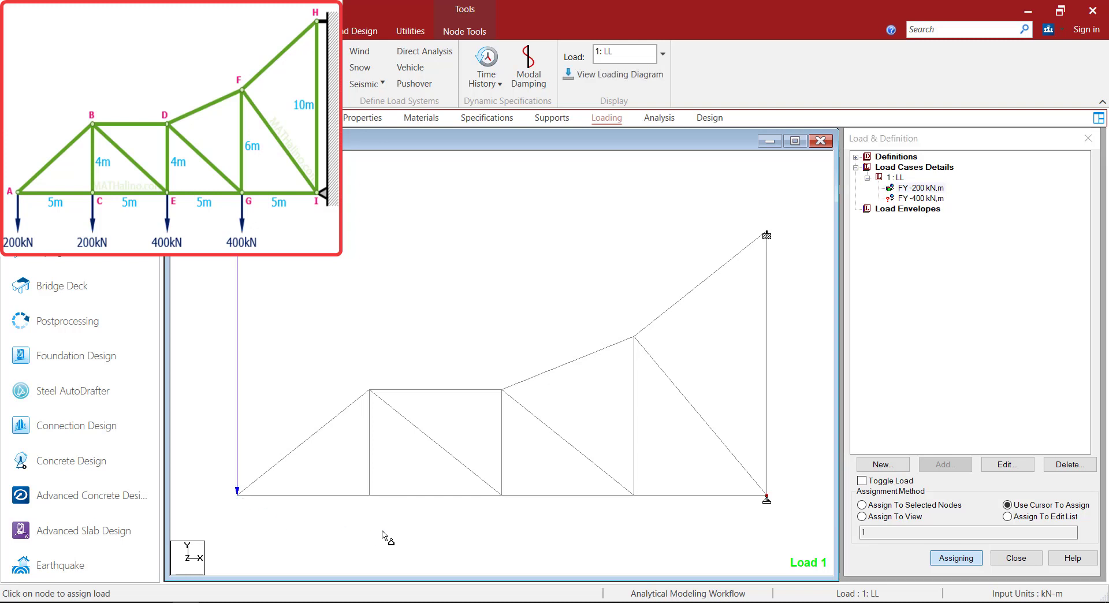
{"action": "left_click", "coordinate": [368, 497]}
{"action": "left_click", "coordinate": [917, 201]}
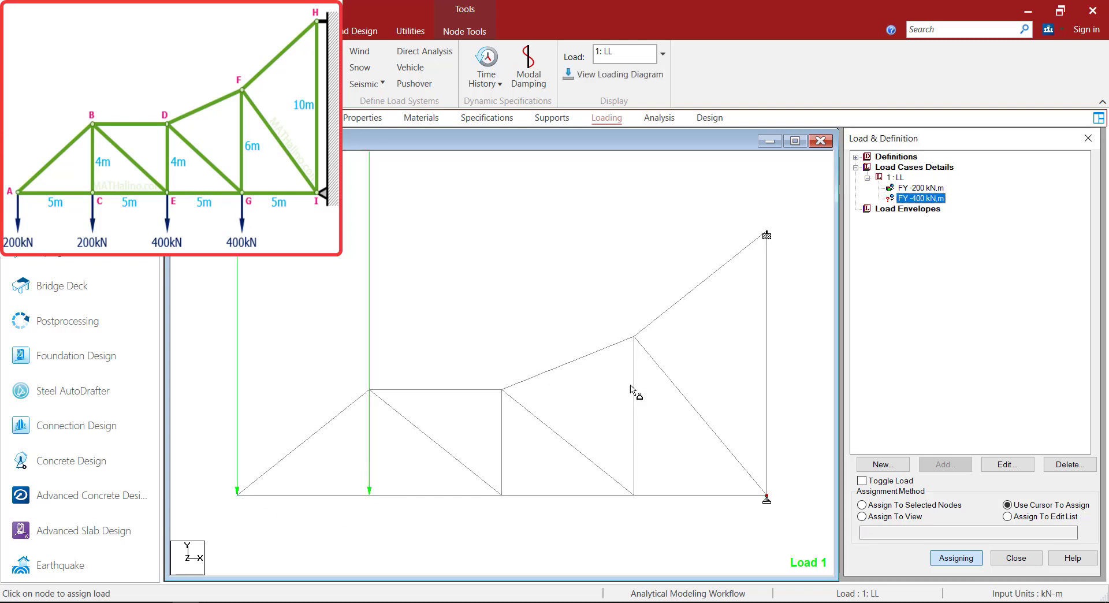
{"action": "left_click", "coordinate": [502, 496]}
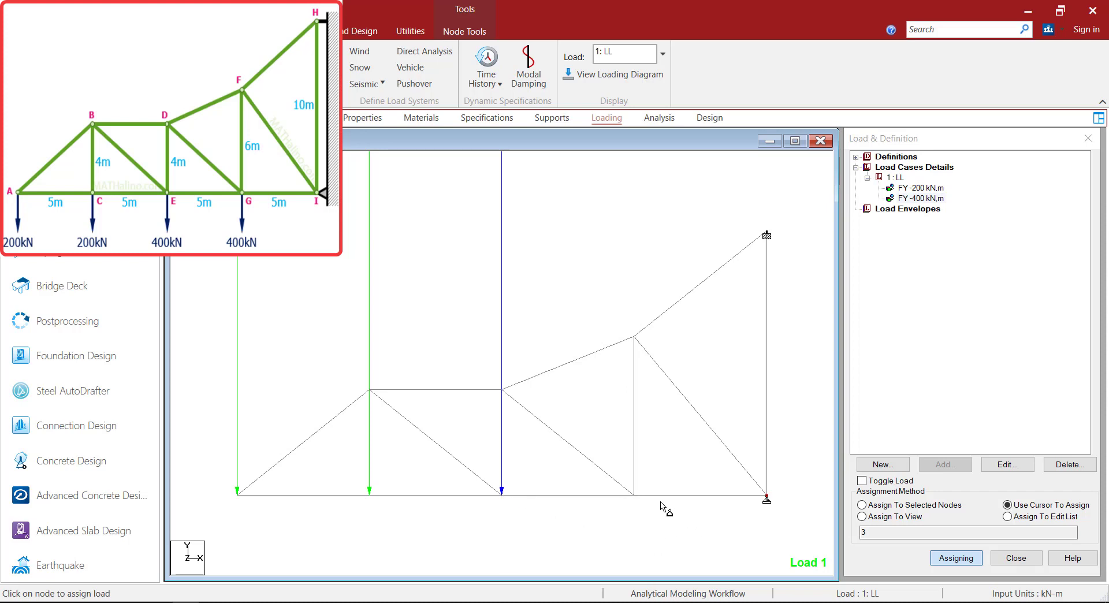
{"action": "left_click", "coordinate": [634, 495]}
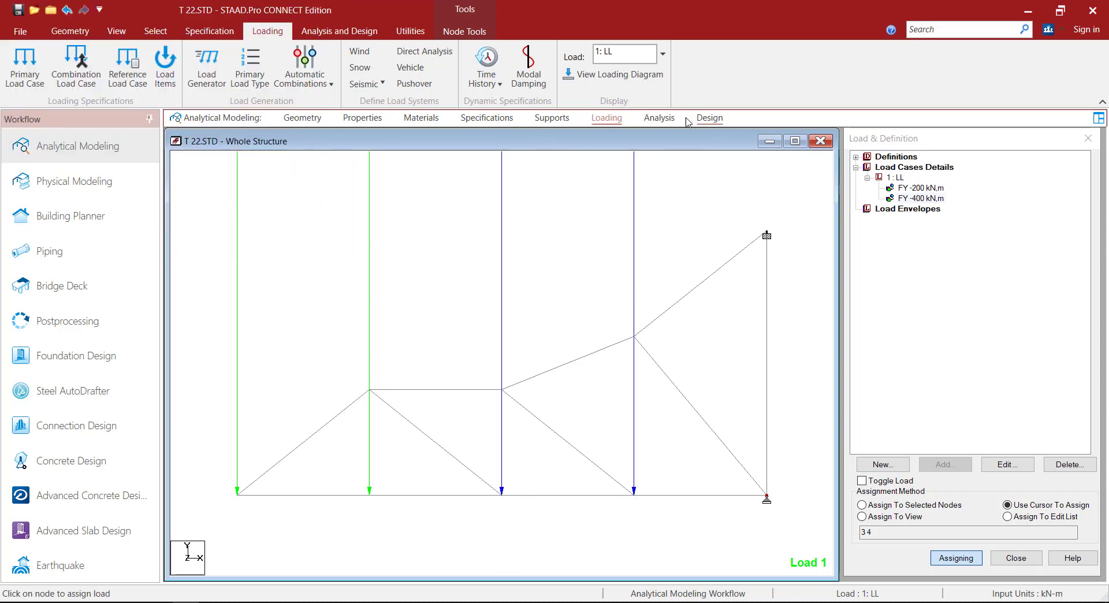
Step: Add a Perform Analysis command with the No Print option to the truss model
{"action": "left_click", "coordinate": [659, 117]}
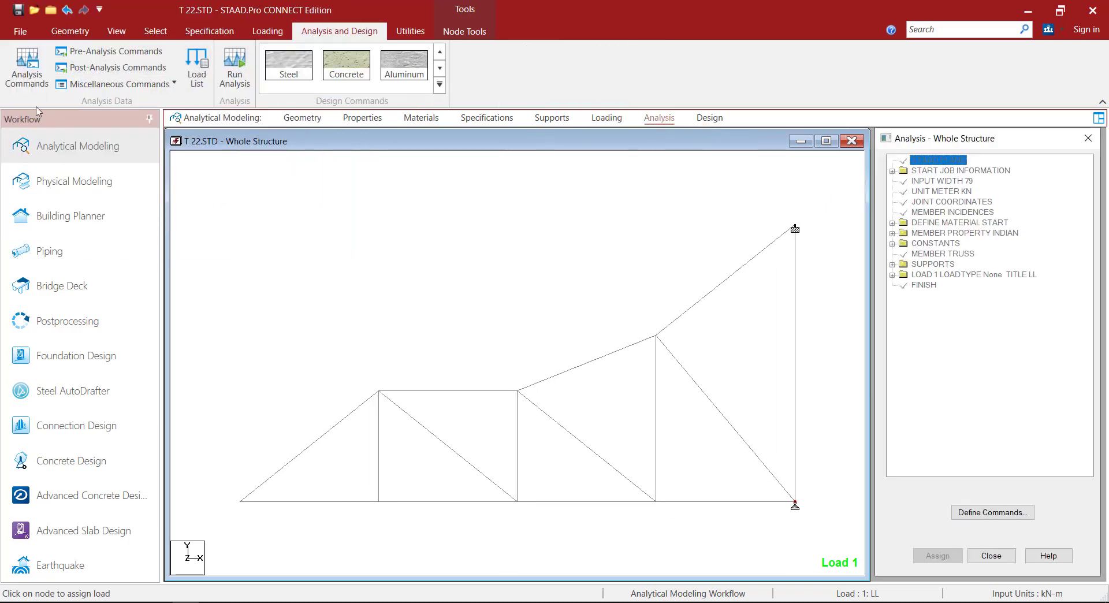
{"action": "left_click", "coordinate": [27, 66]}
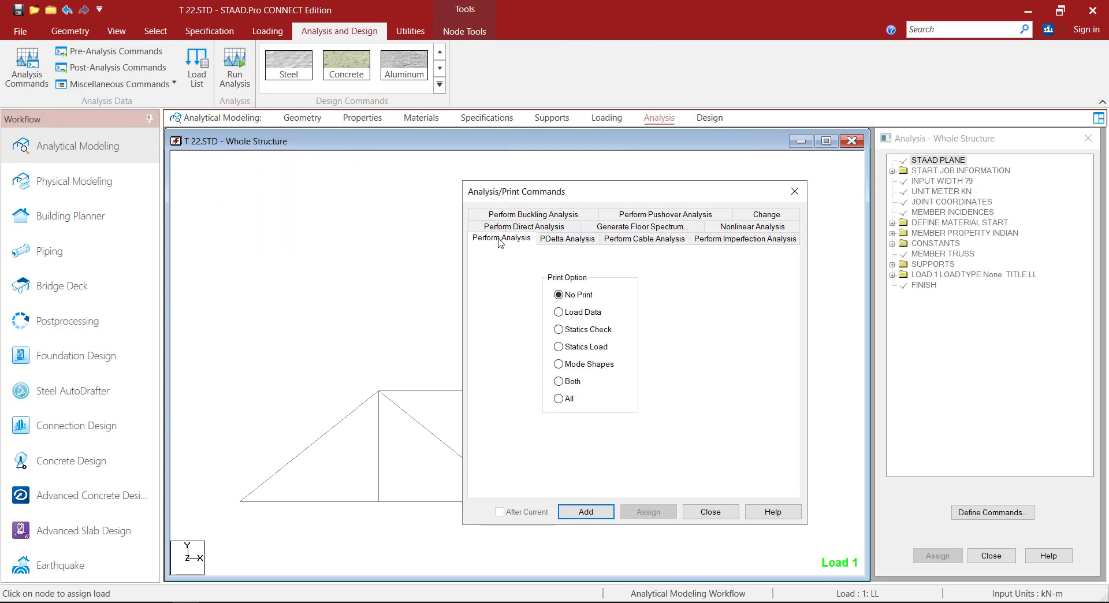
{"action": "left_click", "coordinate": [586, 512]}
{"action": "left_click", "coordinate": [711, 512]}
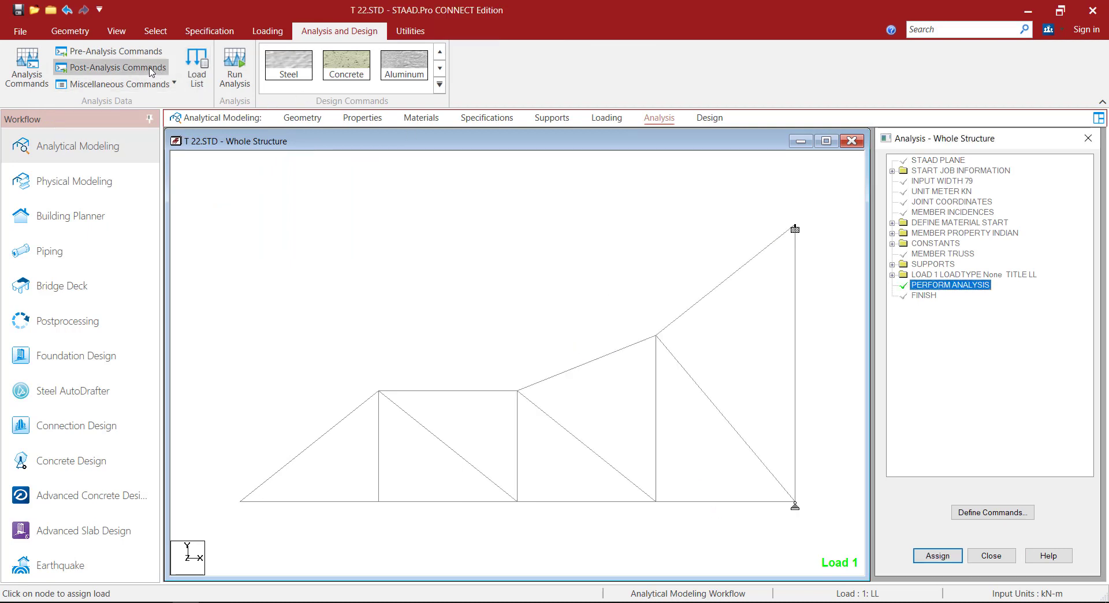
Step: Add the Analysis Results print command to the post-analysis commands
{"action": "left_click", "coordinate": [116, 67]}
{"action": "left_click", "coordinate": [999, 437]}
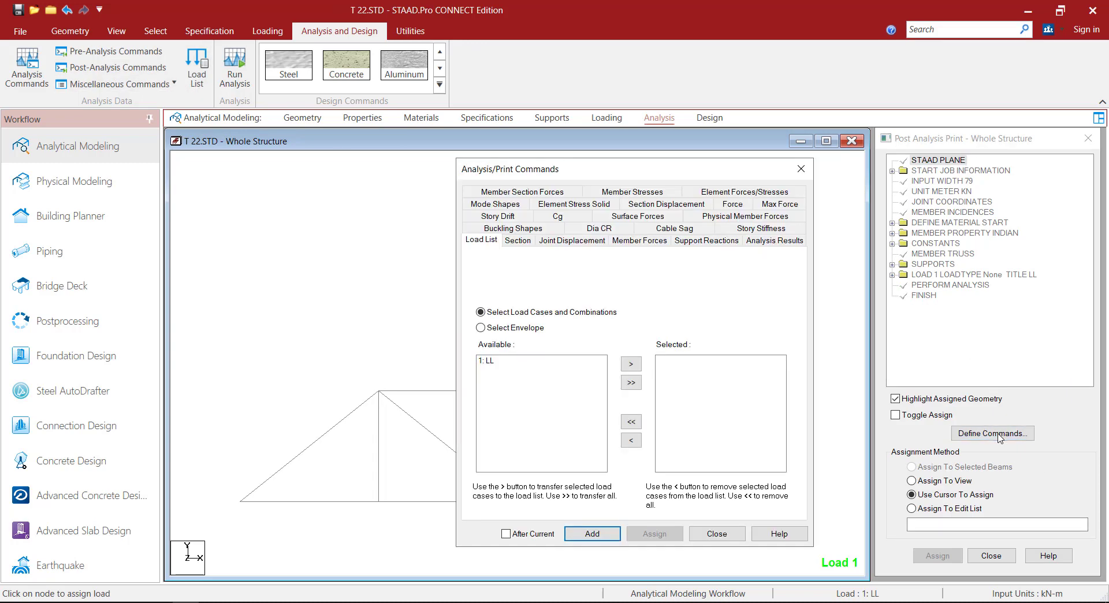
{"action": "left_click", "coordinate": [781, 240]}
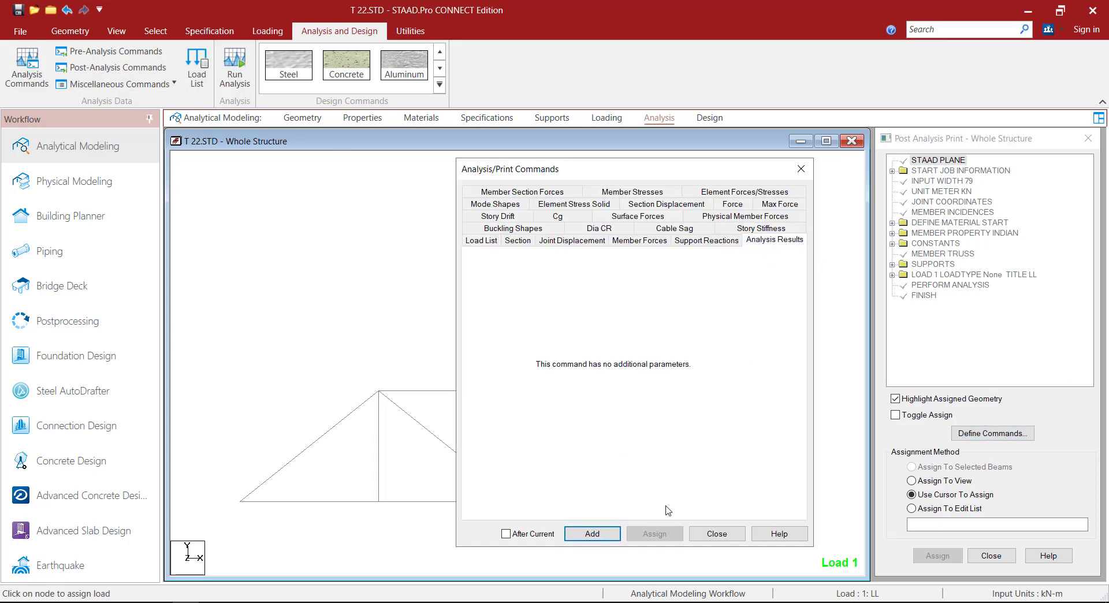
{"action": "left_click", "coordinate": [592, 534]}
{"action": "left_click", "coordinate": [717, 534]}
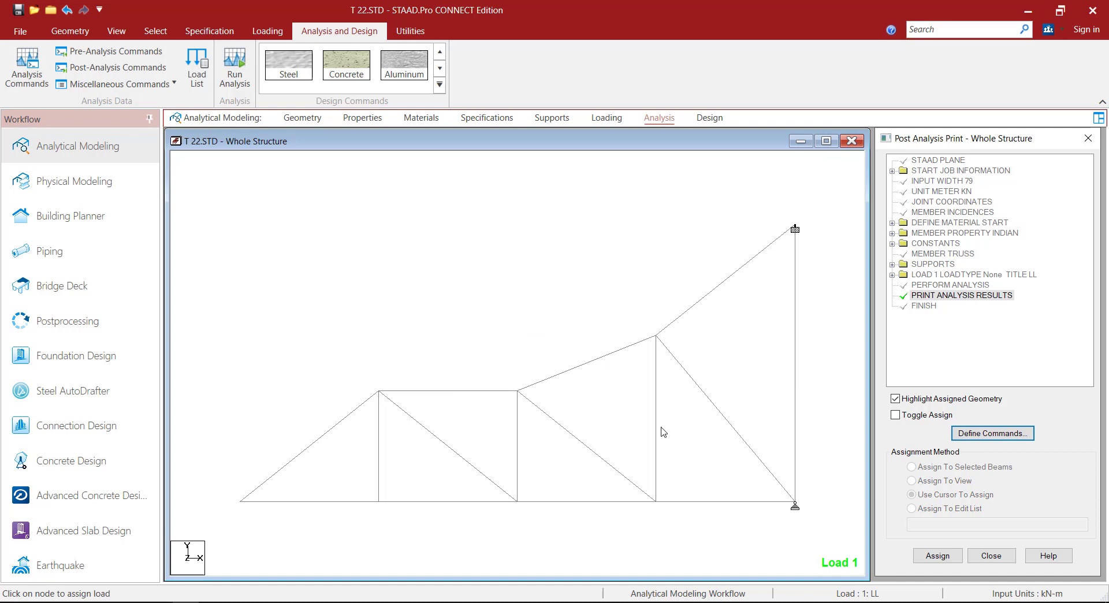
Step: Run the analysis, saving the modified structure, and open the output file
{"action": "left_click", "coordinate": [245, 76]}
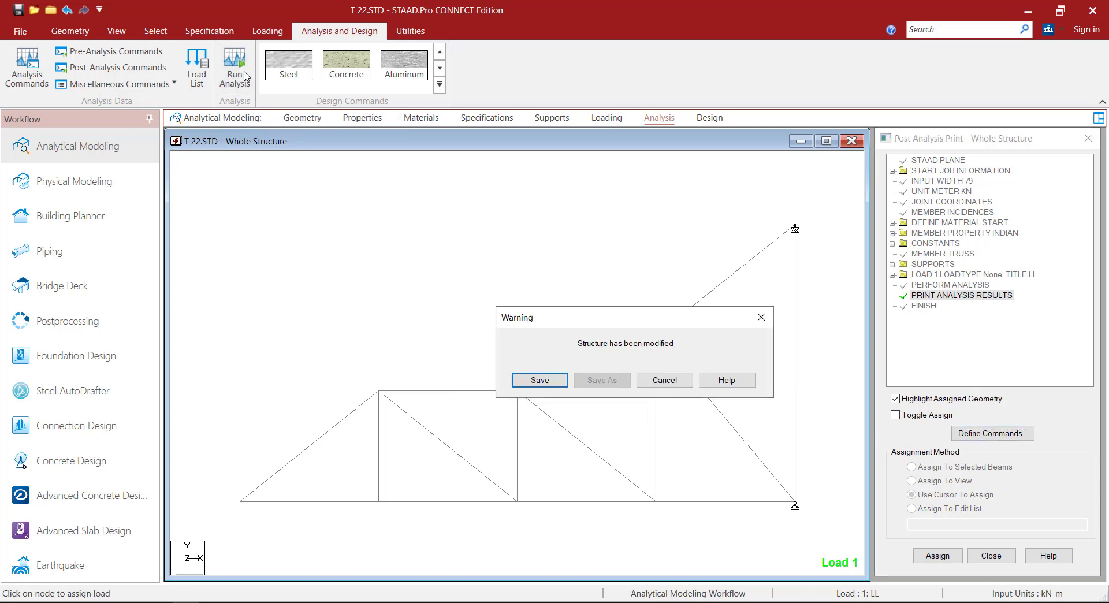
{"action": "left_click", "coordinate": [537, 381]}
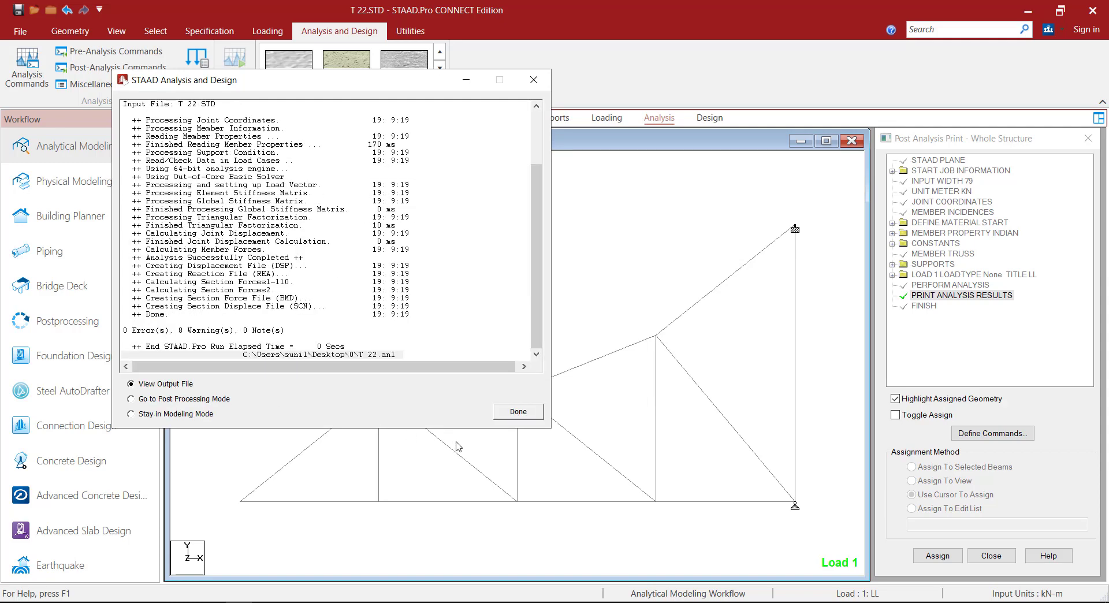
{"action": "left_click", "coordinate": [521, 412]}
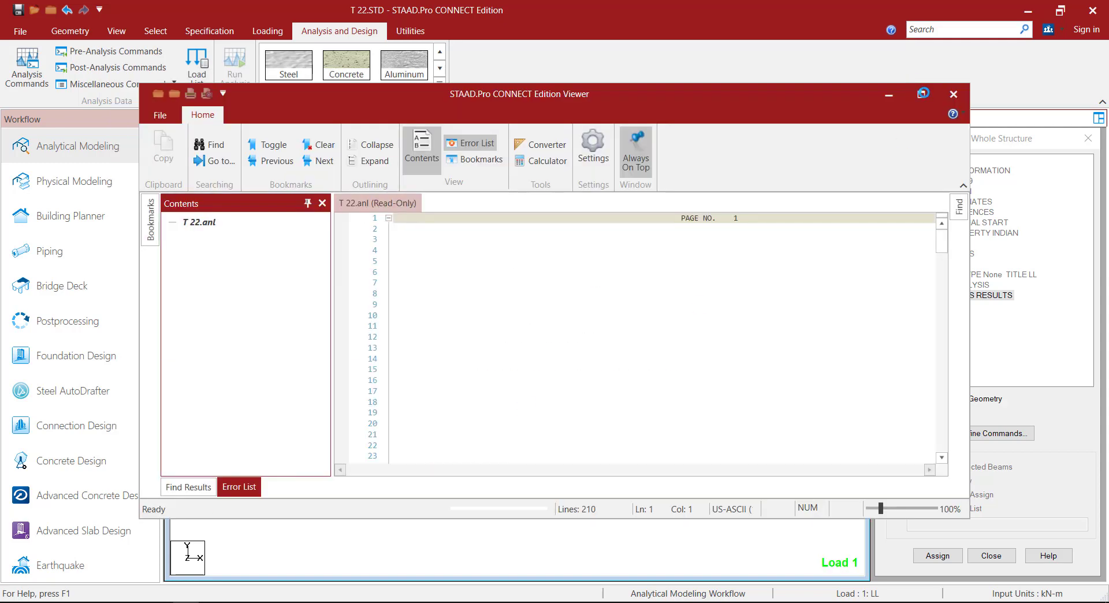
Step: Examine the joint displacements, support reactions and member end forces in the analysis results, and close the output viewer
{"action": "left_click", "coordinate": [921, 94]}
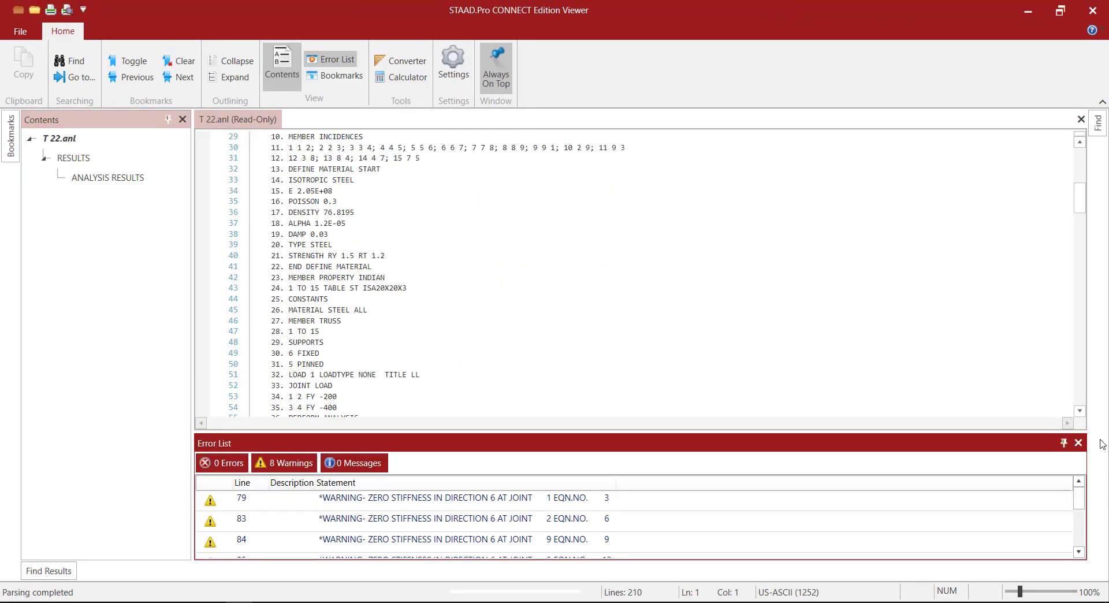
{"action": "left_click", "coordinate": [1078, 443]}
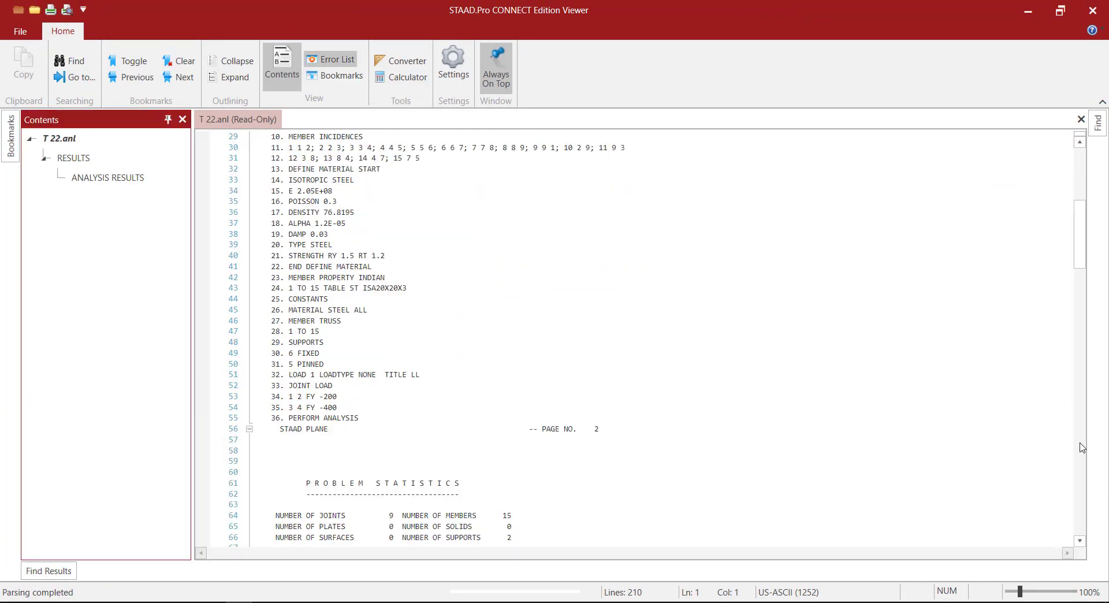
{"action": "left_click", "coordinate": [102, 178]}
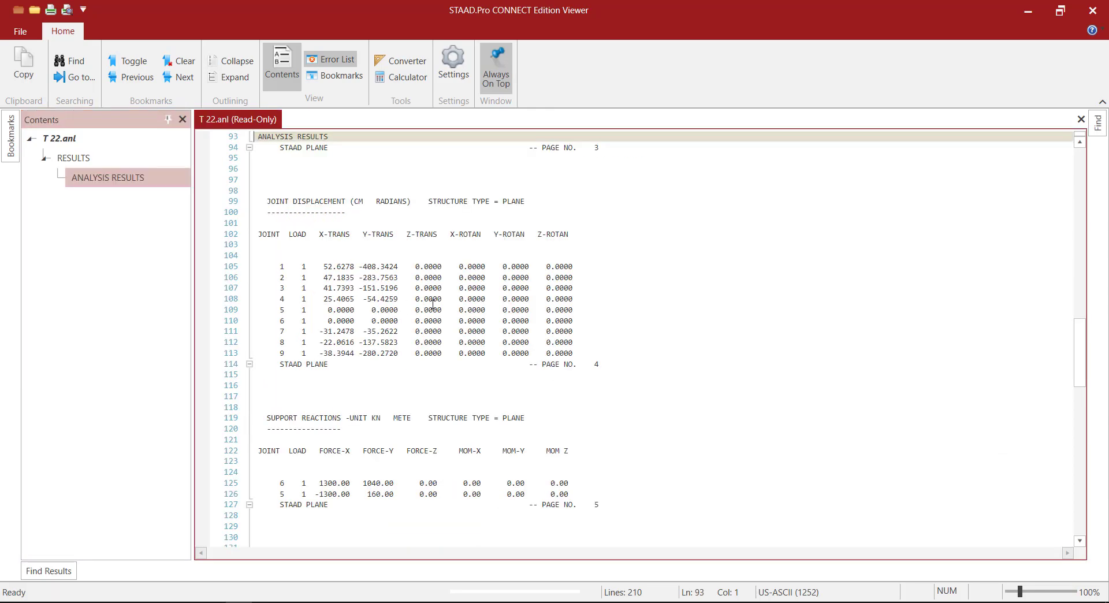
{"action": "scroll", "coordinate": [433, 304], "scroll_direction": "down", "scroll_amount": 5}
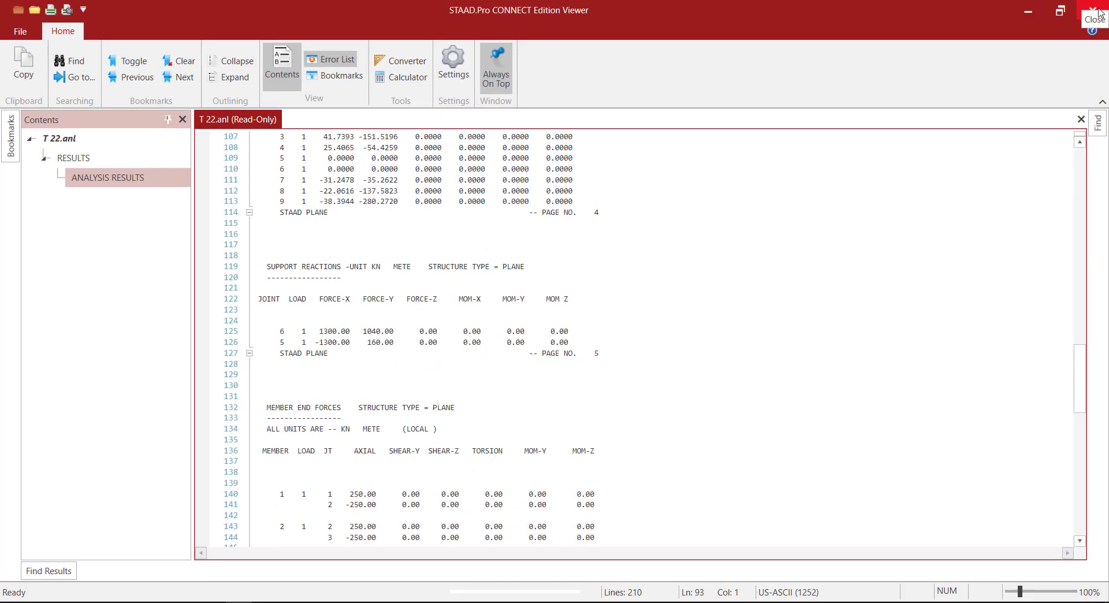
{"action": "left_click", "coordinate": [1096, 12]}
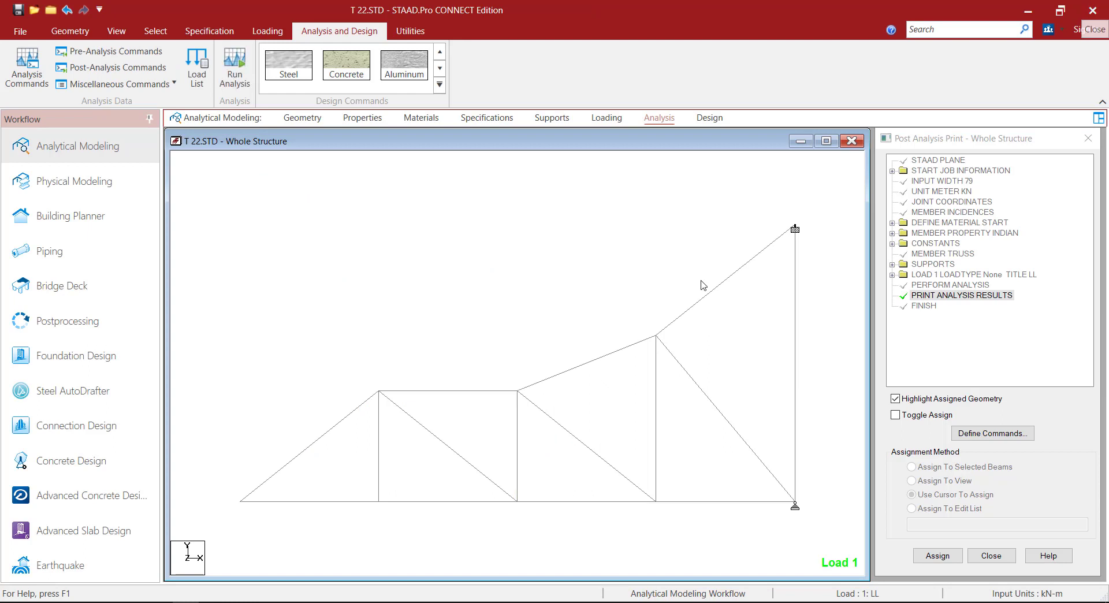
Step: Limit the selected IS800 steel design parameters to Fyld, the yield strength of steel
{"action": "left_click", "coordinate": [709, 118]}
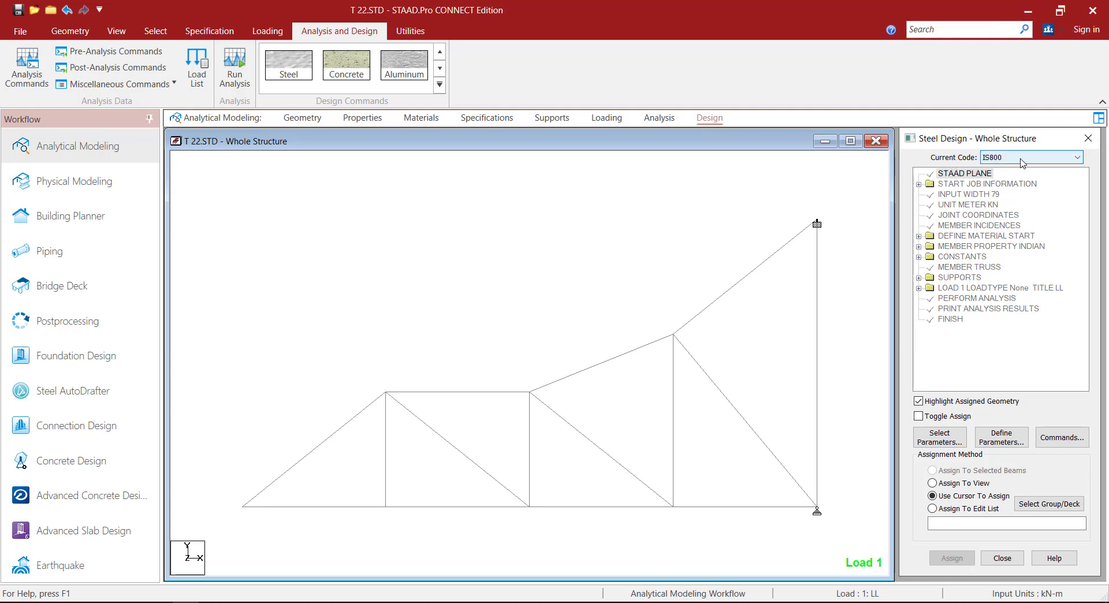
{"action": "left_click", "coordinate": [956, 441]}
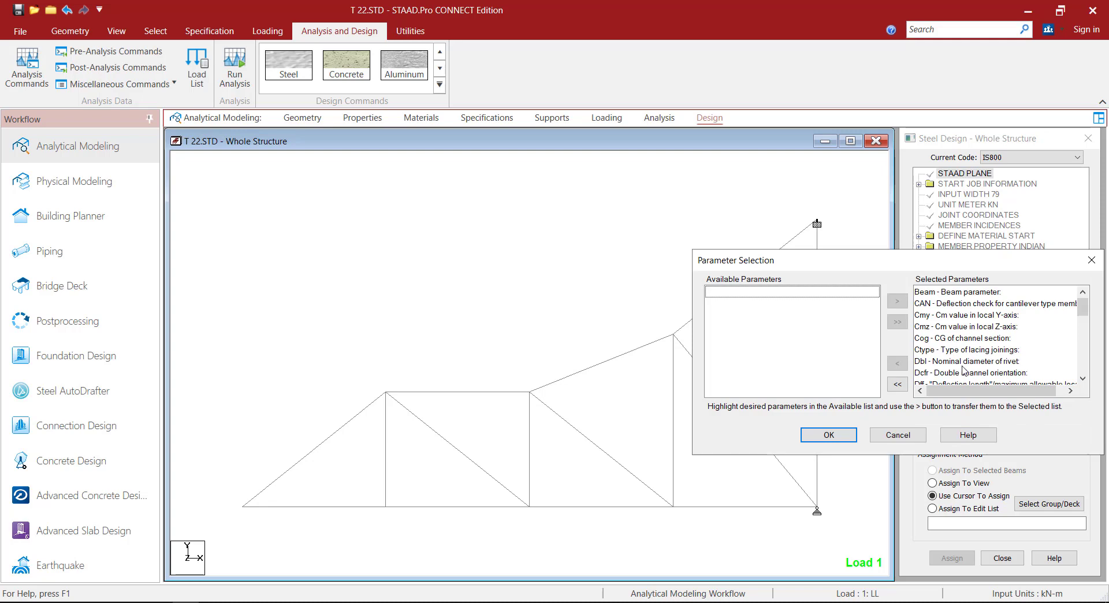
{"action": "left_click", "coordinate": [898, 384]}
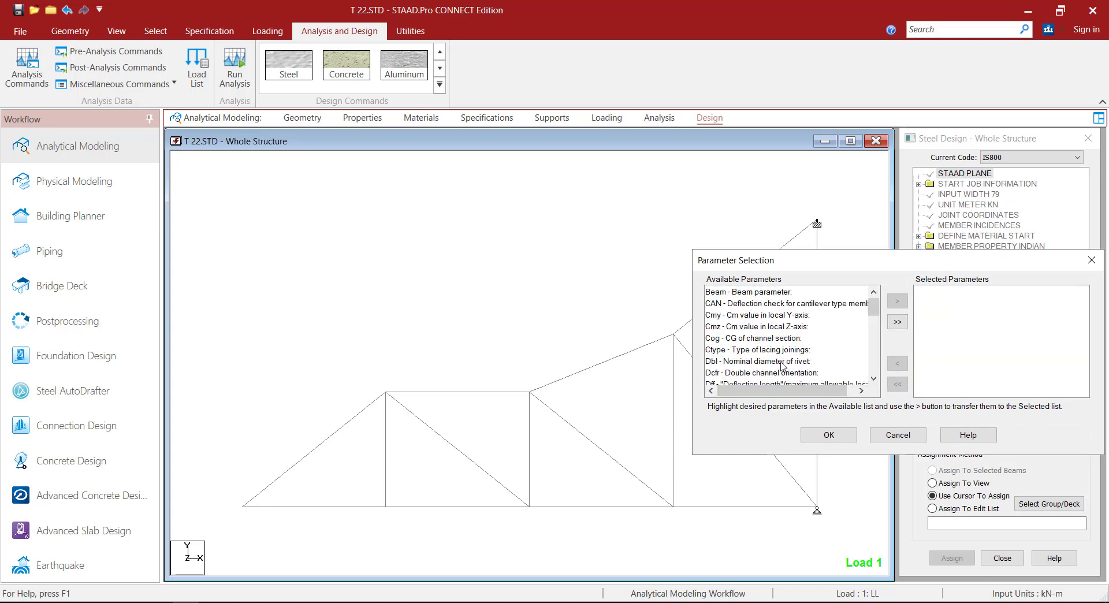
{"action": "scroll", "coordinate": [782, 357], "scroll_direction": "down", "scroll_amount": 3}
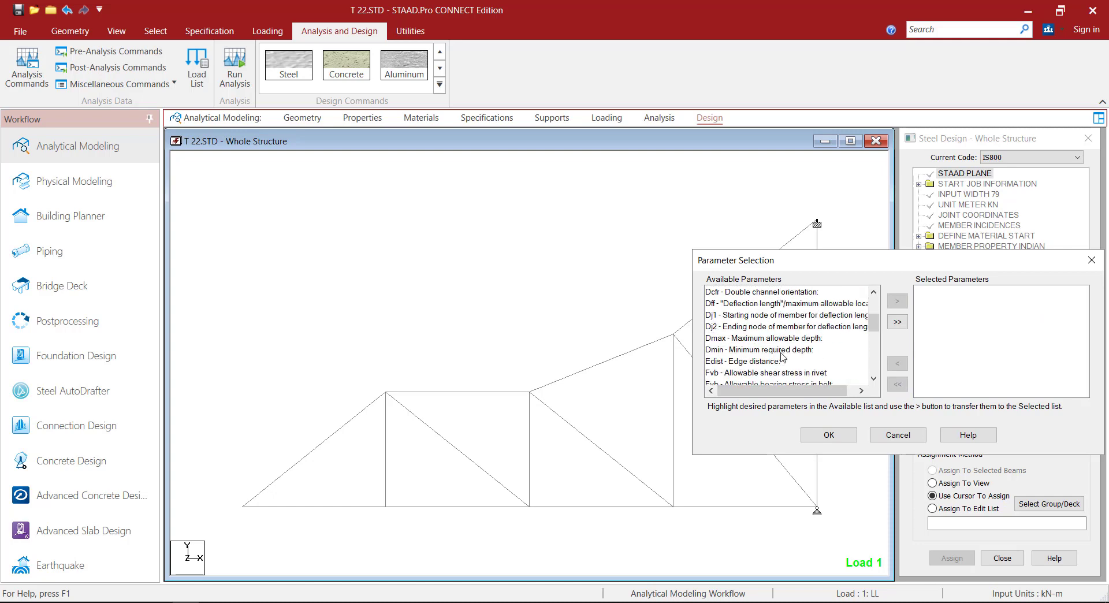
{"action": "scroll", "coordinate": [782, 357], "scroll_direction": "down", "scroll_amount": 3}
{"action": "left_click", "coordinate": [754, 317]}
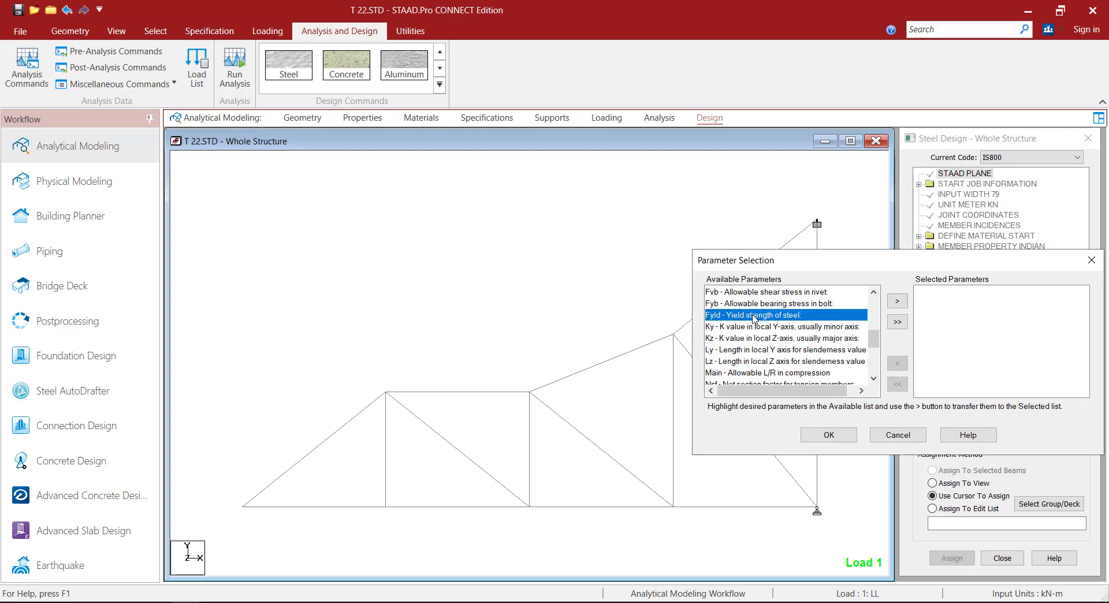
{"action": "left_click", "coordinate": [897, 301]}
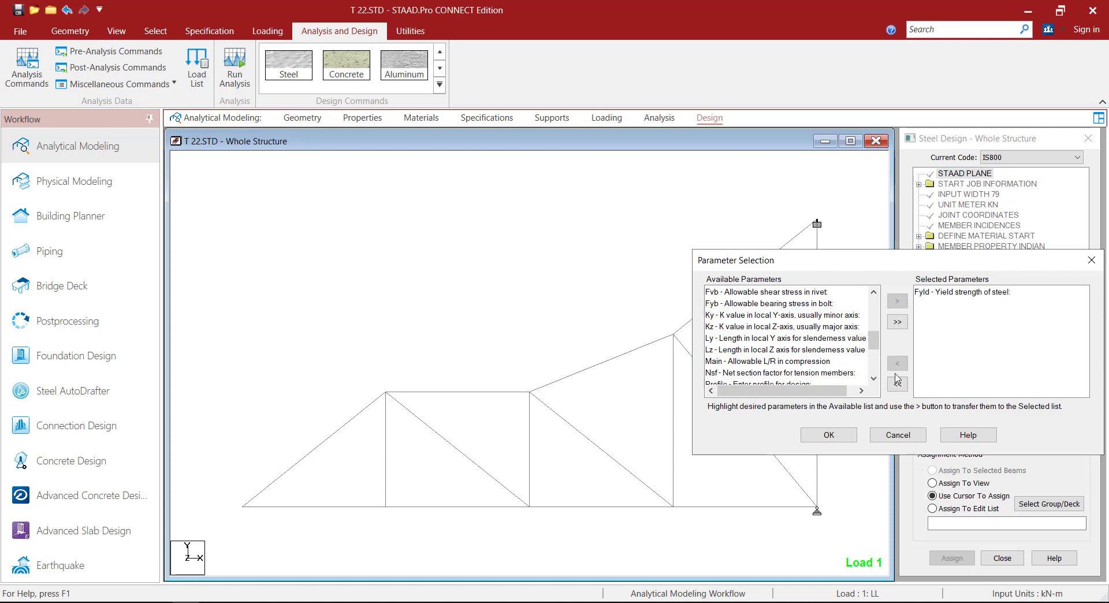
{"action": "left_click", "coordinate": [828, 435]}
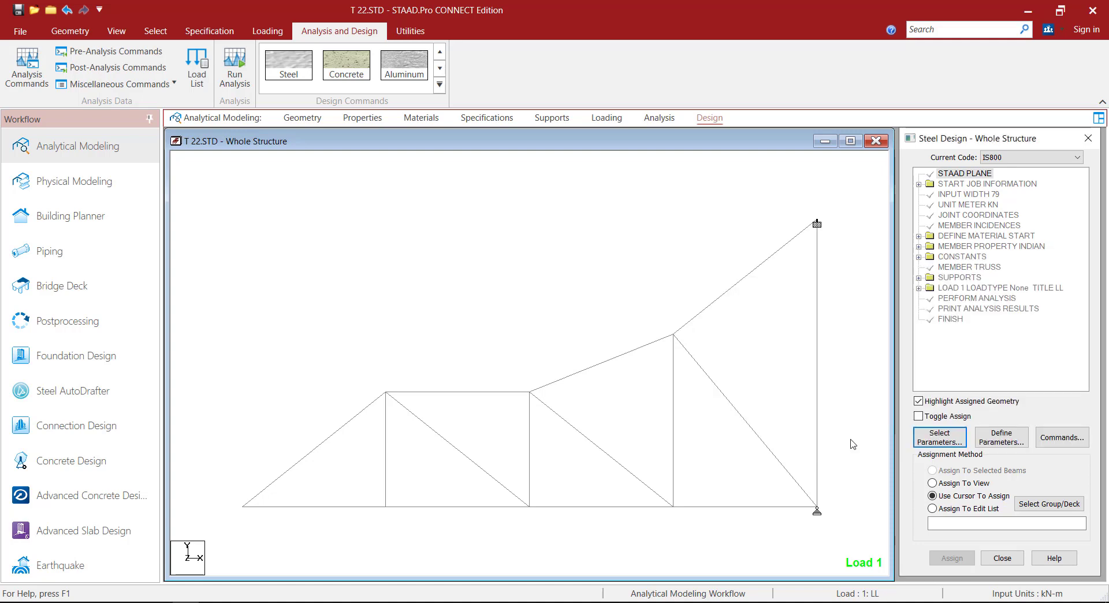
Step: Add the FYLD design parameter with a steel yield strength of 250000 kN/m2
{"action": "left_click", "coordinate": [1010, 440]}
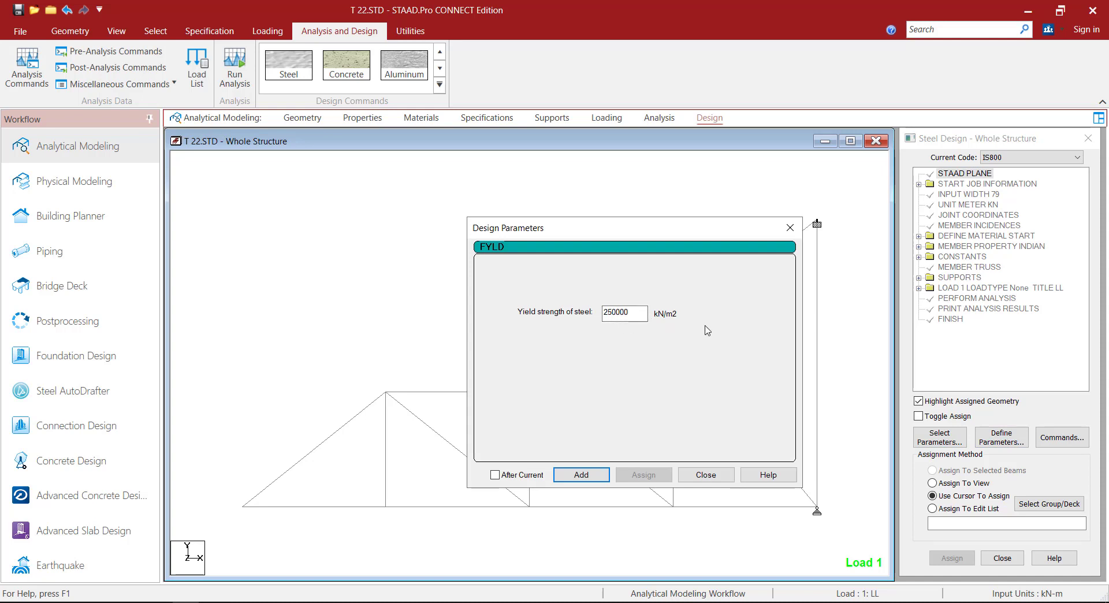
{"action": "left_click", "coordinate": [577, 473]}
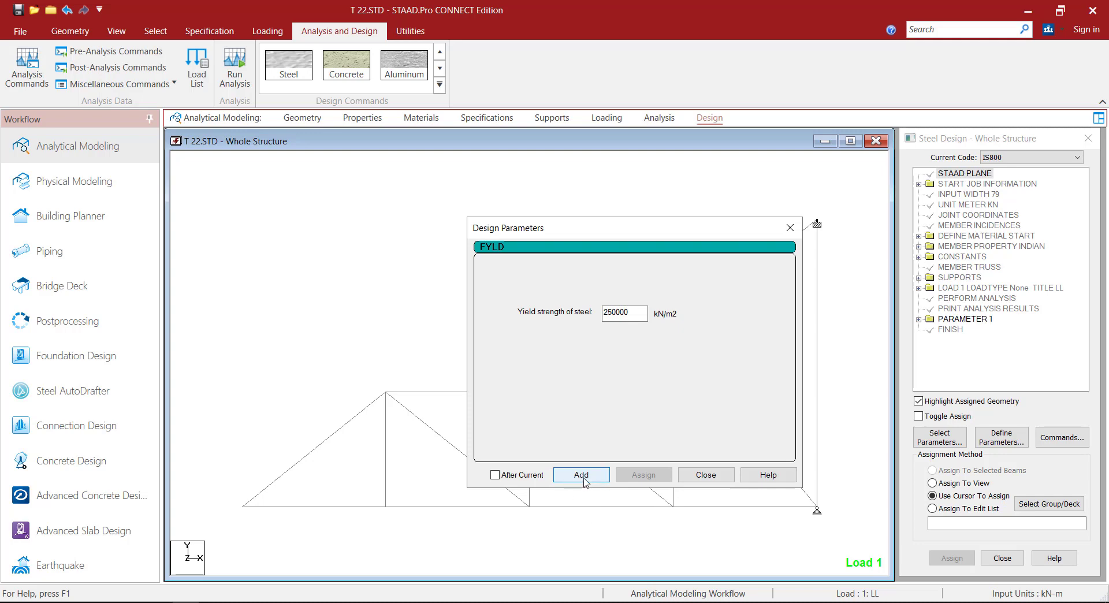
{"action": "left_click", "coordinate": [696, 475]}
Step: Add the CHECK CODE and MEMBER TAKE OFF design commands to the steel design
{"action": "left_click", "coordinate": [1069, 438]}
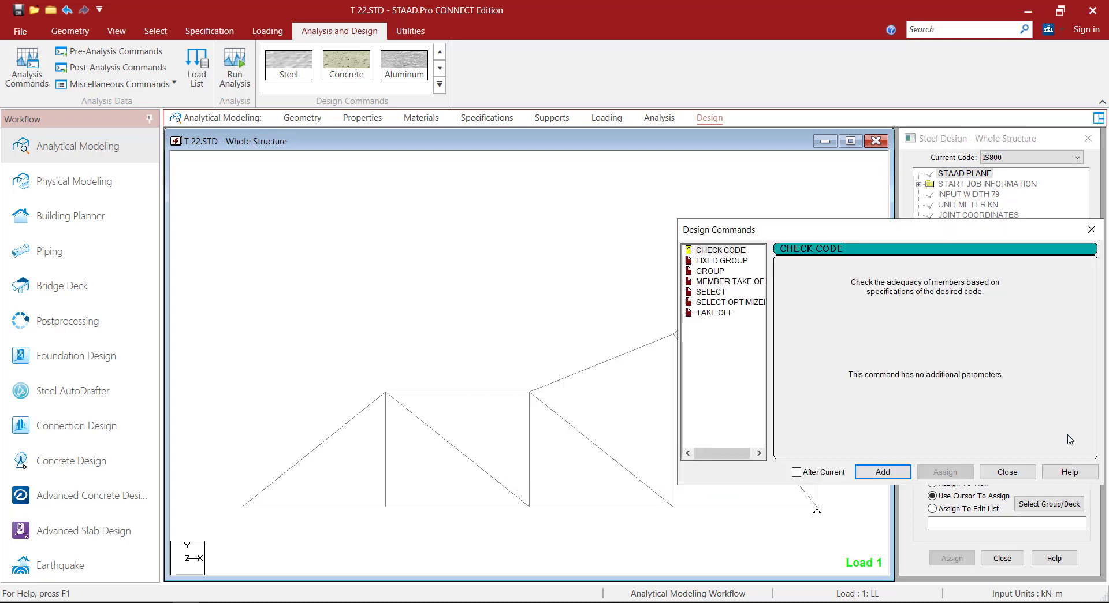
{"action": "left_click_drag", "start_coordinate": [931, 228], "coordinate": [716, 197]}
{"action": "left_click", "coordinate": [517, 220]}
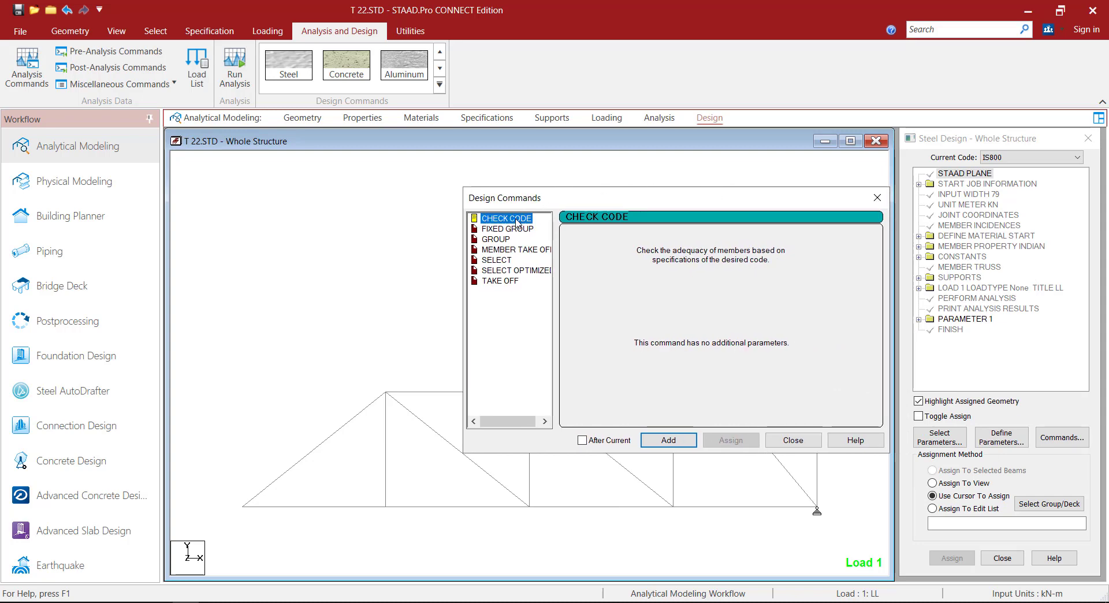
{"action": "left_click", "coordinate": [667, 440]}
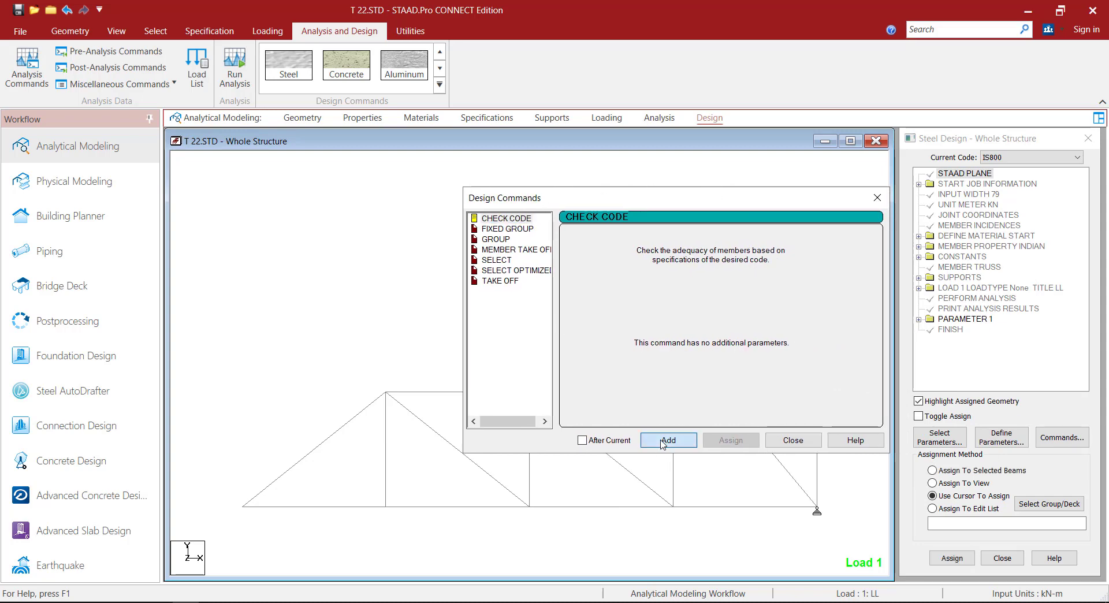
{"action": "left_click", "coordinate": [502, 251]}
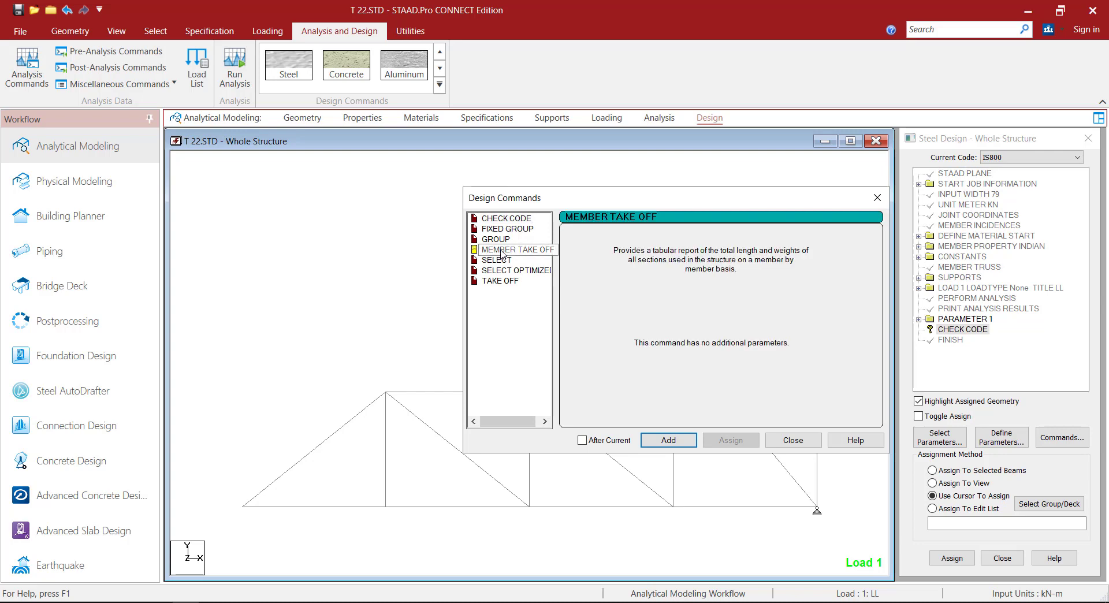
{"action": "left_click", "coordinate": [673, 442]}
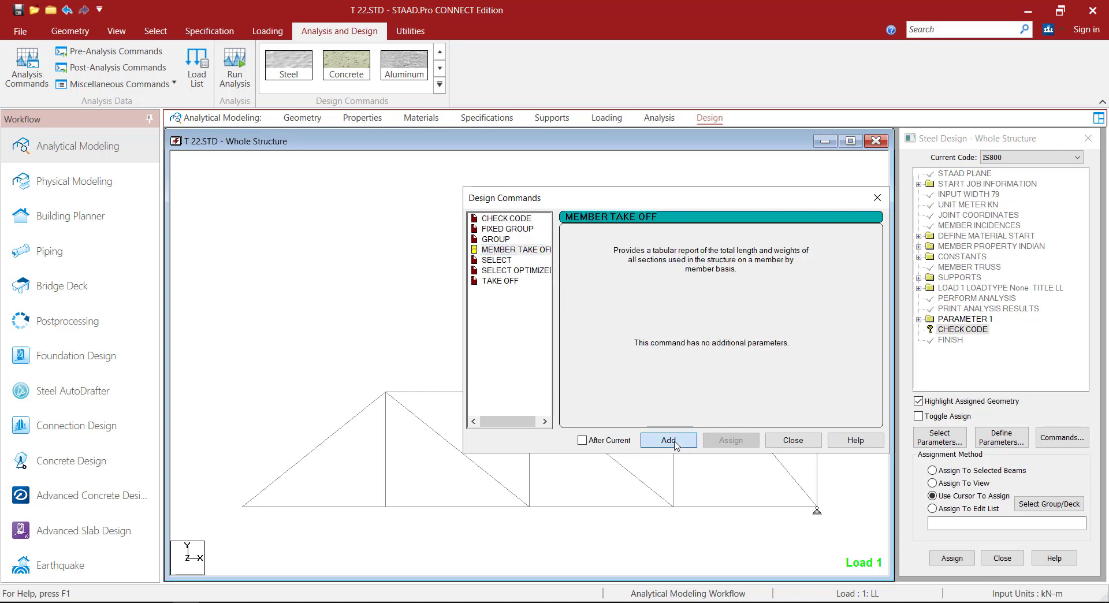
Step: Add the SELECT and TAKE OFF design commands and finish adding design commands
{"action": "left_click", "coordinate": [497, 260]}
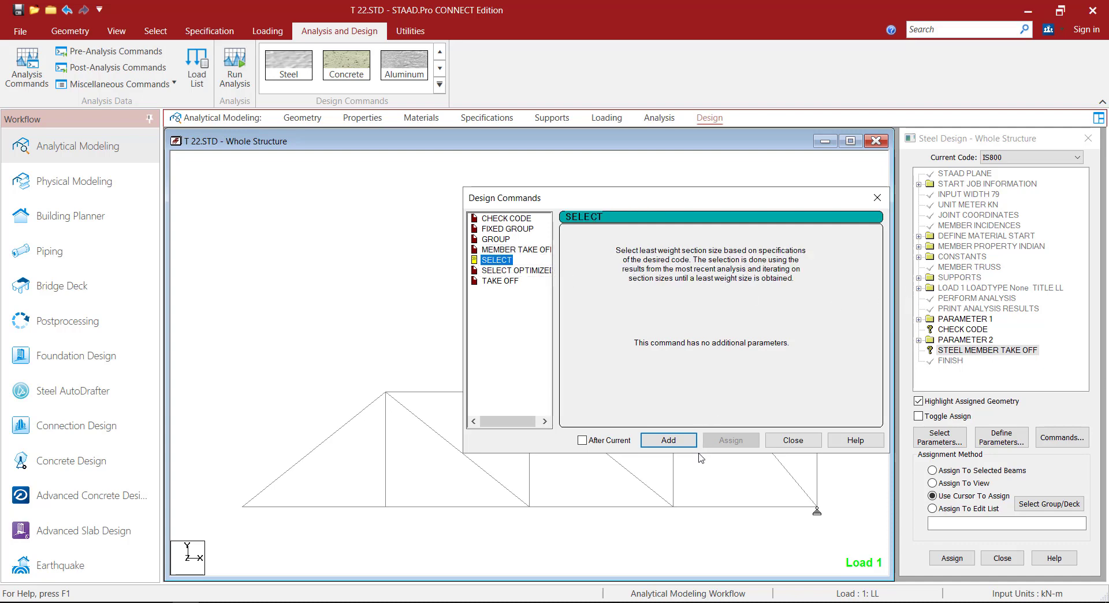
{"action": "left_click", "coordinate": [679, 443]}
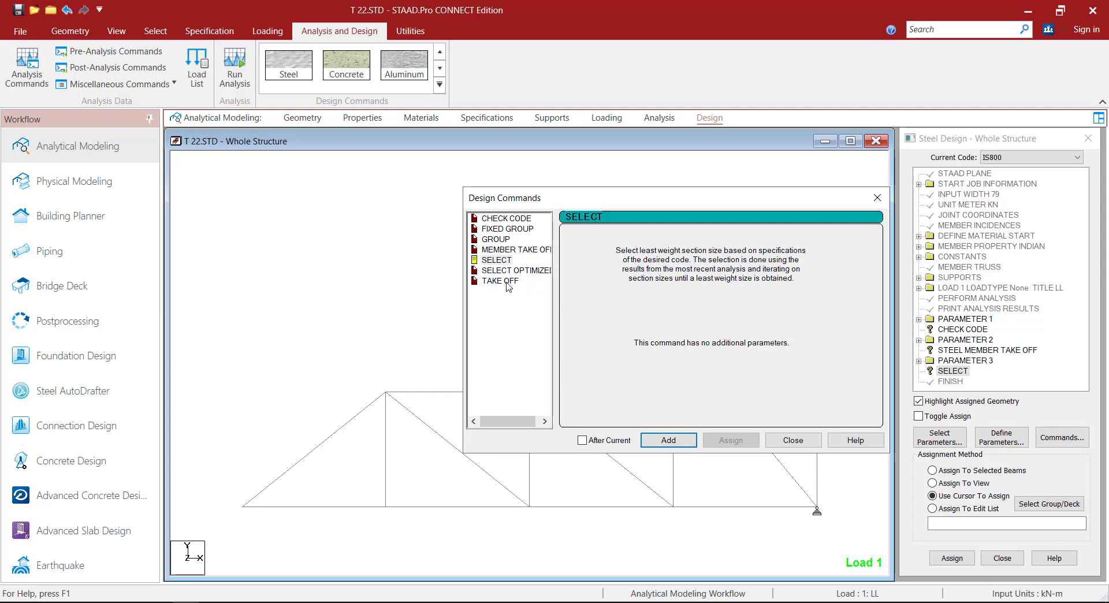
{"action": "left_click", "coordinate": [508, 283]}
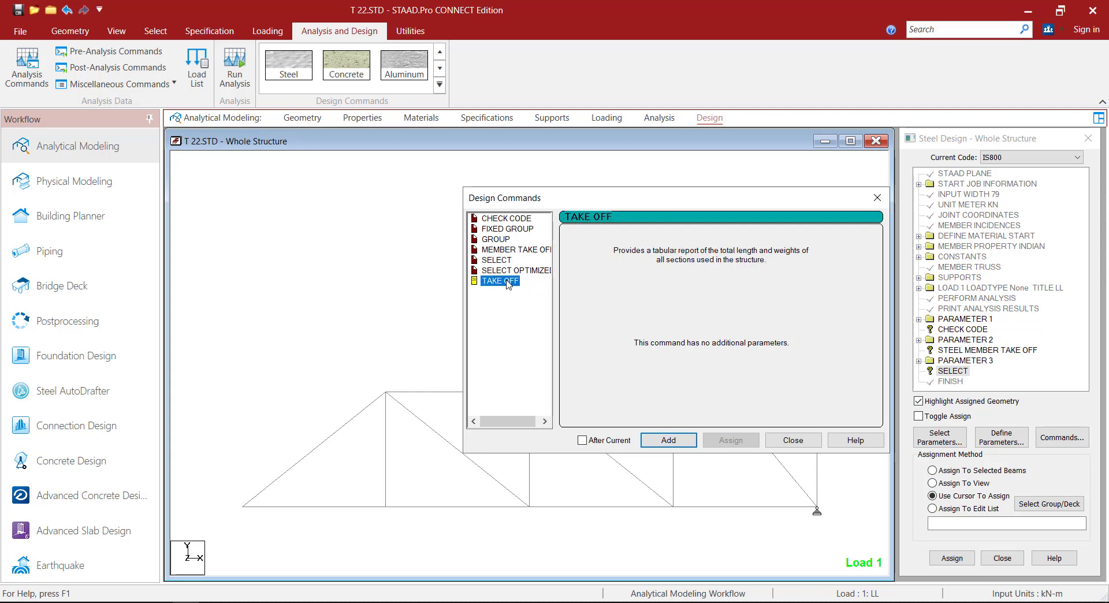
{"action": "left_click", "coordinate": [681, 444]}
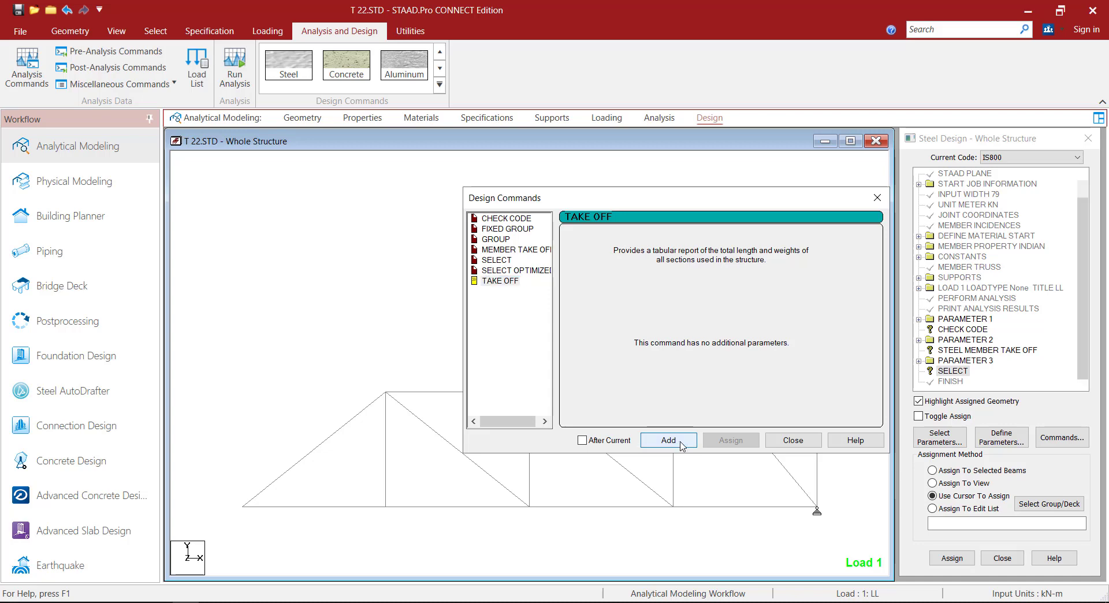
{"action": "left_click", "coordinate": [802, 440]}
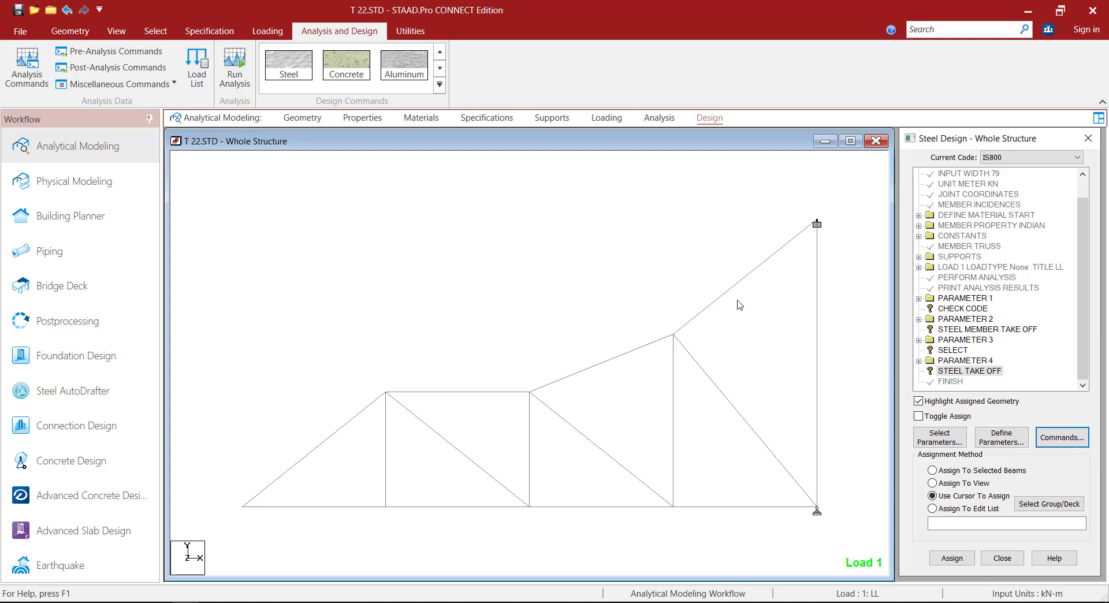
Step: Assign the CHECK CODE design command to all truss members in the view
{"action": "left_click", "coordinate": [972, 309]}
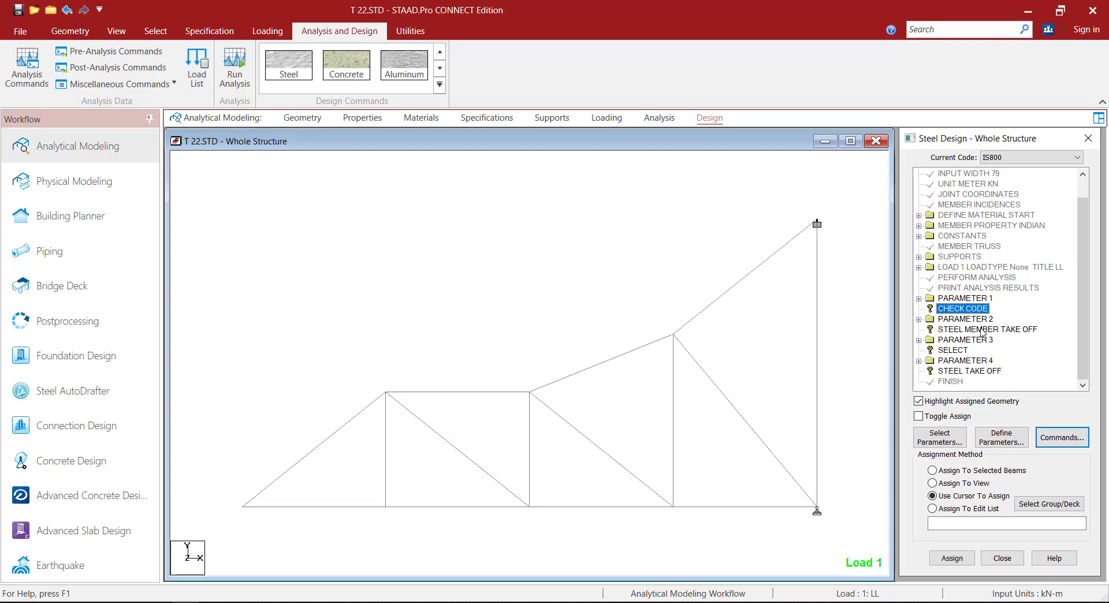
{"action": "left_click", "coordinate": [959, 484]}
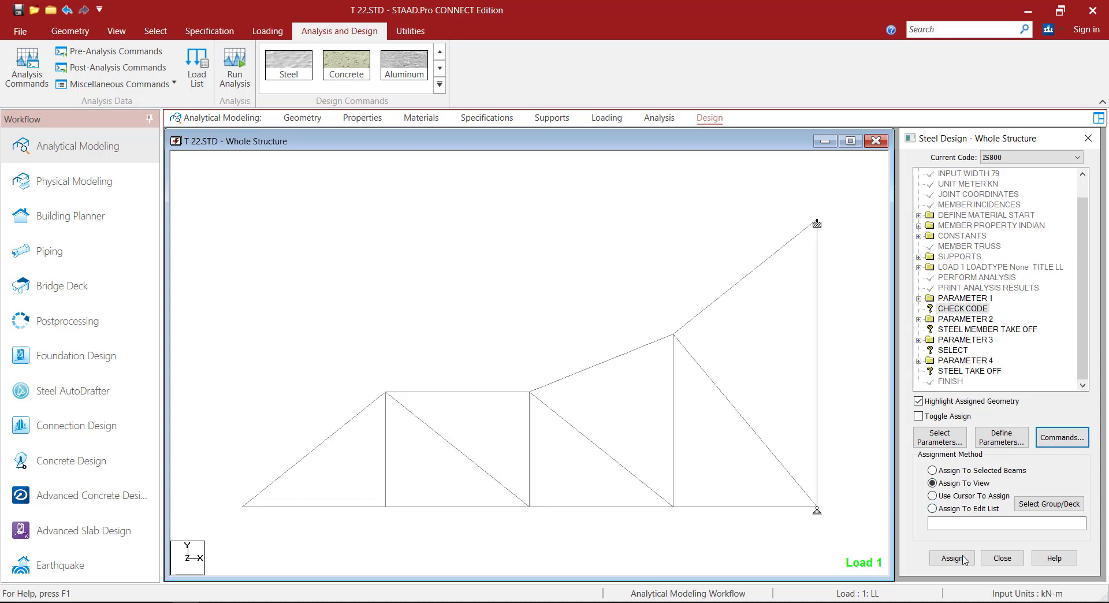
{"action": "left_click", "coordinate": [952, 558]}
{"action": "left_click", "coordinate": [996, 394]}
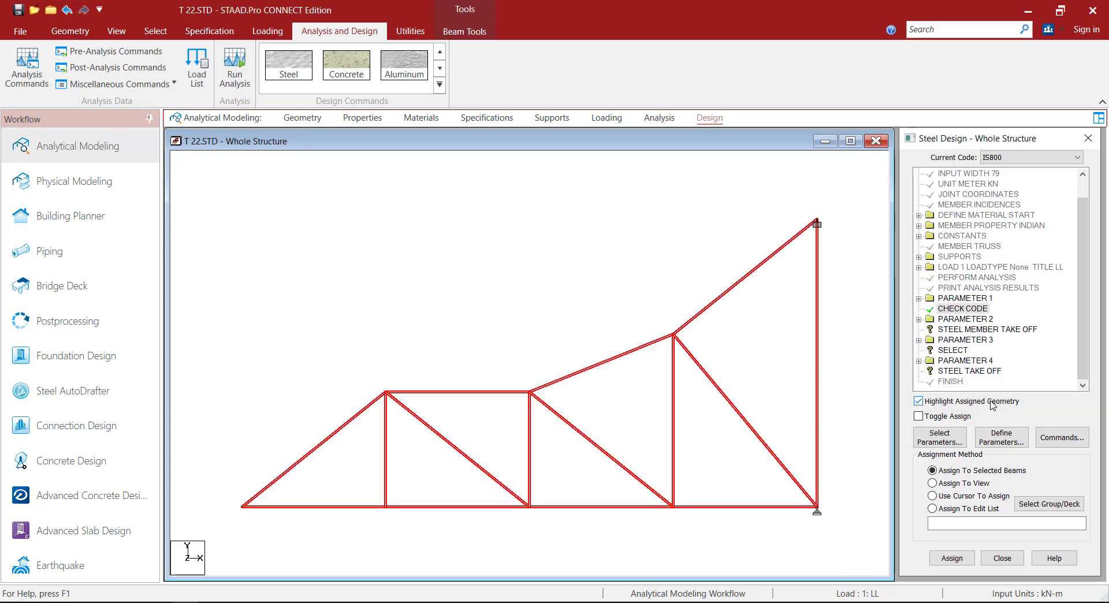
Step: Assign the STEEL MEMBER TAKE OFF command to all truss members in the view
{"action": "left_click", "coordinate": [959, 330]}
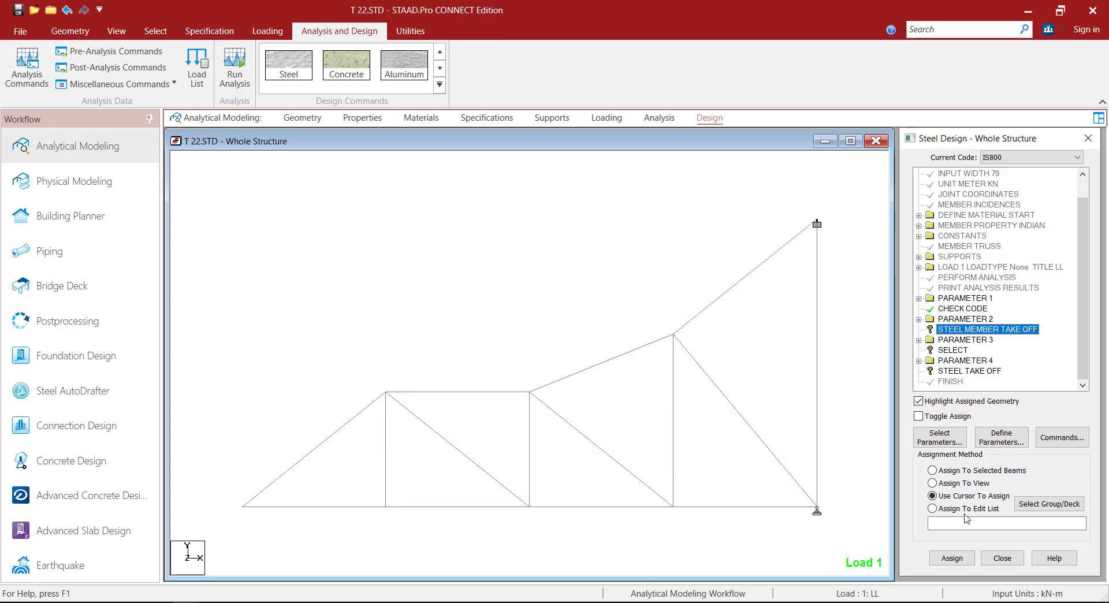
{"action": "left_click", "coordinate": [953, 484]}
{"action": "left_click", "coordinate": [959, 559]}
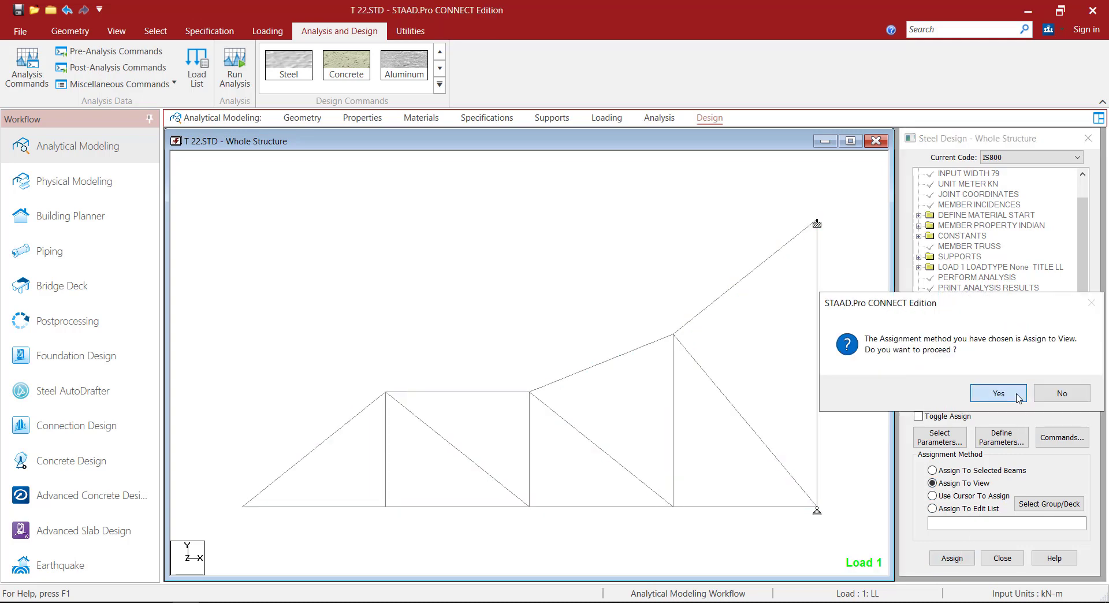
{"action": "left_click", "coordinate": [996, 394]}
Step: Assign the SELECT design command to all truss members in the view
{"action": "left_click", "coordinate": [952, 351]}
{"action": "left_click", "coordinate": [963, 483]}
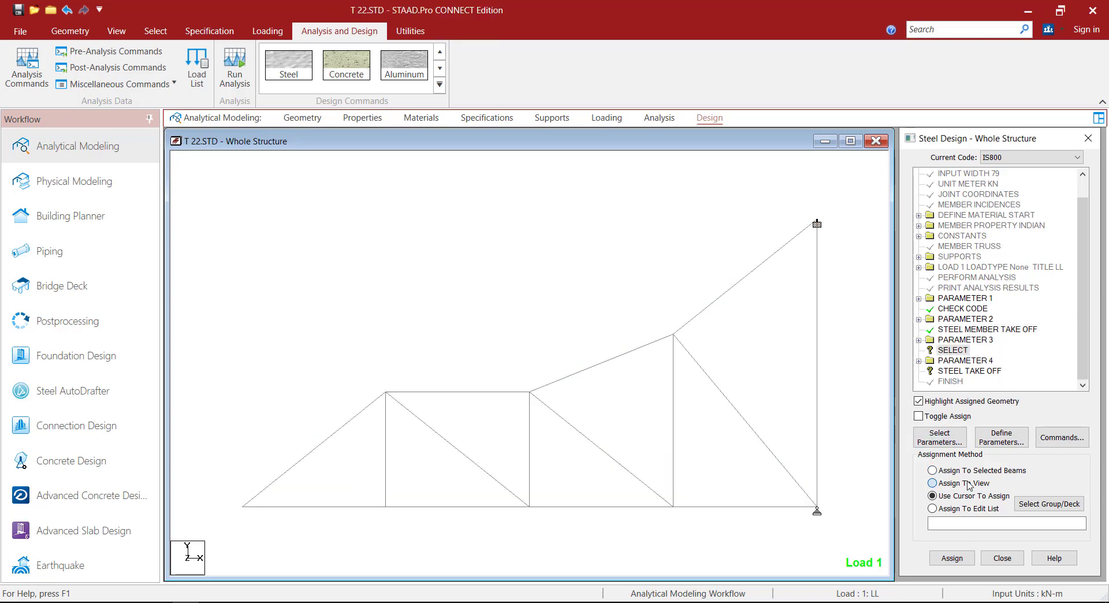
{"action": "left_click", "coordinate": [953, 558]}
{"action": "left_click", "coordinate": [1003, 395]}
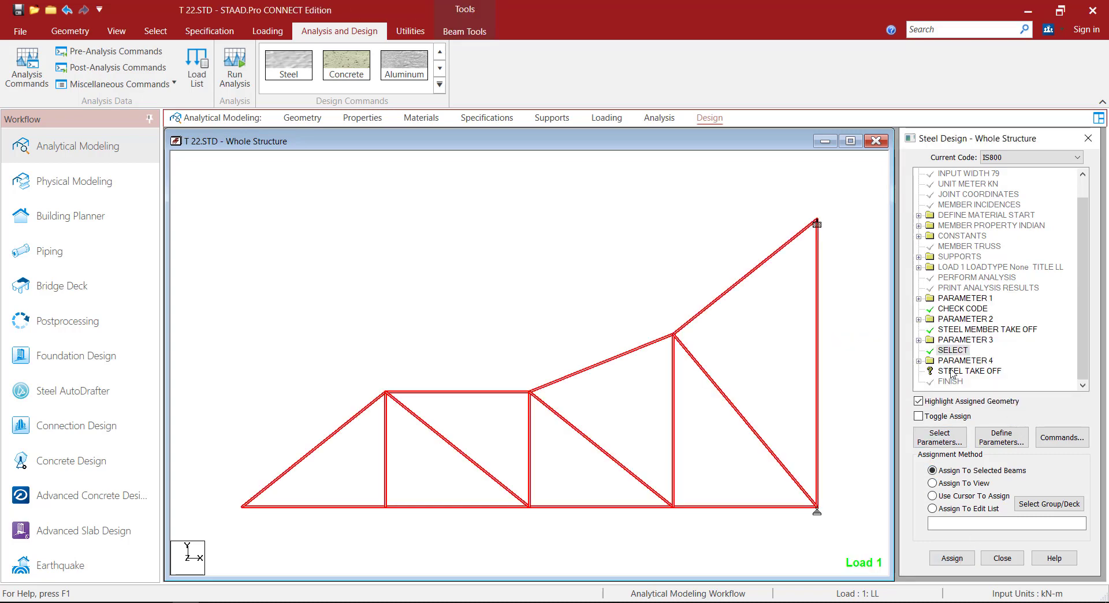
Step: Assign the STEEL TAKE OFF command to all truss members in the view, dismissing the sign-in window
{"action": "left_click", "coordinate": [959, 371]}
{"action": "left_click", "coordinate": [1086, 144]}
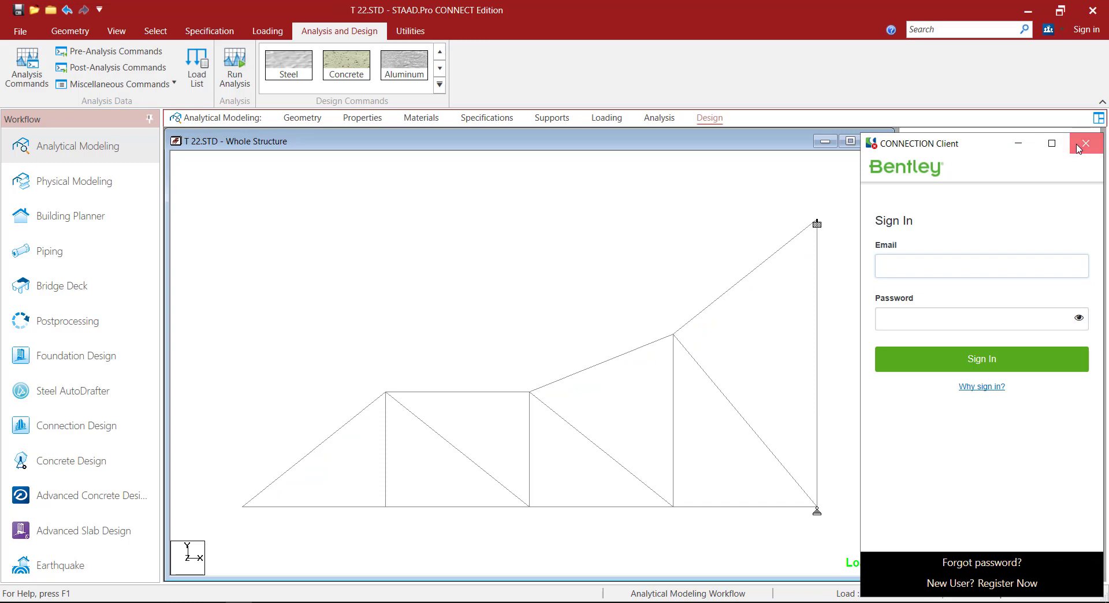
{"action": "left_click", "coordinate": [950, 483]}
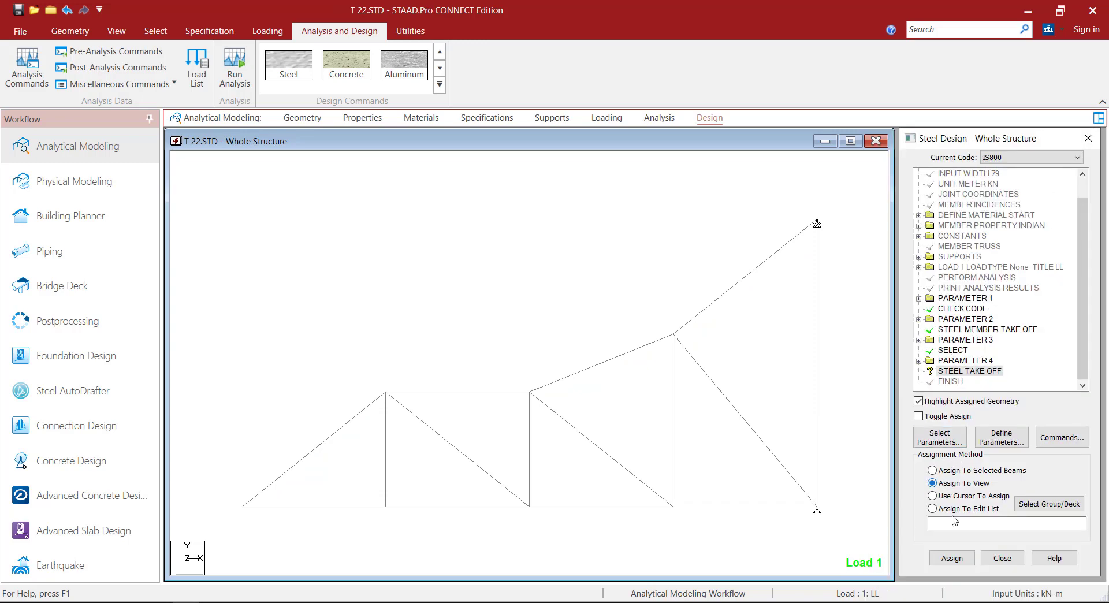
{"action": "left_click", "coordinate": [956, 555]}
{"action": "left_click", "coordinate": [1001, 397]}
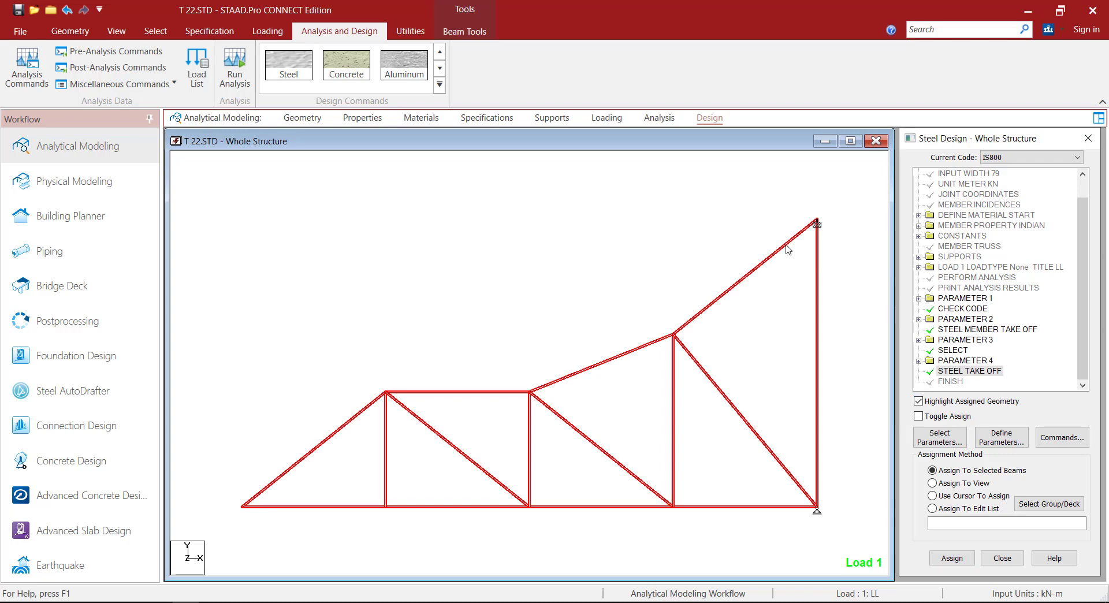
Step: Save the modified structure, run the analysis with member selection included, and open the output file
{"action": "left_click", "coordinate": [239, 65]}
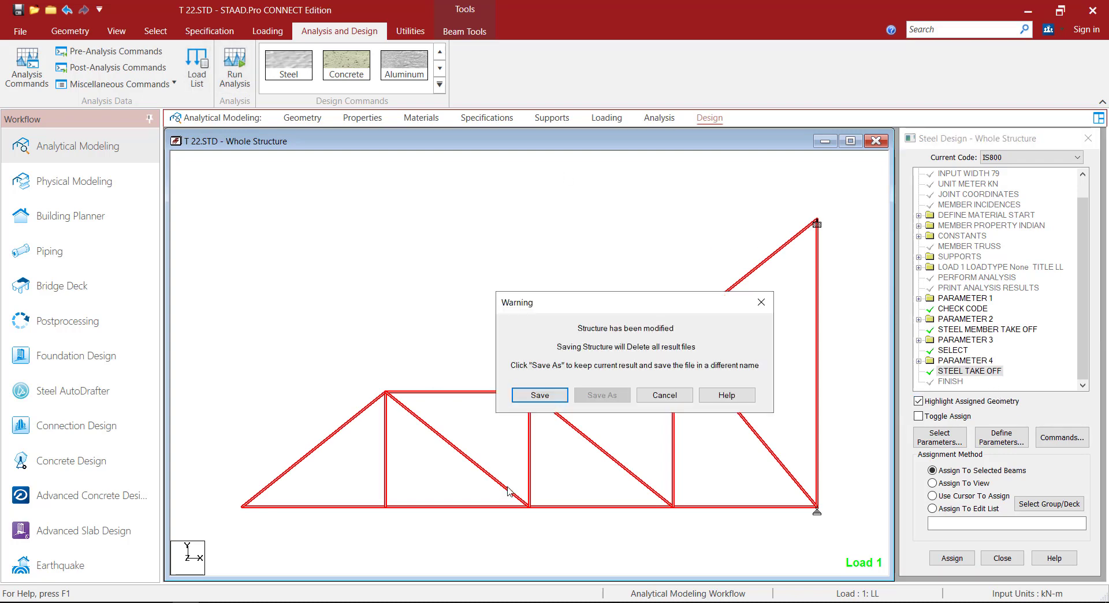
{"action": "left_click", "coordinate": [543, 397]}
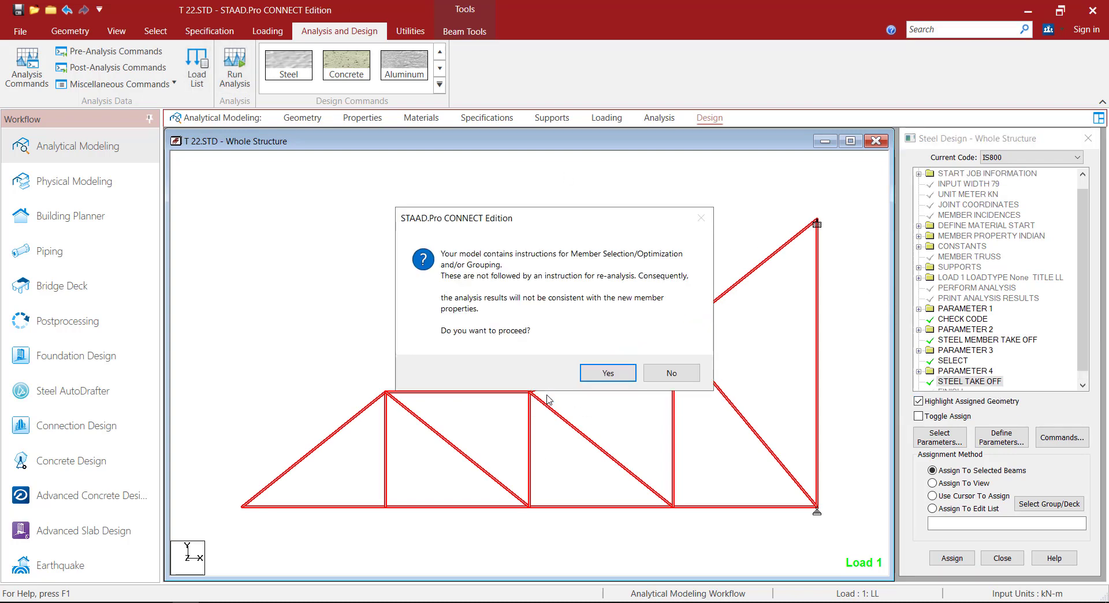
{"action": "left_click", "coordinate": [608, 373]}
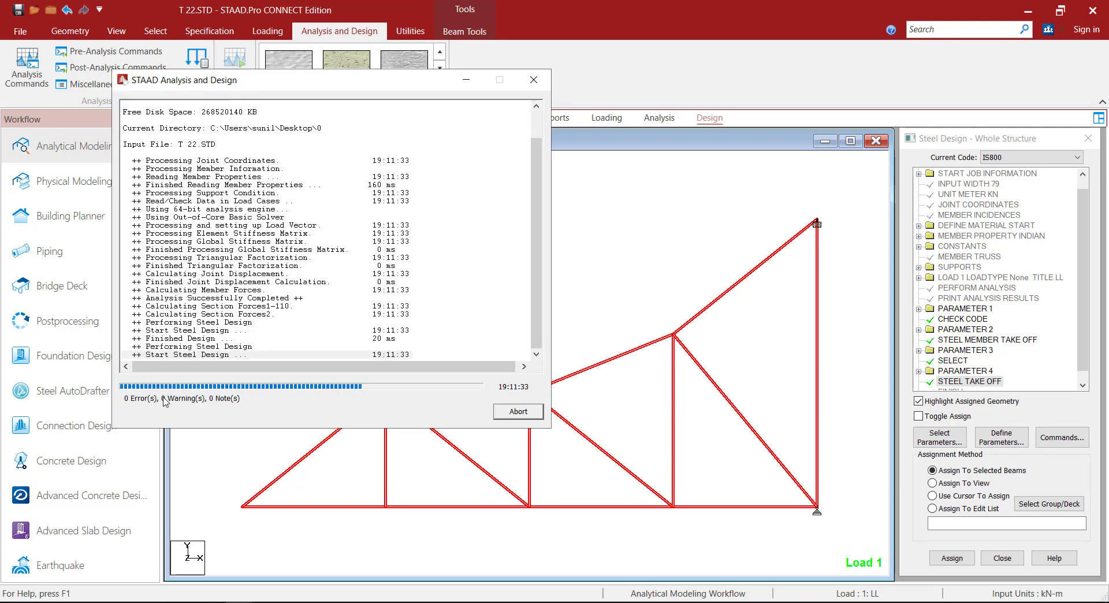
{"action": "left_click", "coordinate": [519, 412]}
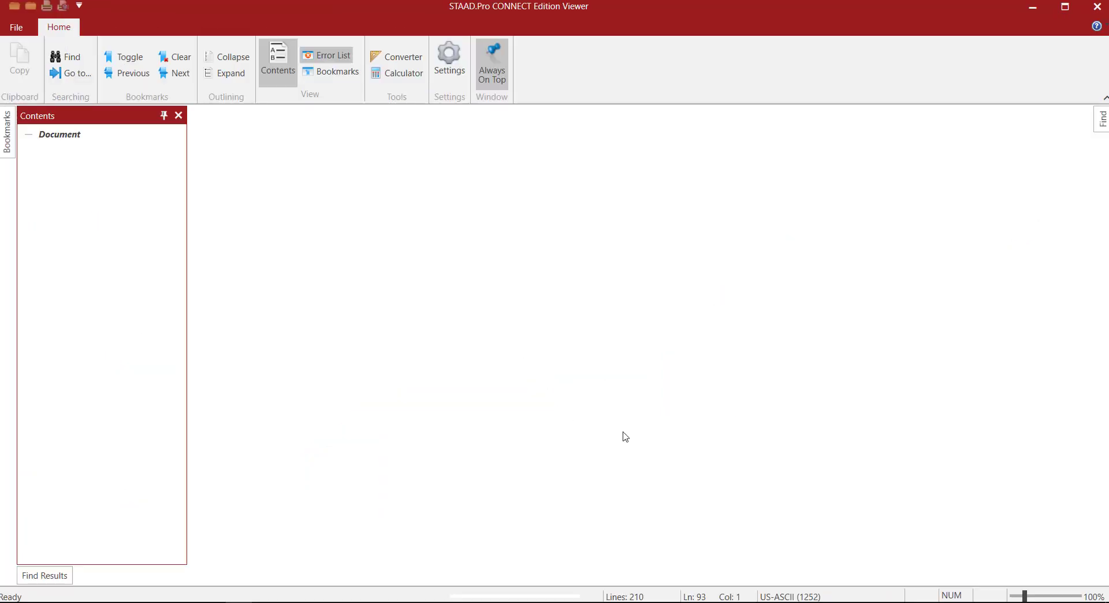
Step: Close the error list and review the joint displacements, support reactions and member end forces in the analysis results
{"action": "scroll", "coordinate": [769, 389], "scroll_direction": "down", "scroll_amount": 2}
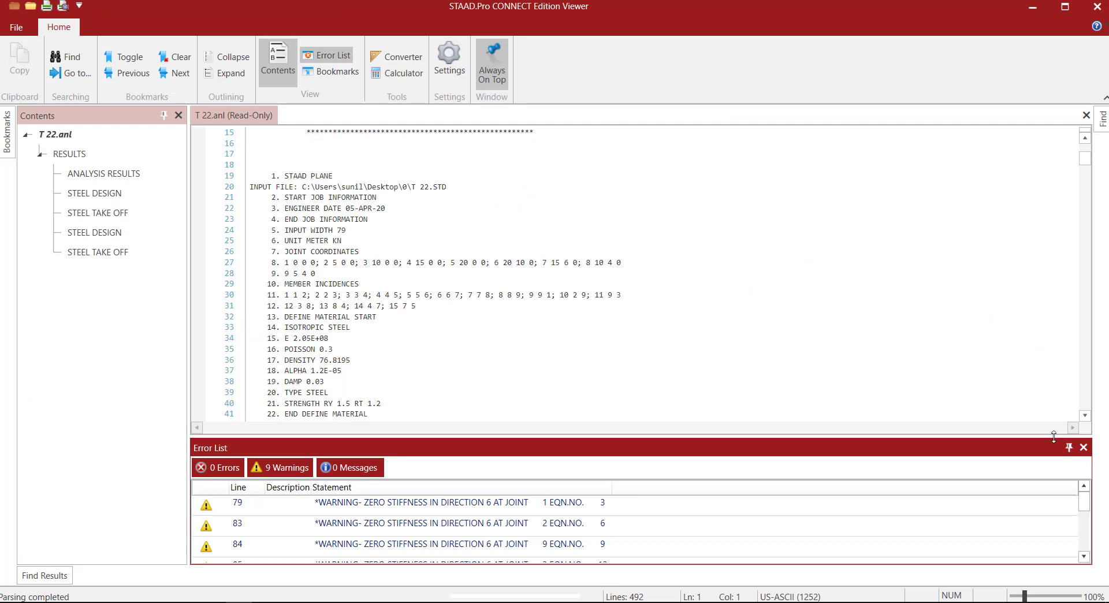
{"action": "left_click", "coordinate": [1083, 448]}
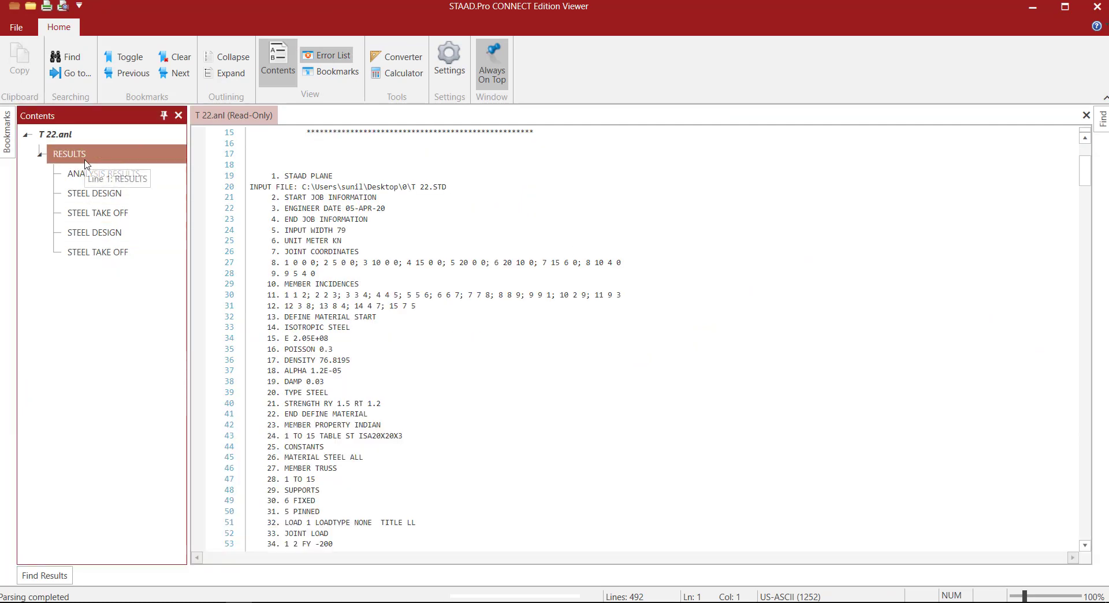
{"action": "left_click", "coordinate": [103, 177]}
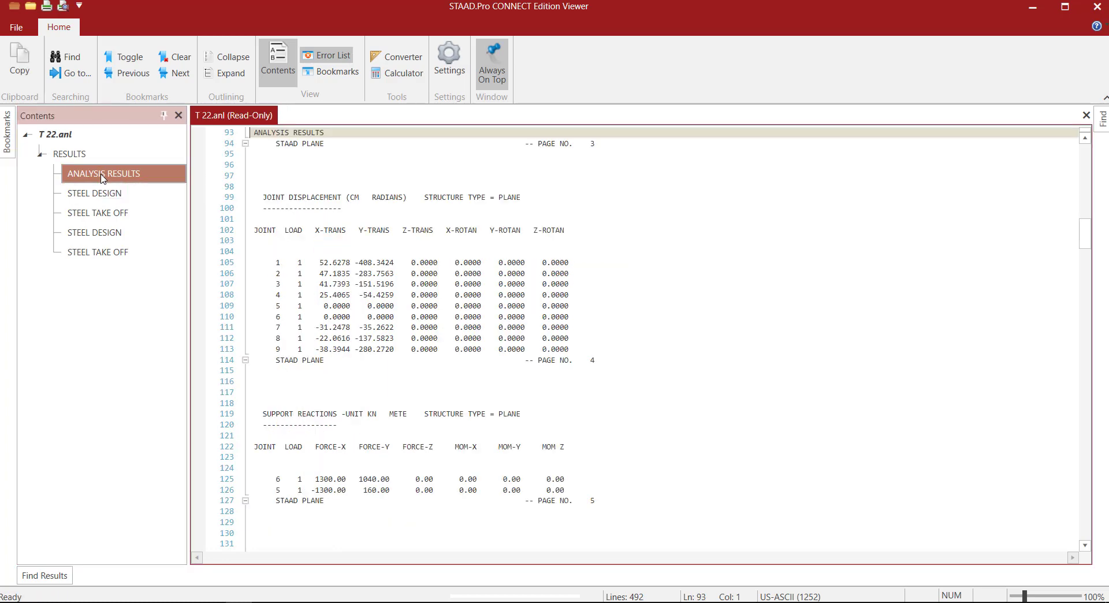
{"action": "left_click", "coordinate": [280, 198]}
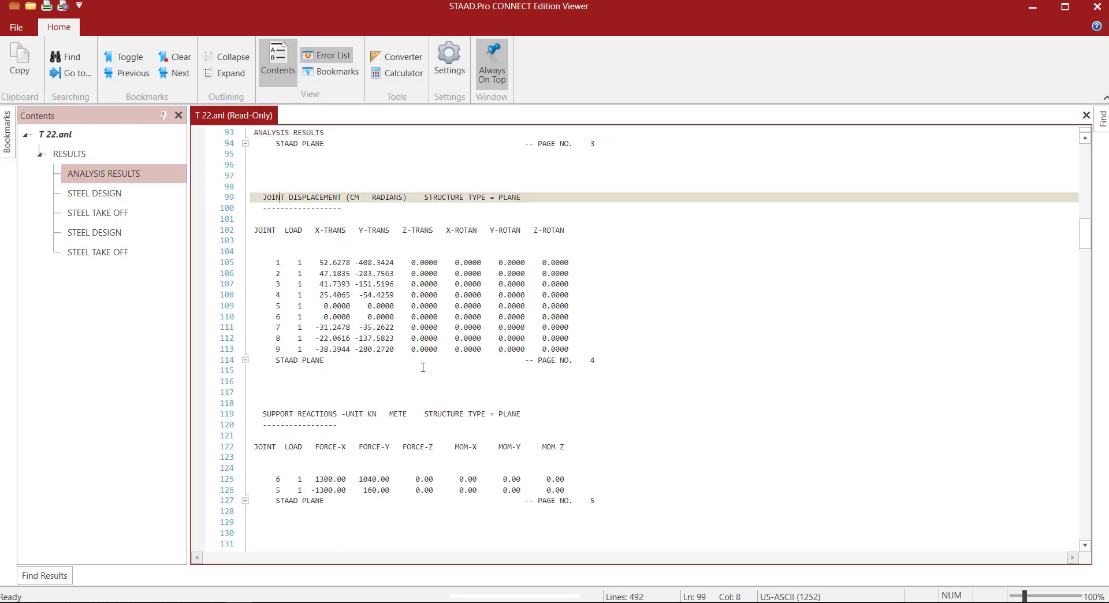
{"action": "scroll", "coordinate": [359, 352], "scroll_direction": "down", "scroll_amount": 2}
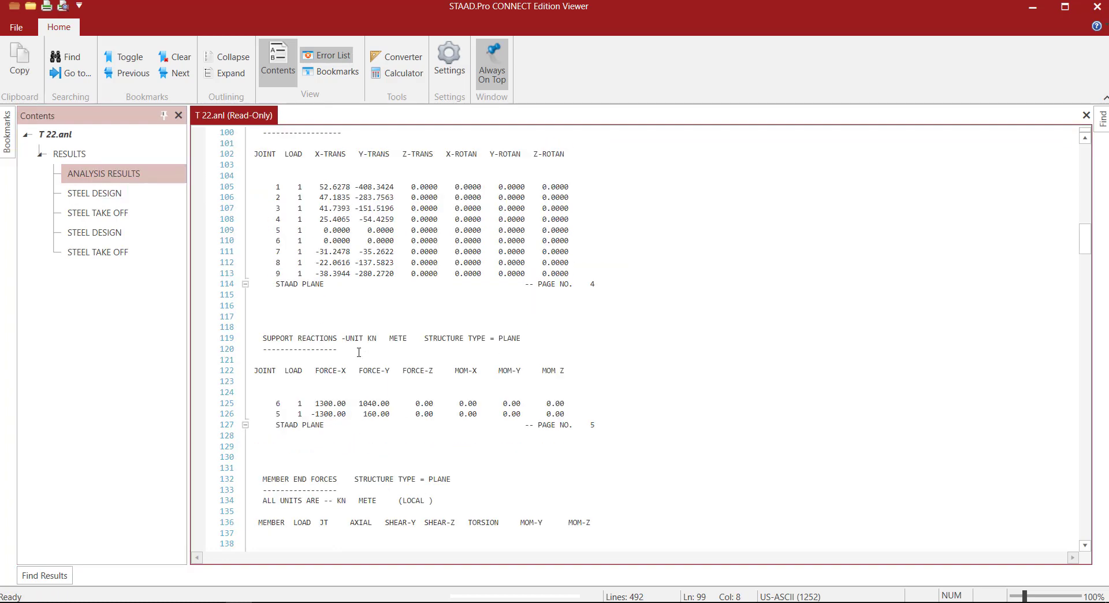
{"action": "left_click", "coordinate": [309, 340]}
{"action": "scroll", "coordinate": [310, 347], "scroll_direction": "down", "scroll_amount": 5}
{"action": "left_click", "coordinate": [291, 326]}
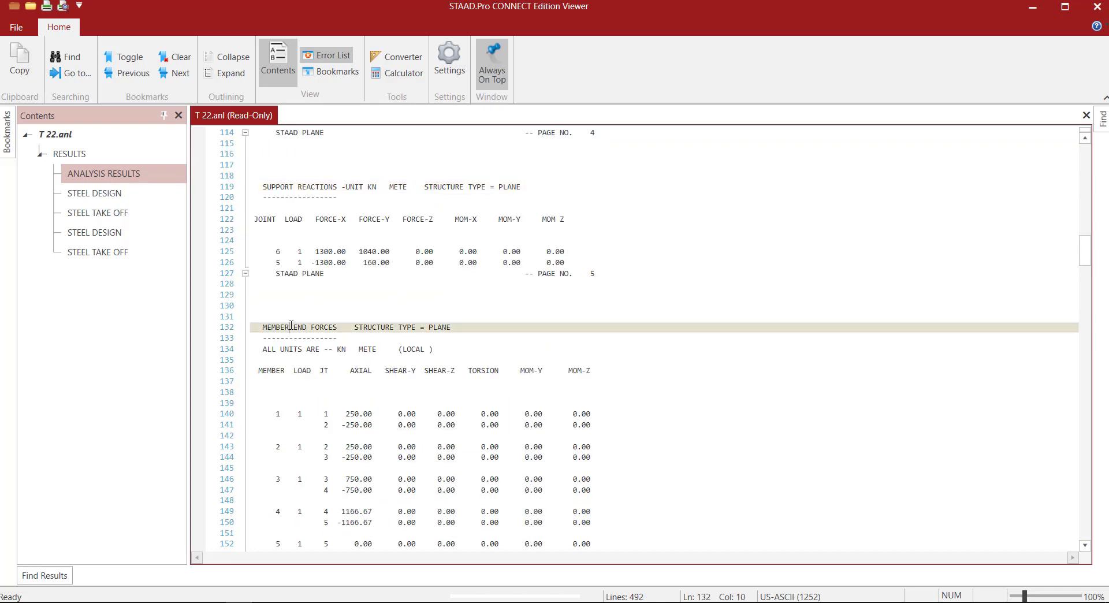
{"action": "scroll", "coordinate": [468, 394], "scroll_direction": "down", "scroll_amount": 2}
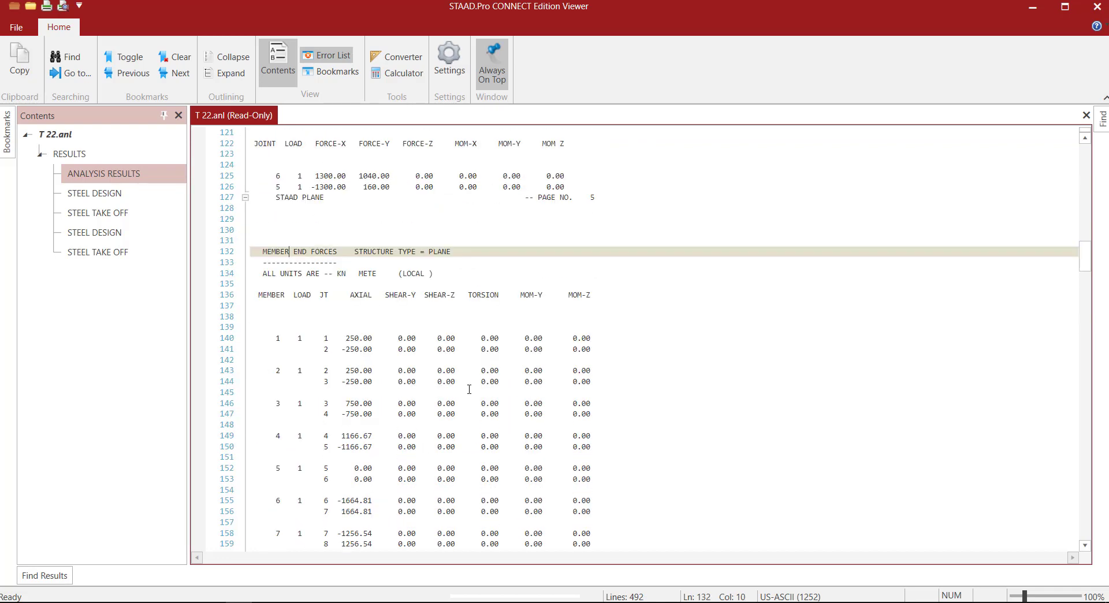
Step: Review the code check results and the member take-off for the initially assigned sections in the output file
{"action": "left_click", "coordinate": [131, 198]}
{"action": "scroll", "coordinate": [354, 254], "scroll_direction": "down", "scroll_amount": 2}
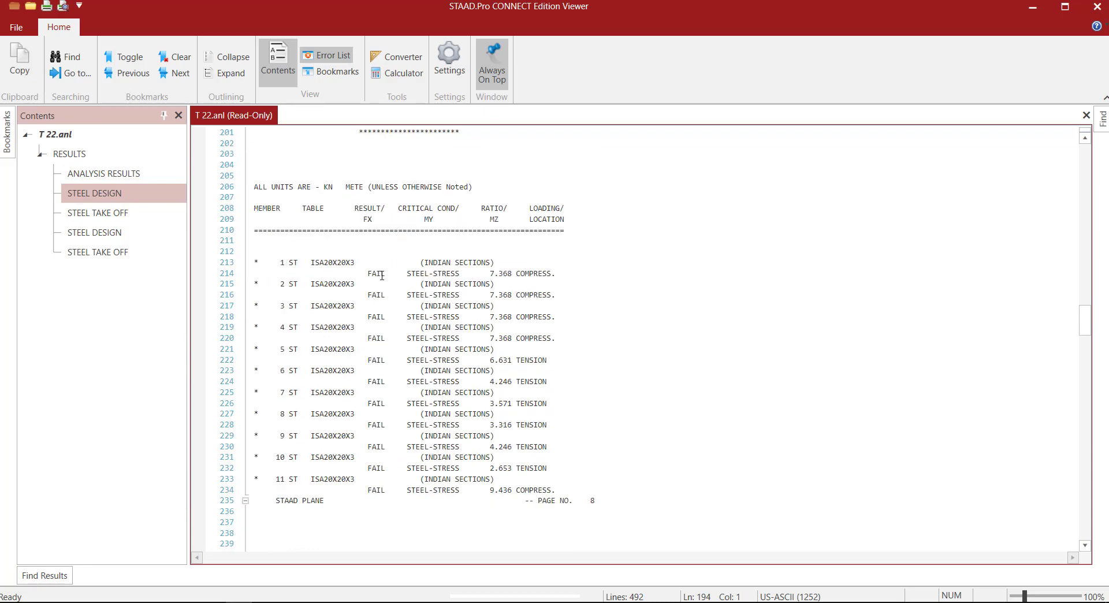
{"action": "left_click", "coordinate": [145, 215]}
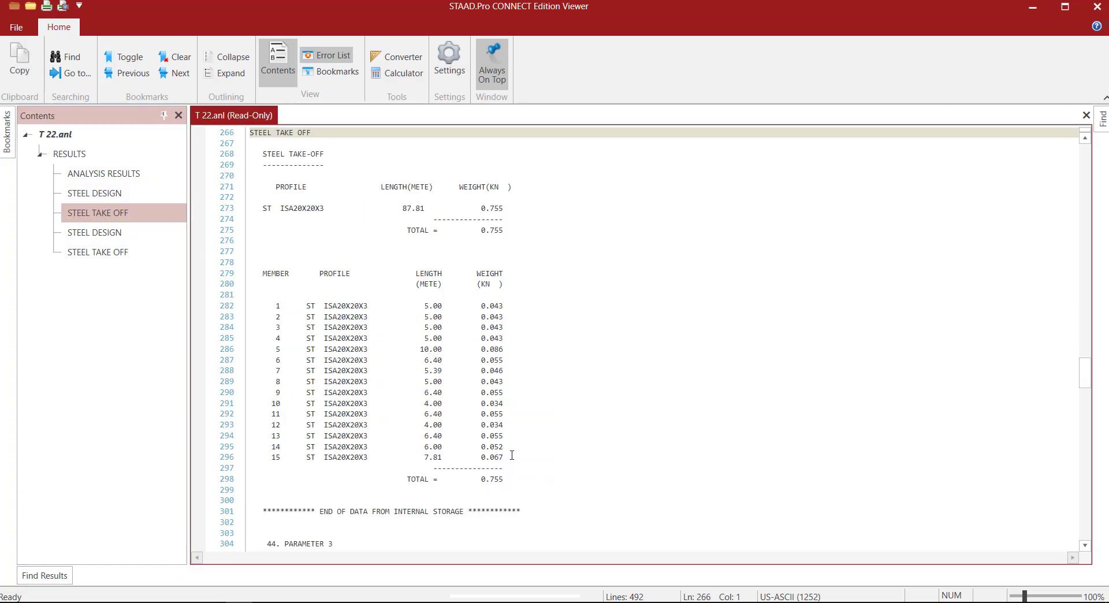
Step: Examine the IS-800 member selection results and the steel take-off of the selected sections, and close the output viewer
{"action": "left_click", "coordinate": [106, 237]}
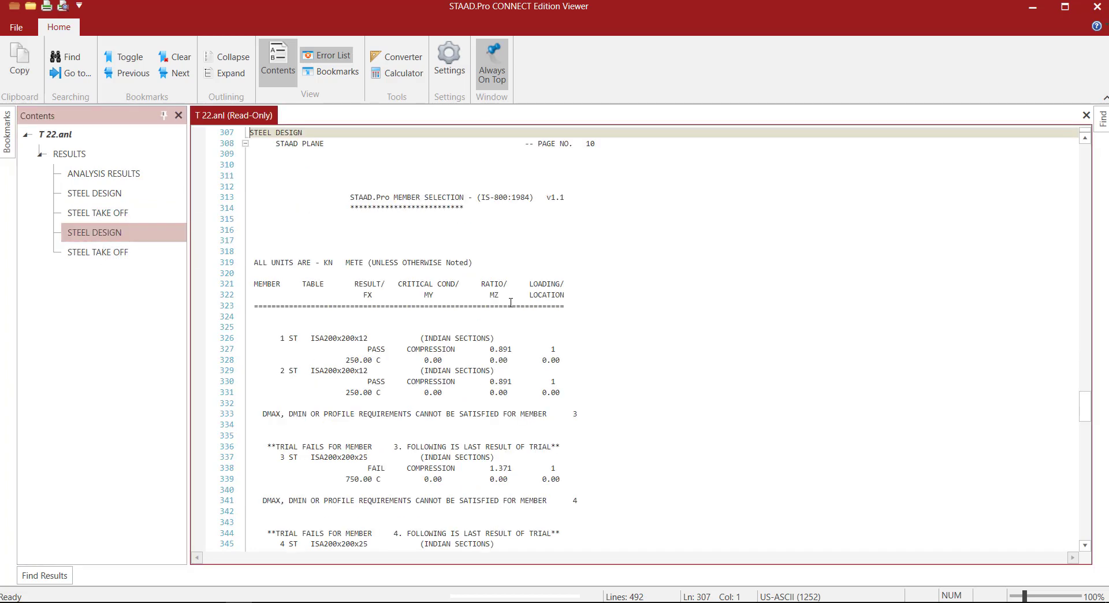
{"action": "scroll", "coordinate": [511, 302], "scroll_direction": "down", "scroll_amount": 9}
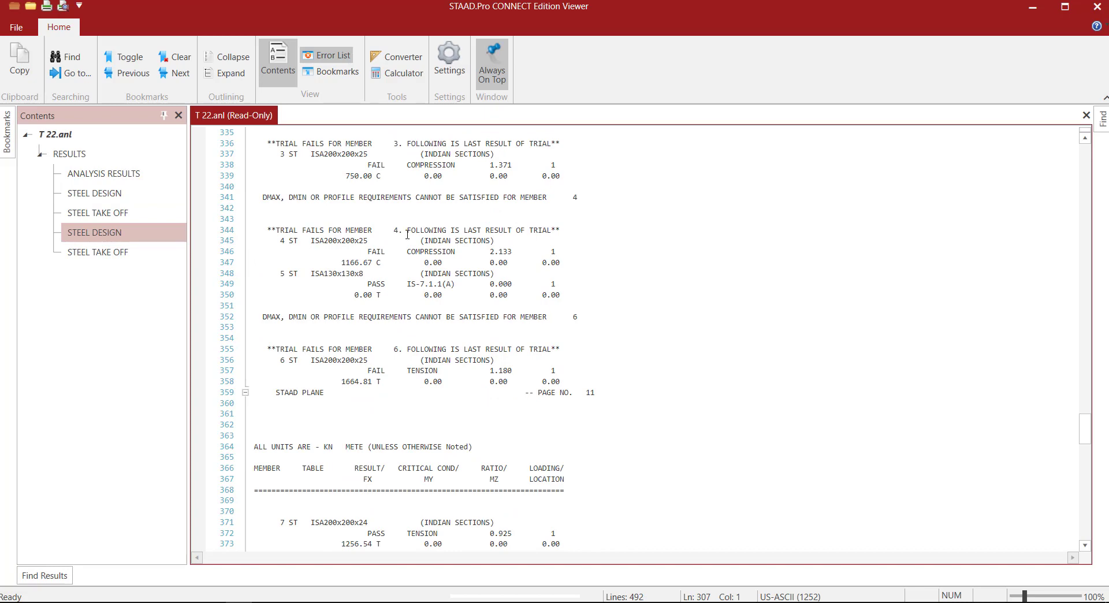
{"action": "scroll", "coordinate": [408, 234], "scroll_direction": "down", "scroll_amount": 5}
{"action": "scroll", "coordinate": [419, 318], "scroll_direction": "down", "scroll_amount": 5}
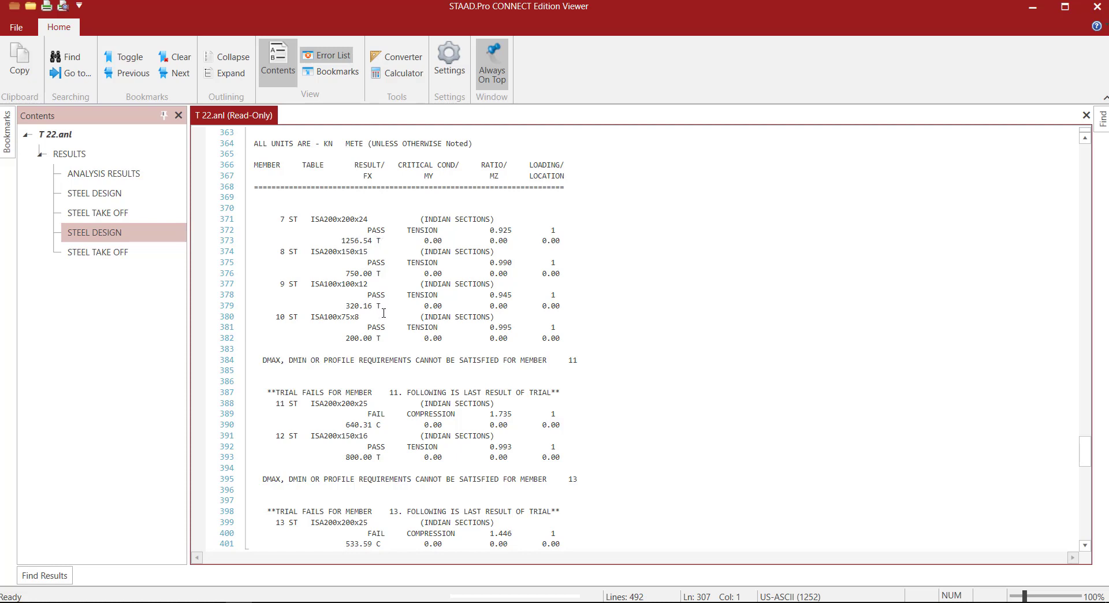
{"action": "left_click", "coordinate": [162, 252]}
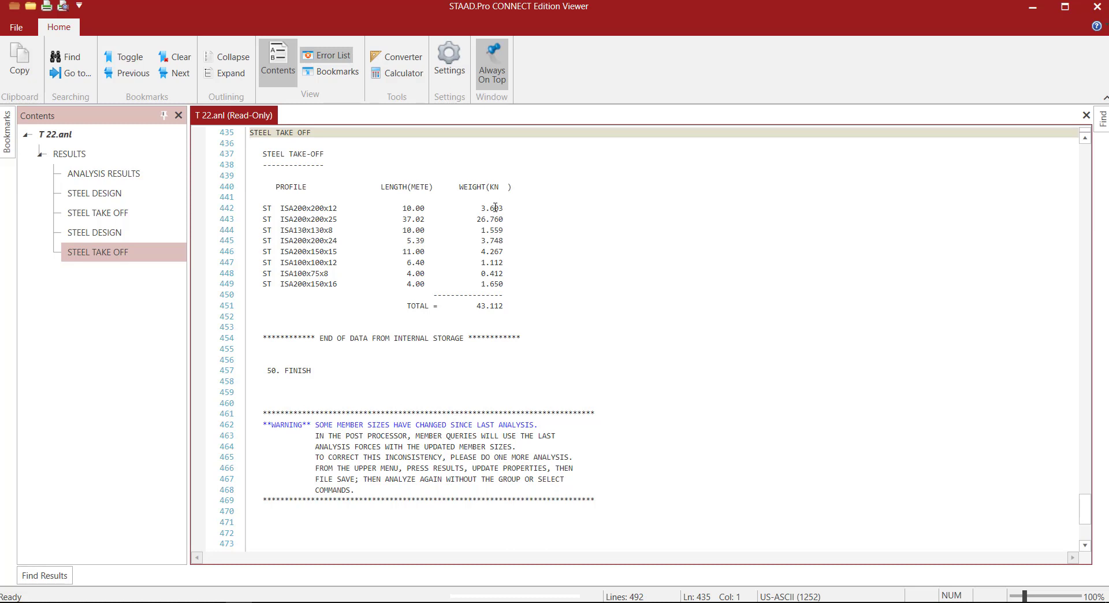
{"action": "left_click", "coordinate": [1094, 8]}
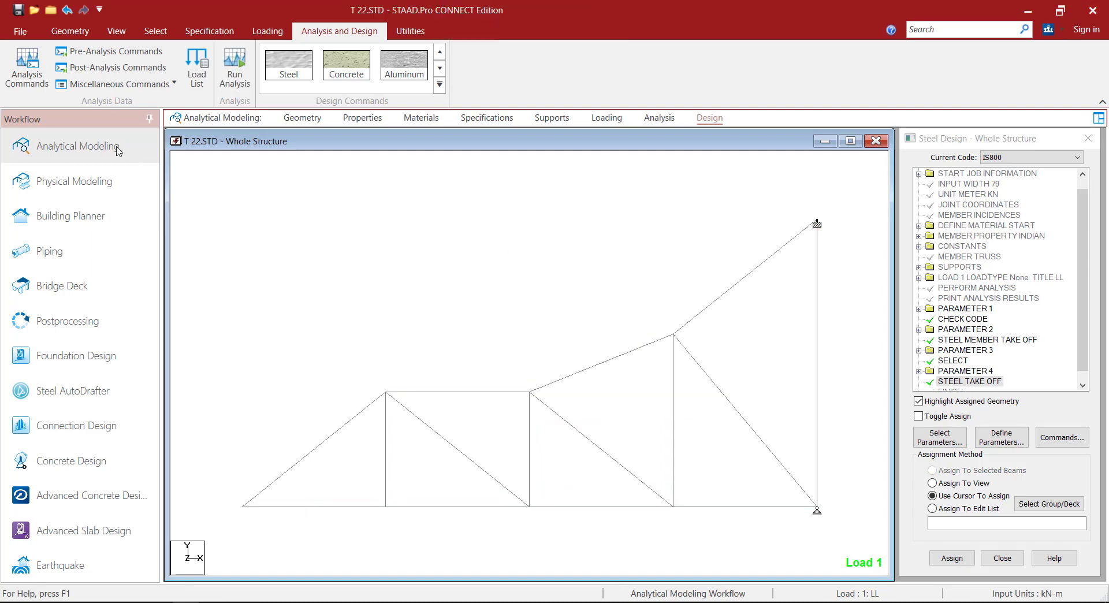
Step: Switch to the Postprocessing workflow with load case 1 LL and hide the displacement diagram in the structure view
{"action": "left_click", "coordinate": [72, 325]}
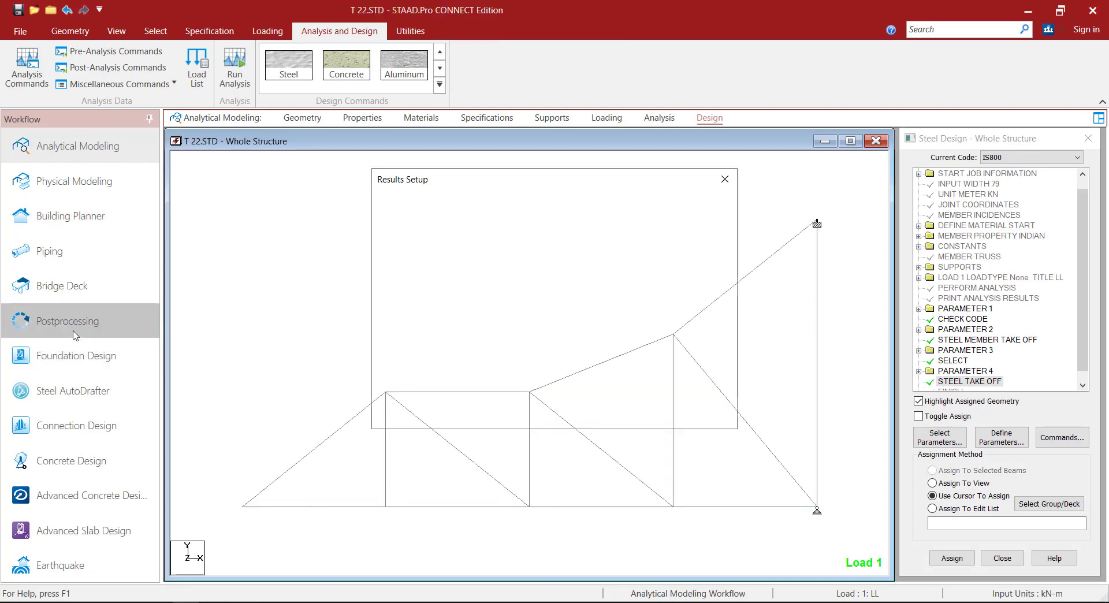
{"action": "left_click", "coordinate": [604, 295]}
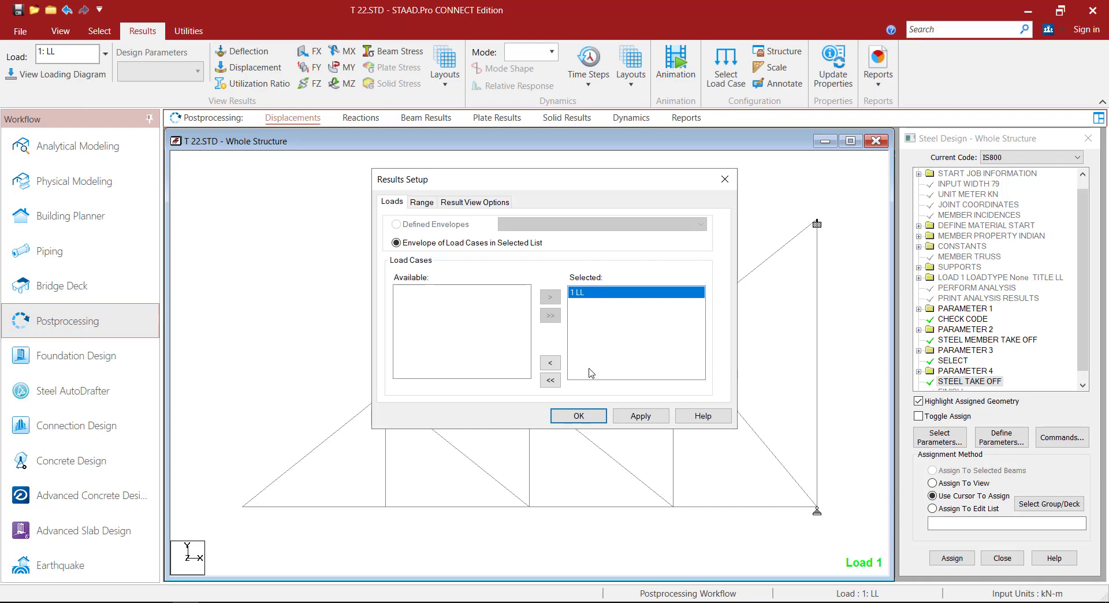
{"action": "left_click", "coordinate": [590, 416]}
{"action": "left_click", "coordinate": [638, 141]}
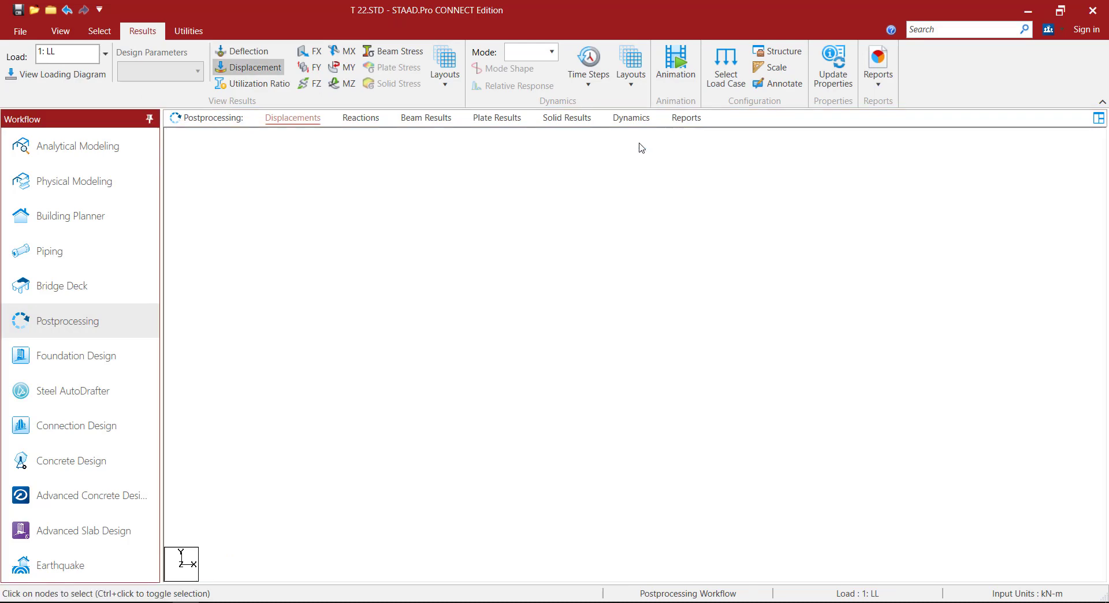
{"action": "left_click", "coordinate": [239, 68]}
{"action": "scroll", "coordinate": [536, 301], "scroll_direction": "down", "scroll_amount": 1}
{"action": "middle_click_drag", "start_coordinate": [628, 326], "coordinate": [576, 316]}
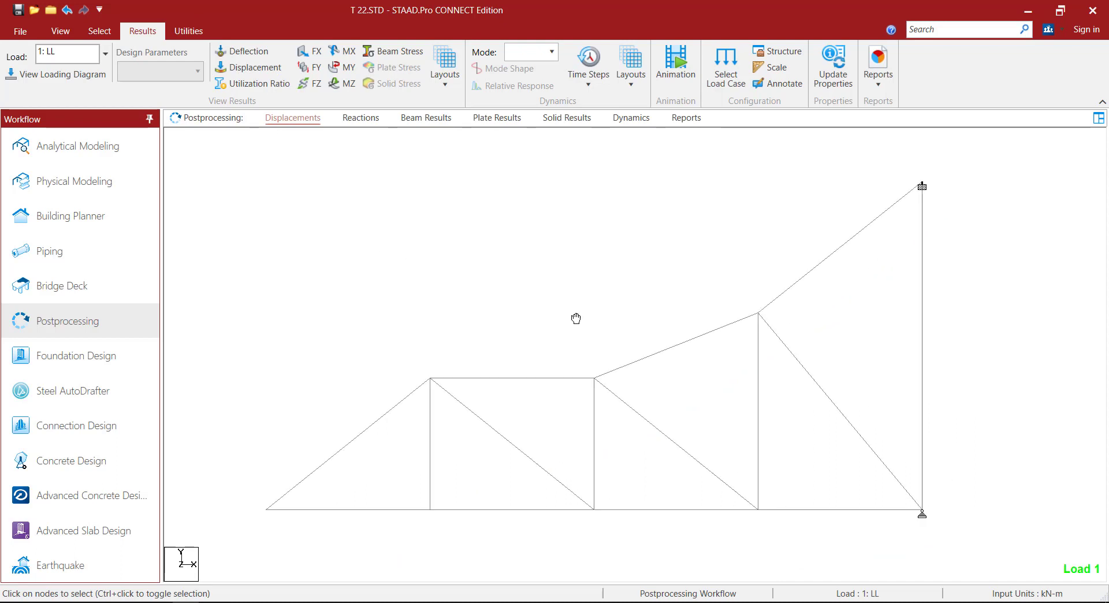
Step: Display the loading diagram of load case 1 LL and set its point force scale to 140 kN per m, applied immediately
{"action": "left_click", "coordinate": [76, 74]}
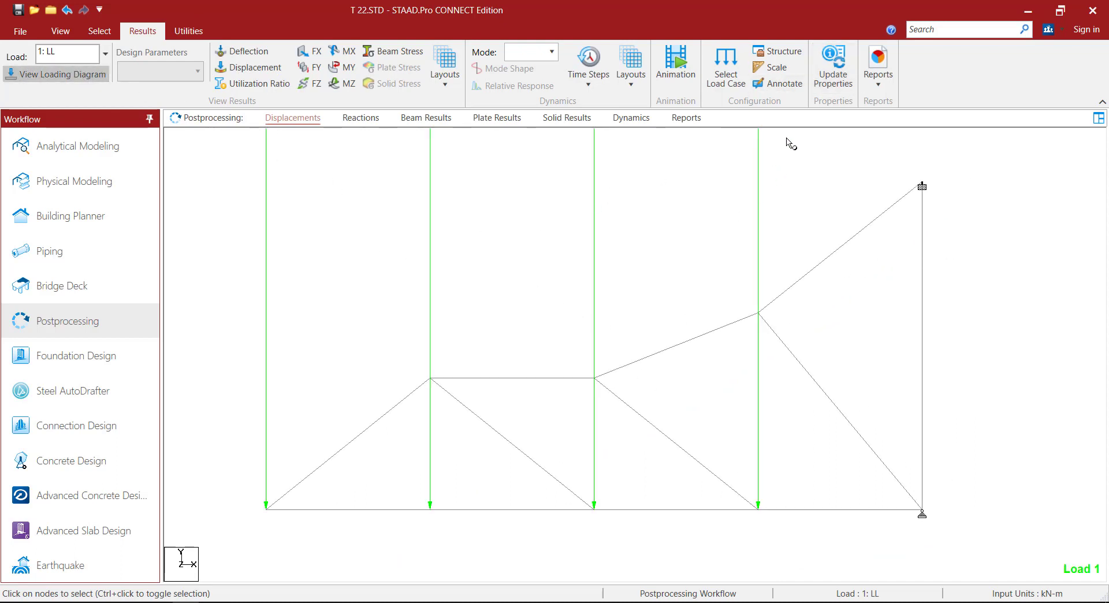
{"action": "left_click", "coordinate": [778, 69]}
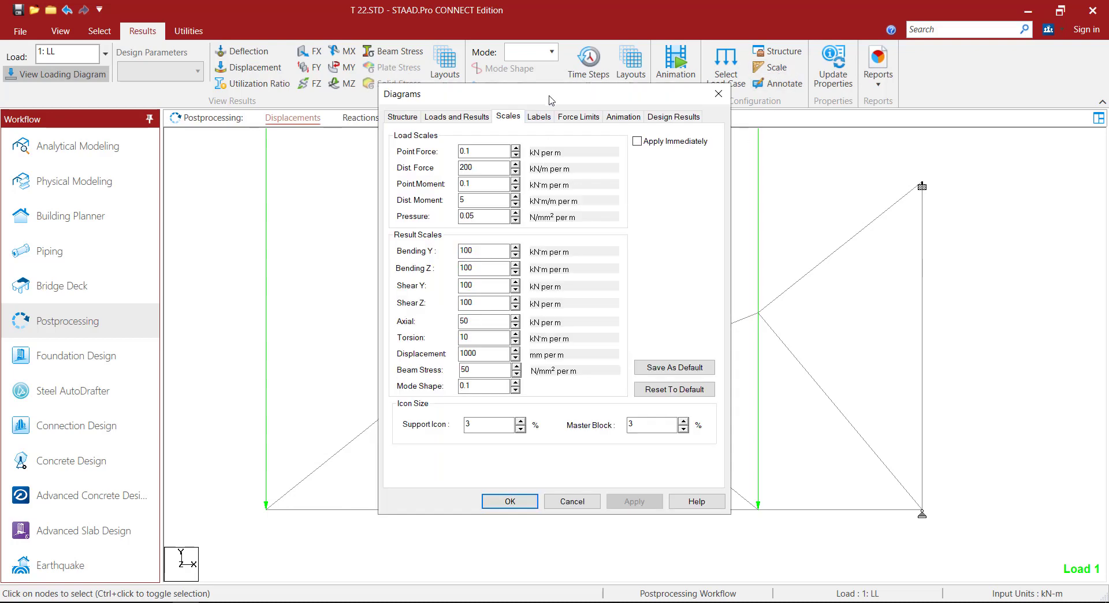
{"action": "left_click_drag", "start_coordinate": [548, 98], "coordinate": [889, 135]}
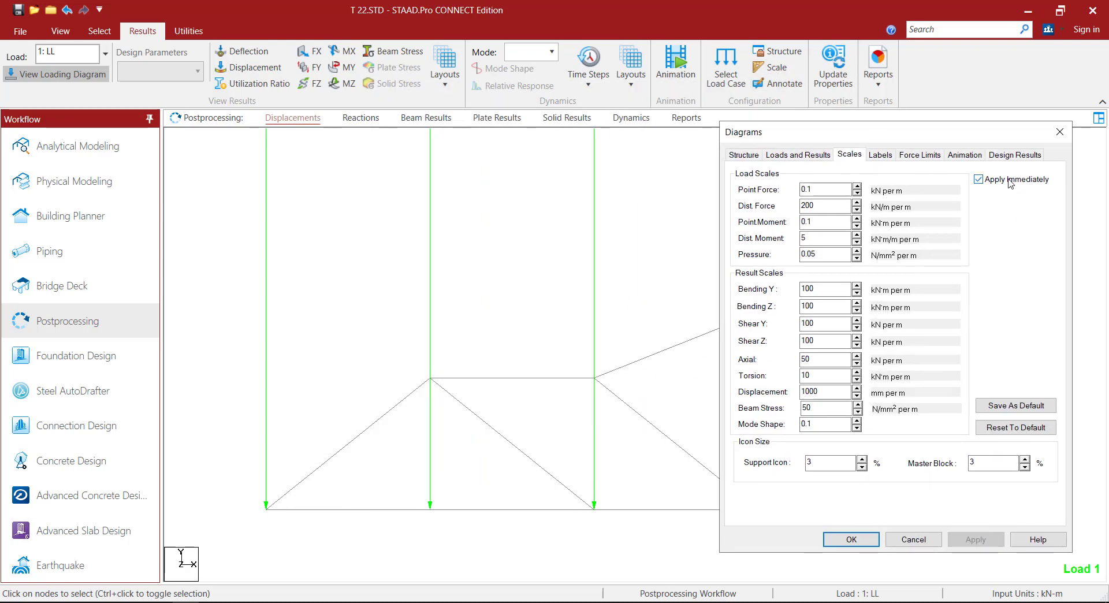
{"action": "left_click", "coordinate": [858, 186]}
{"action": "left_click", "coordinate": [858, 186]}
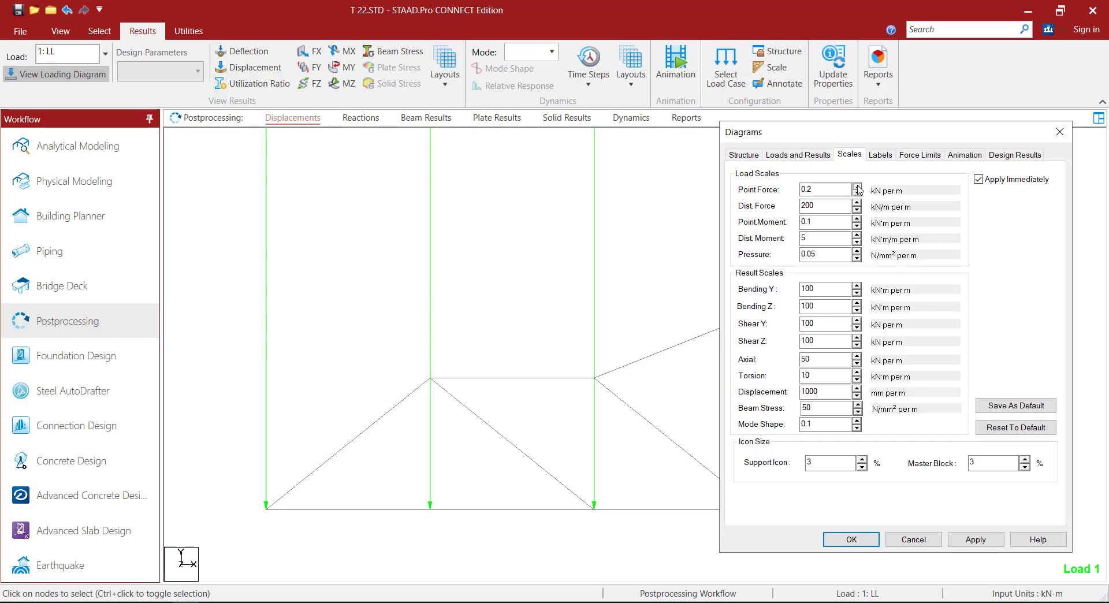
{"action": "left_click", "coordinate": [858, 187]}
{"action": "left_click", "coordinate": [858, 186]}
{"action": "left_click", "coordinate": [858, 186]}
{"action": "left_click", "coordinate": [858, 187]}
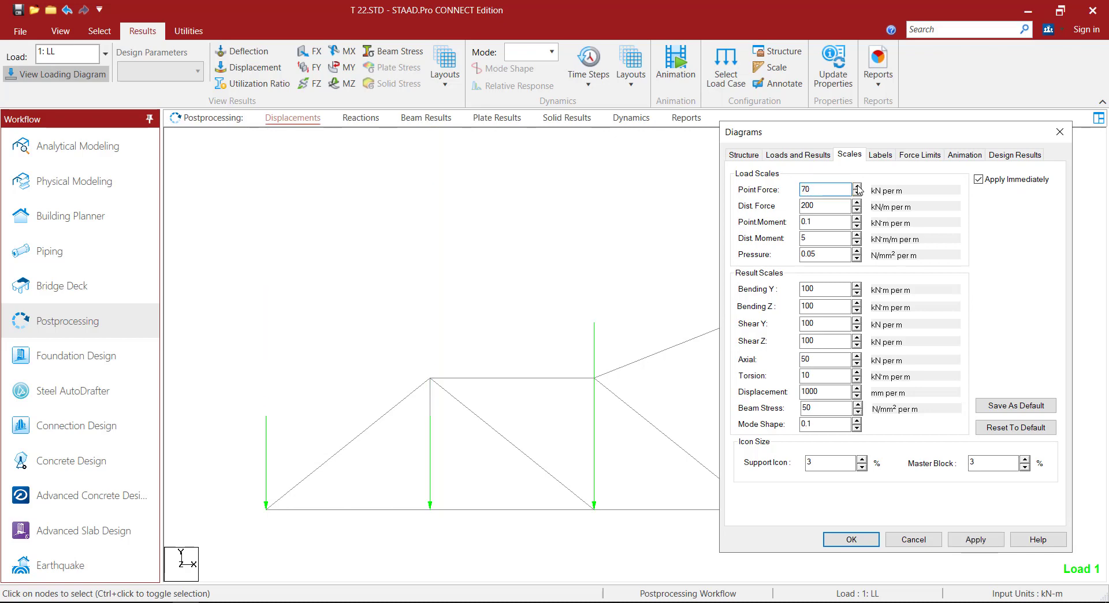
{"action": "left_click", "coordinate": [857, 187]}
Step: Show the load values as labels on the loading diagram and accept the diagram settings
{"action": "left_click", "coordinate": [882, 156]}
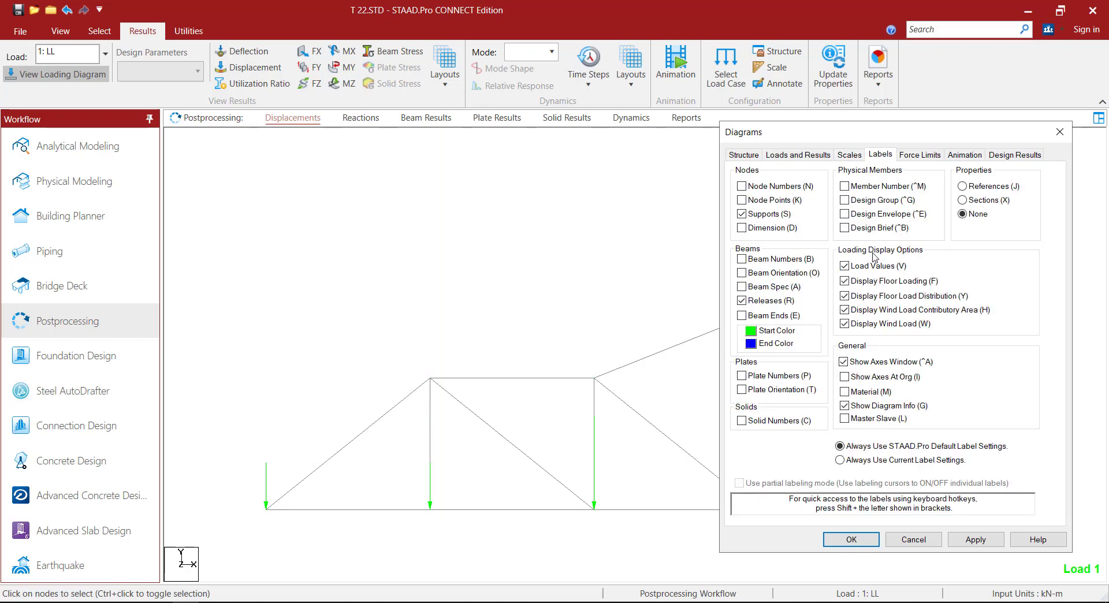
{"action": "left_click", "coordinate": [987, 545]}
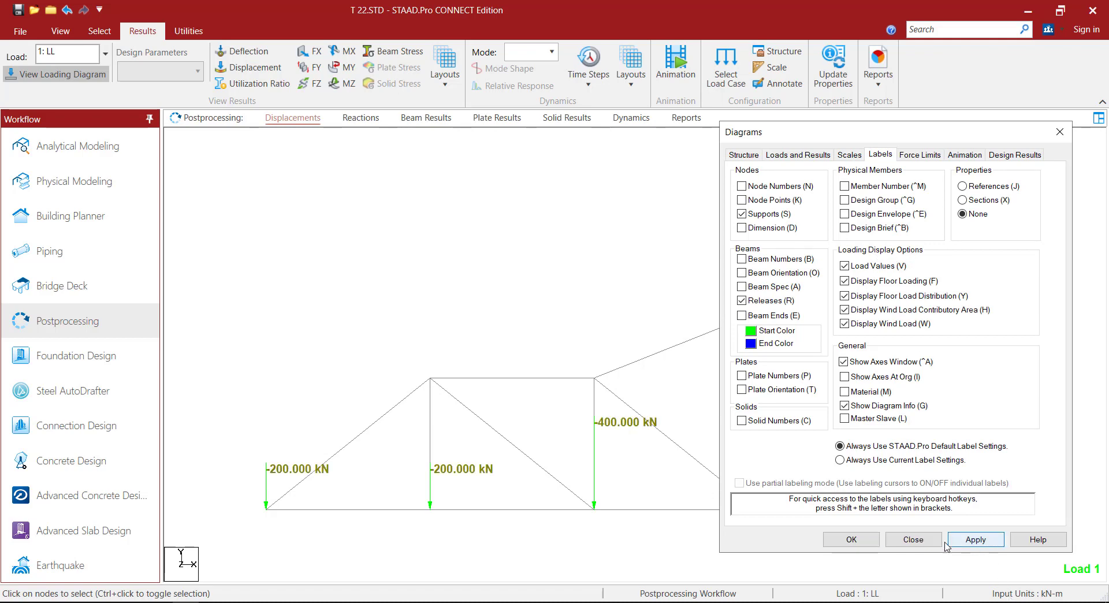
{"action": "left_click", "coordinate": [854, 540]}
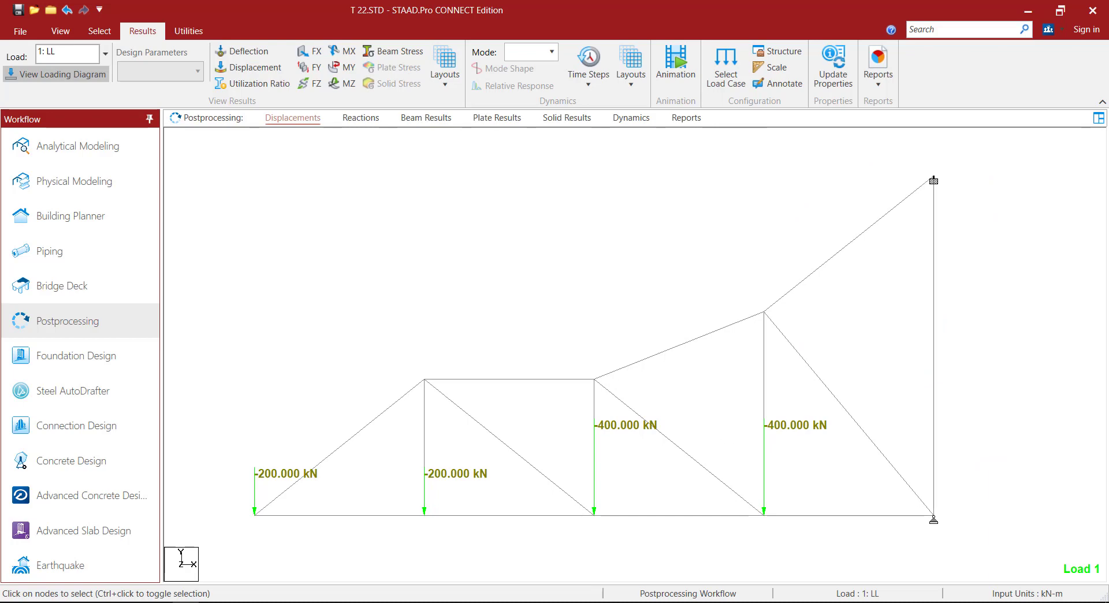
Step: Display the node-to-node distance of each of the four bottom chord panels, from the free end to the lower support
{"action": "left_click", "coordinate": [183, 32]}
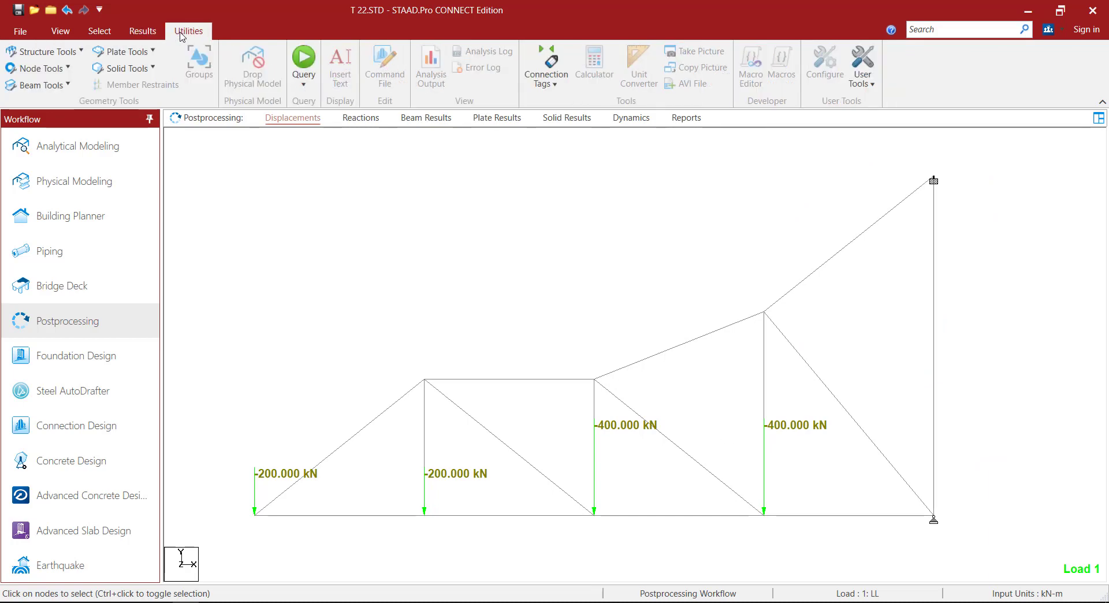
{"action": "left_click", "coordinate": [61, 69]}
{"action": "left_click", "coordinate": [85, 147]}
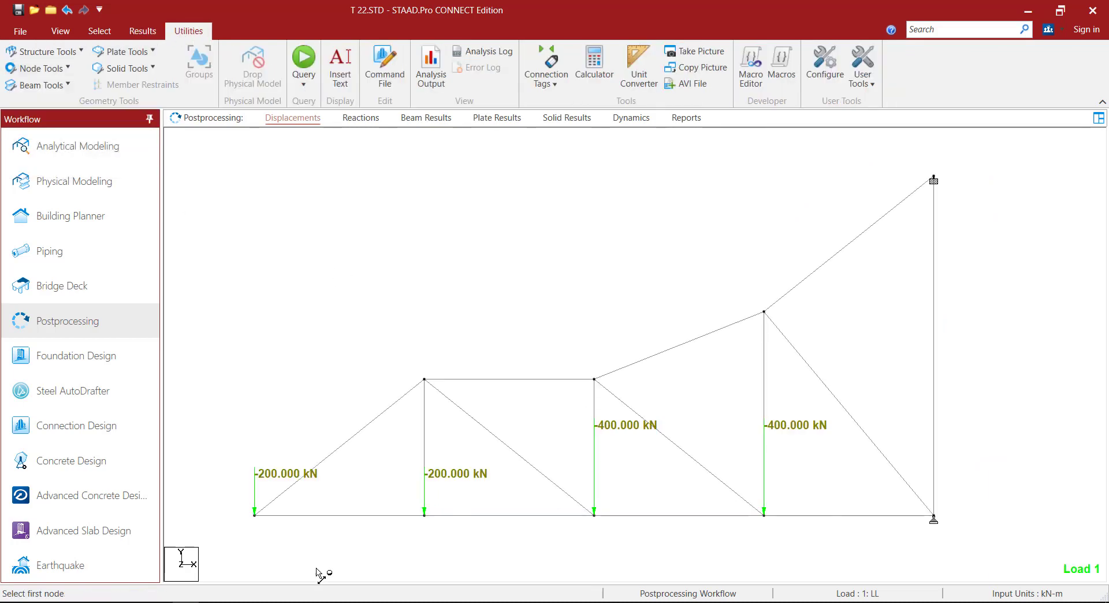
{"action": "left_click", "coordinate": [256, 516]}
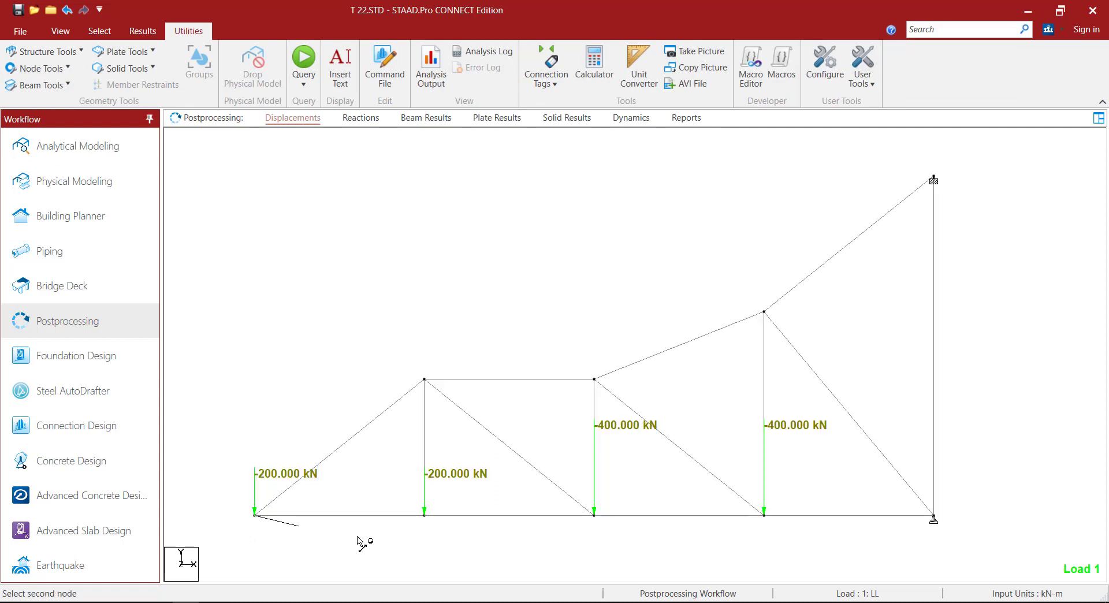
{"action": "left_click", "coordinate": [425, 516]}
{"action": "left_click", "coordinate": [595, 517]}
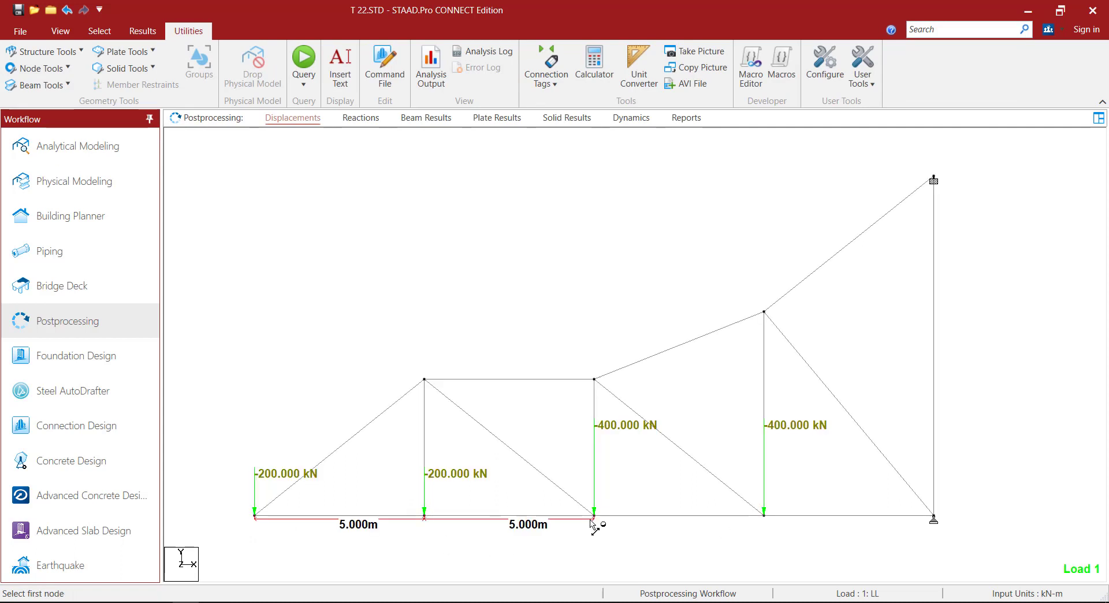
{"action": "left_click", "coordinate": [594, 516]}
{"action": "left_click", "coordinate": [764, 515]}
{"action": "left_click", "coordinate": [764, 515]}
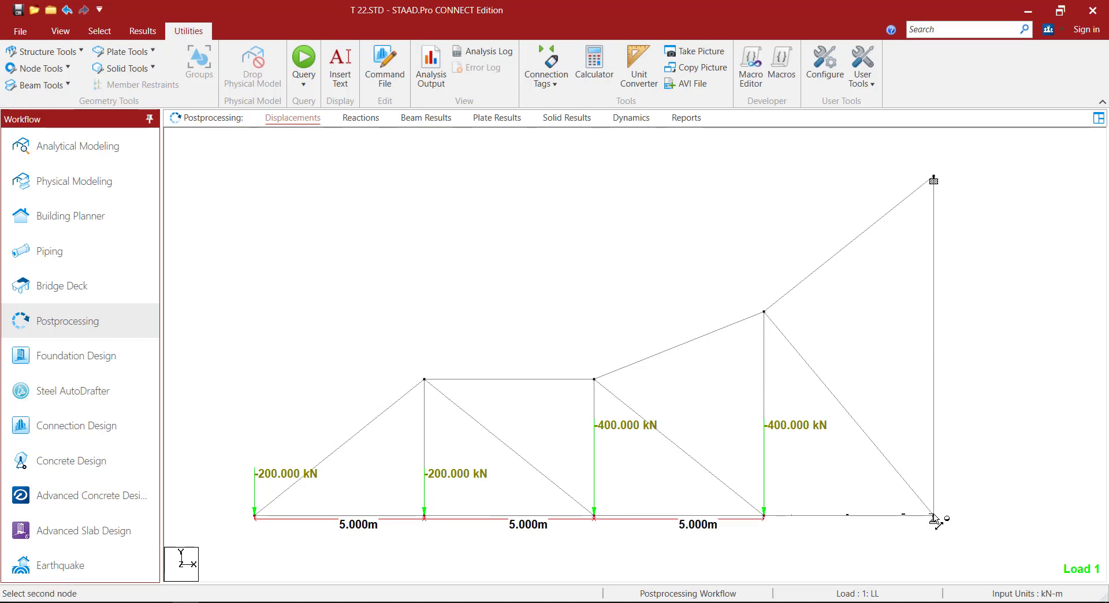
{"action": "left_click", "coordinate": [934, 516]}
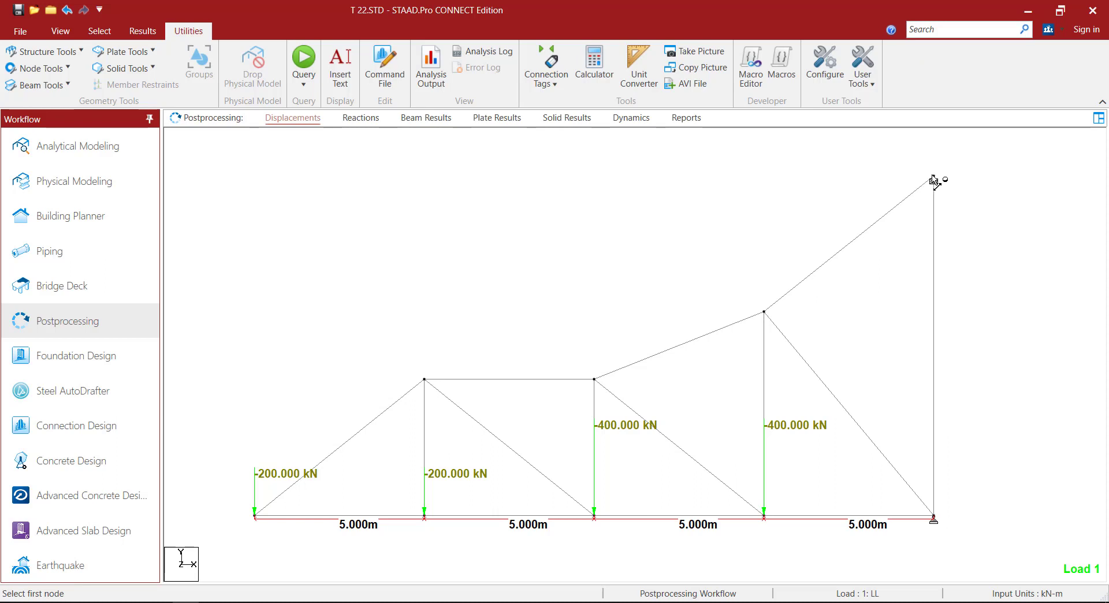
Step: Display the node-to-node distances of the four vertical members, from the support line back to the vertical nearest the free end
{"action": "left_click", "coordinate": [934, 517]}
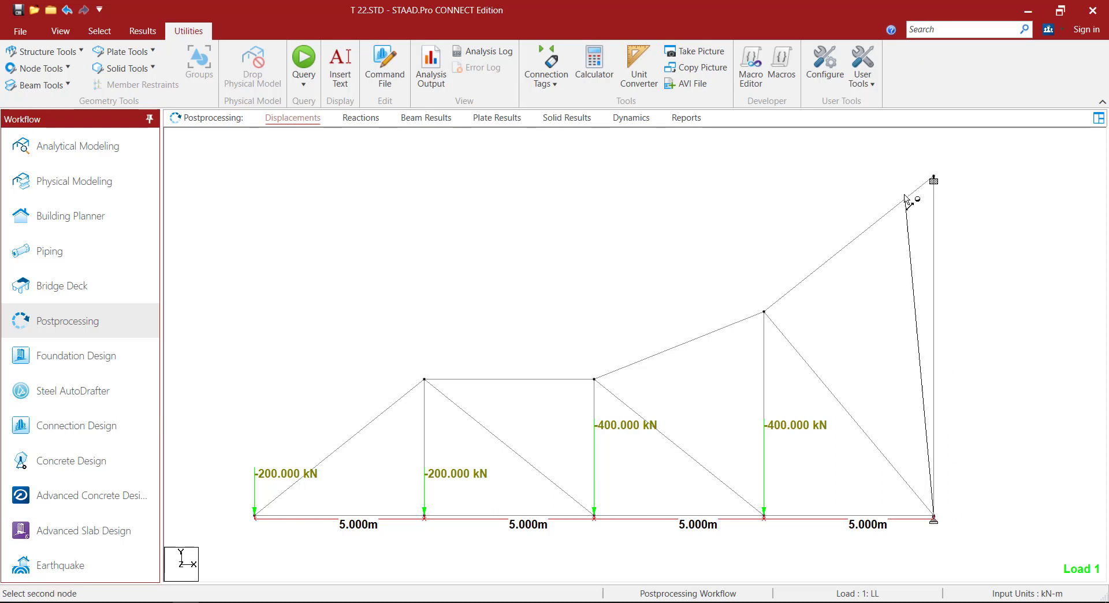
{"action": "left_click", "coordinate": [935, 178]}
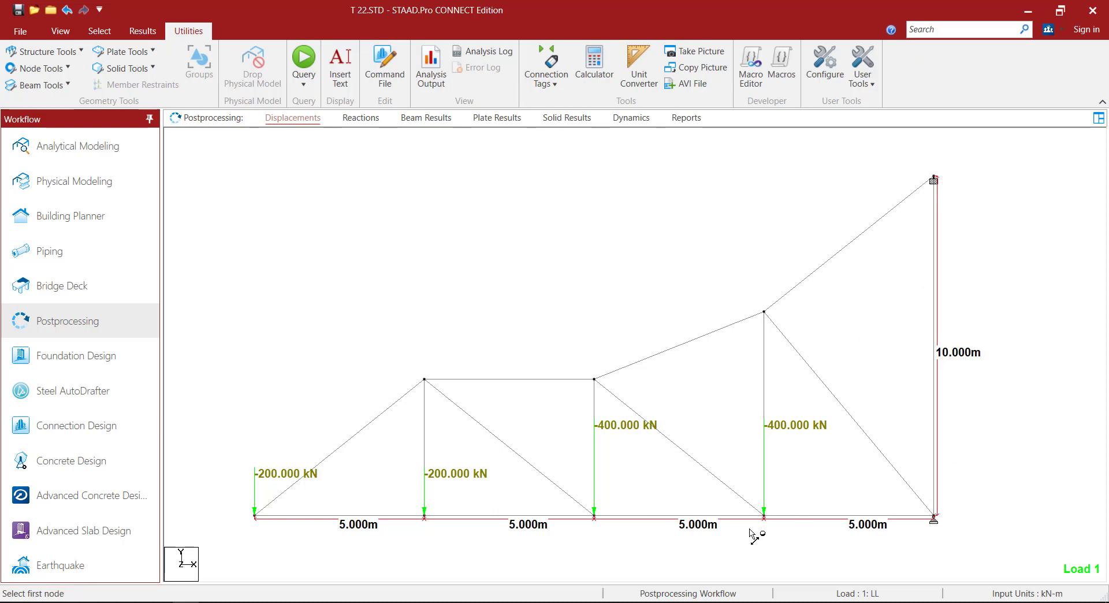
{"action": "left_click", "coordinate": [764, 312]}
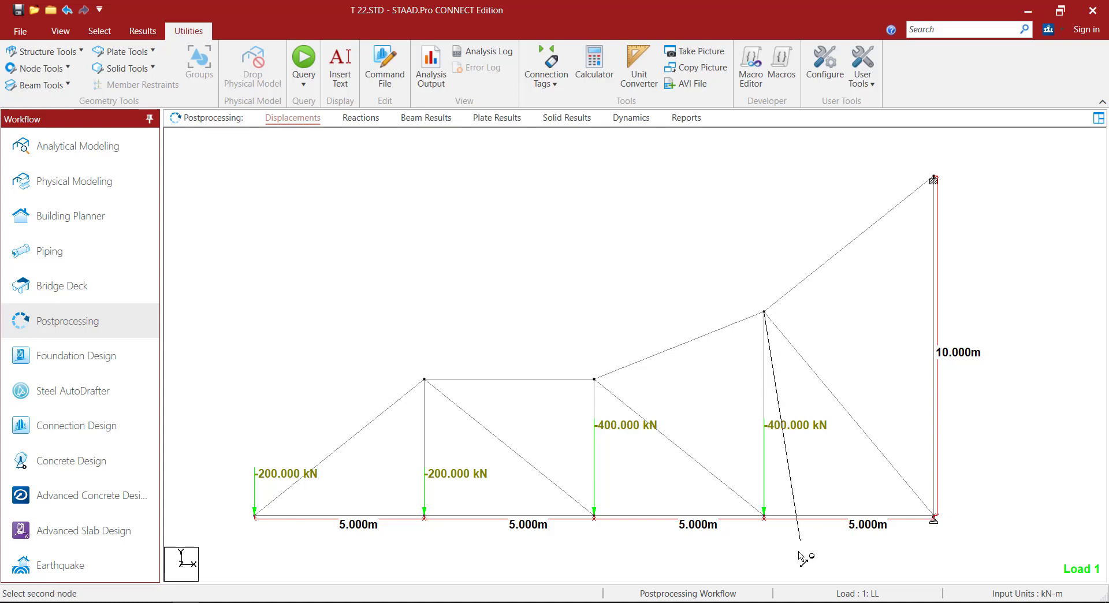
{"action": "left_click", "coordinate": [764, 516]}
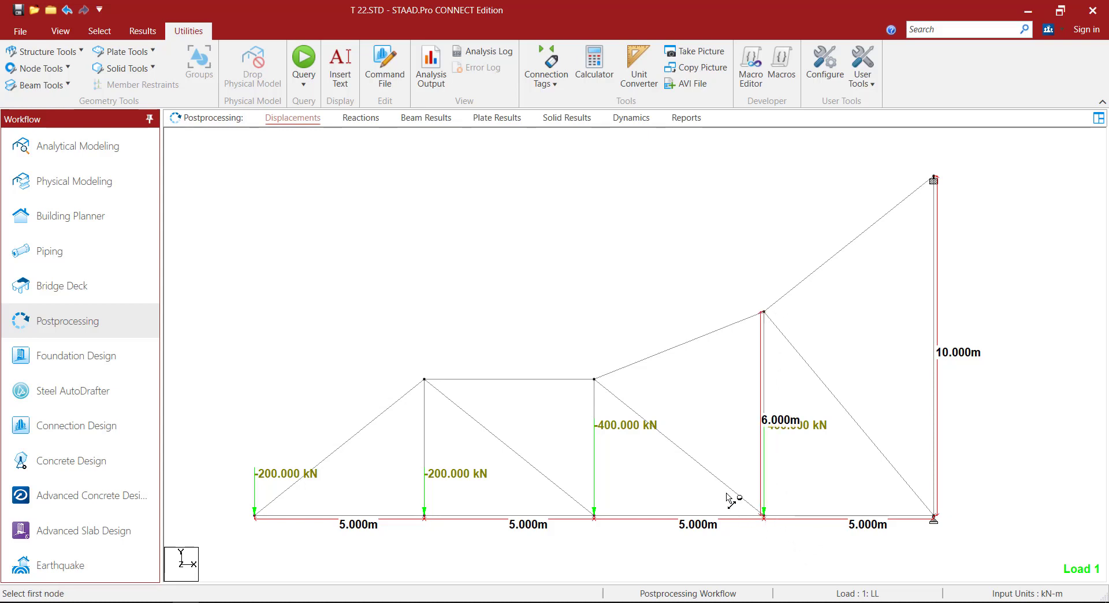
{"action": "left_click", "coordinate": [596, 381]}
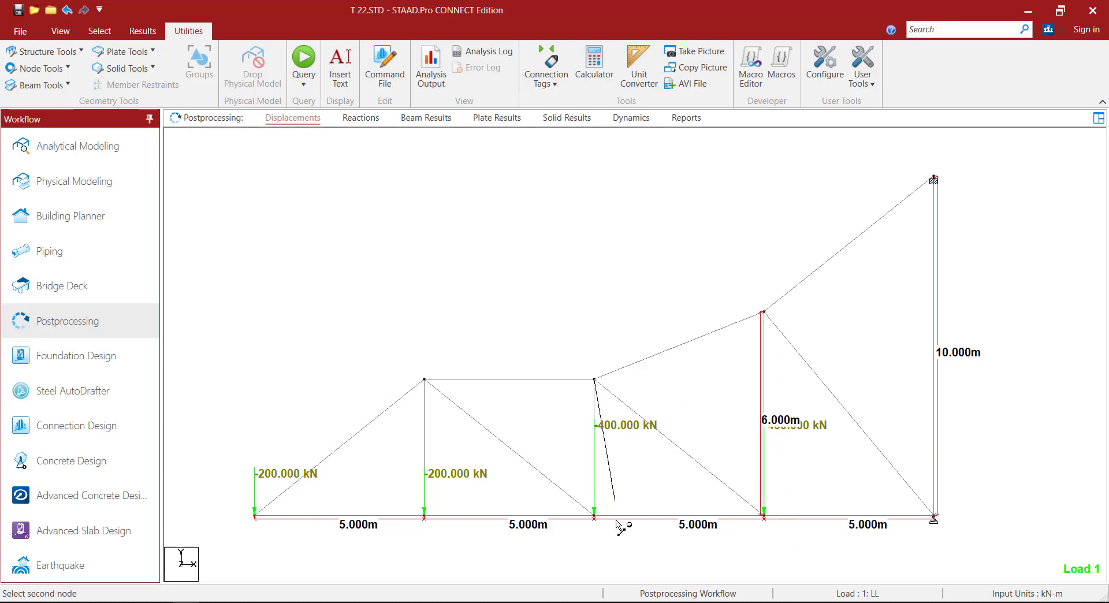
{"action": "left_click", "coordinate": [595, 515]}
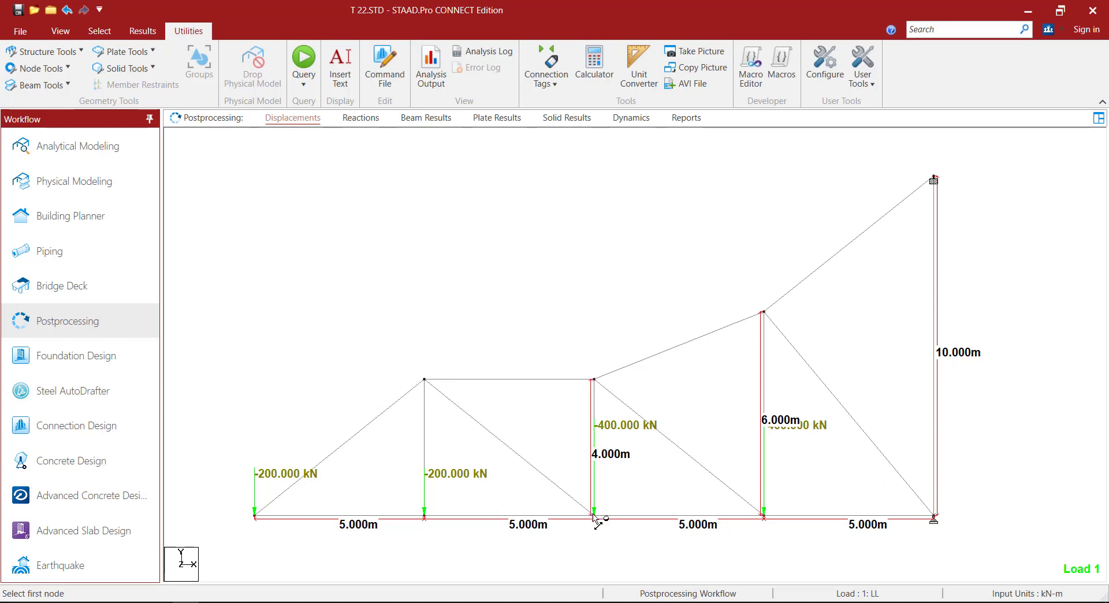
{"action": "left_click", "coordinate": [426, 381]}
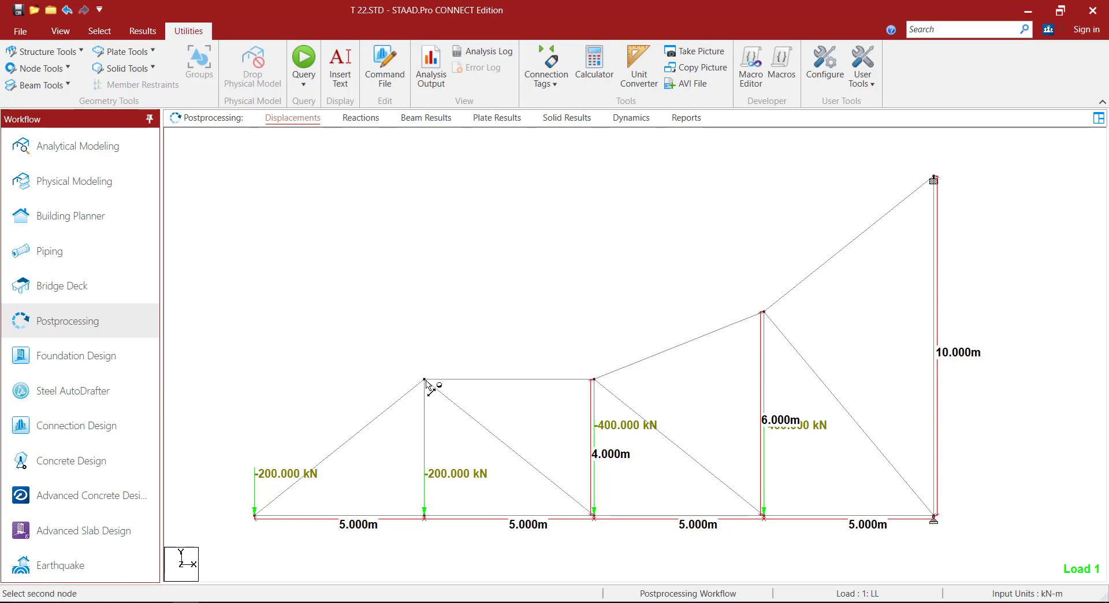
{"action": "left_click", "coordinate": [425, 516]}
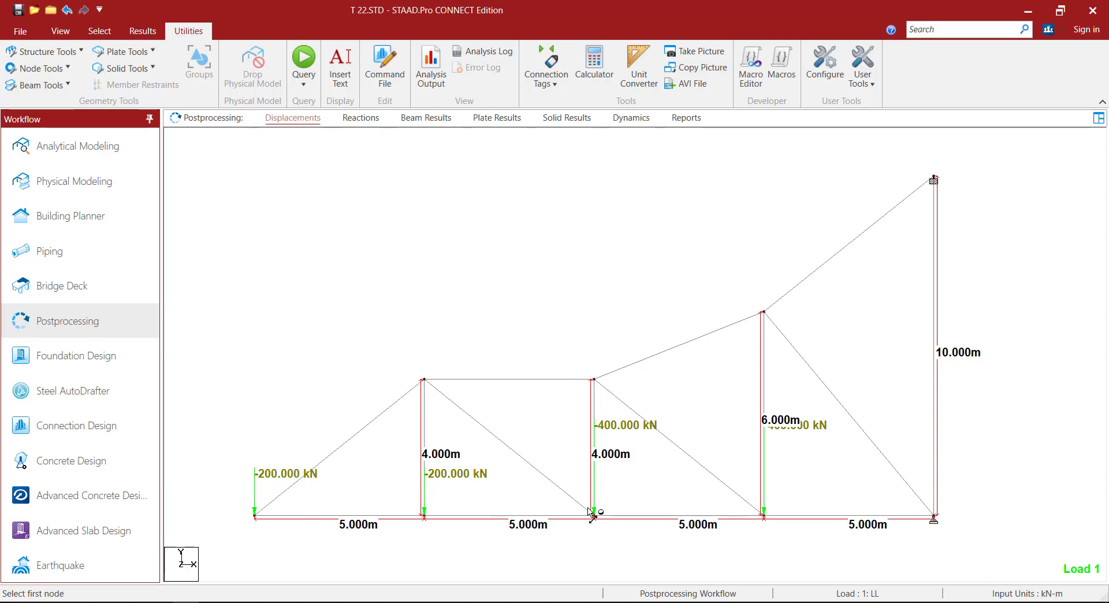
Step: Take a picture of the dimensioned truss with its loads, using the ID LD and the caption Load Diagram
{"action": "scroll", "coordinate": [595, 516], "scroll_direction": "up", "scroll_amount": 1}
{"action": "right_click", "coordinate": [464, 223]}
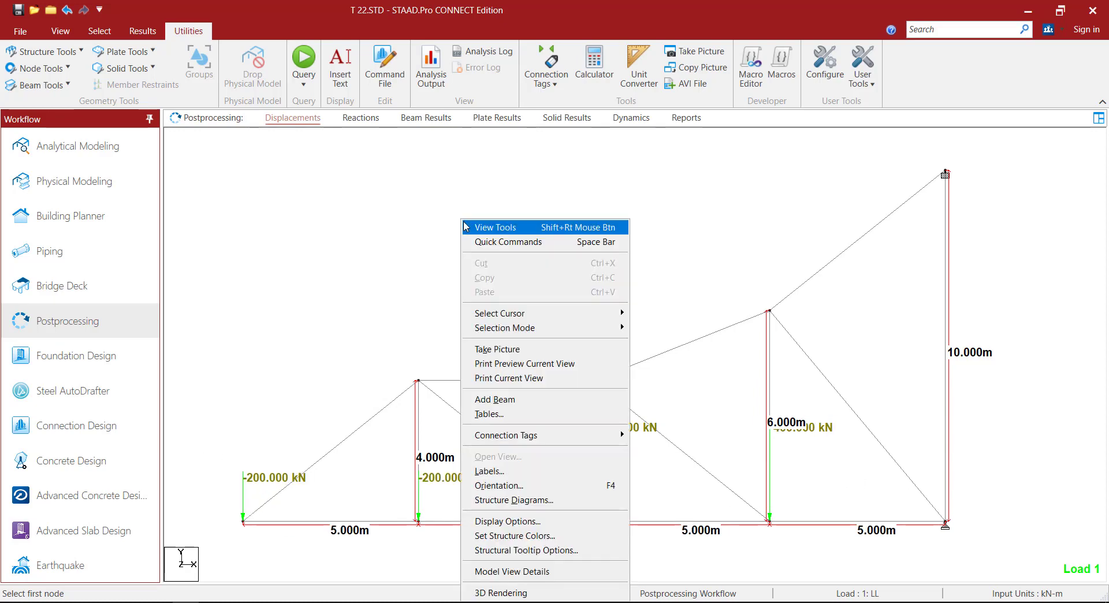
{"action": "left_click", "coordinate": [497, 349]}
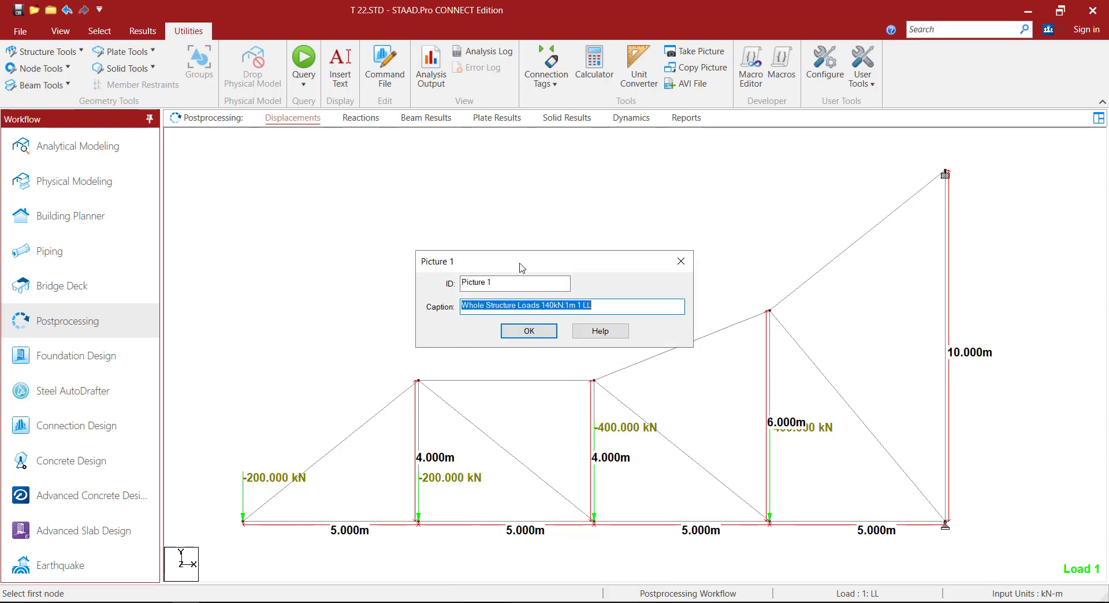
{"action": "left_click", "coordinate": [494, 281]}
{"action": "left_click_drag", "start_coordinate": [494, 277], "coordinate": [366, 310]}
{"action": "type", "text": "LD"}
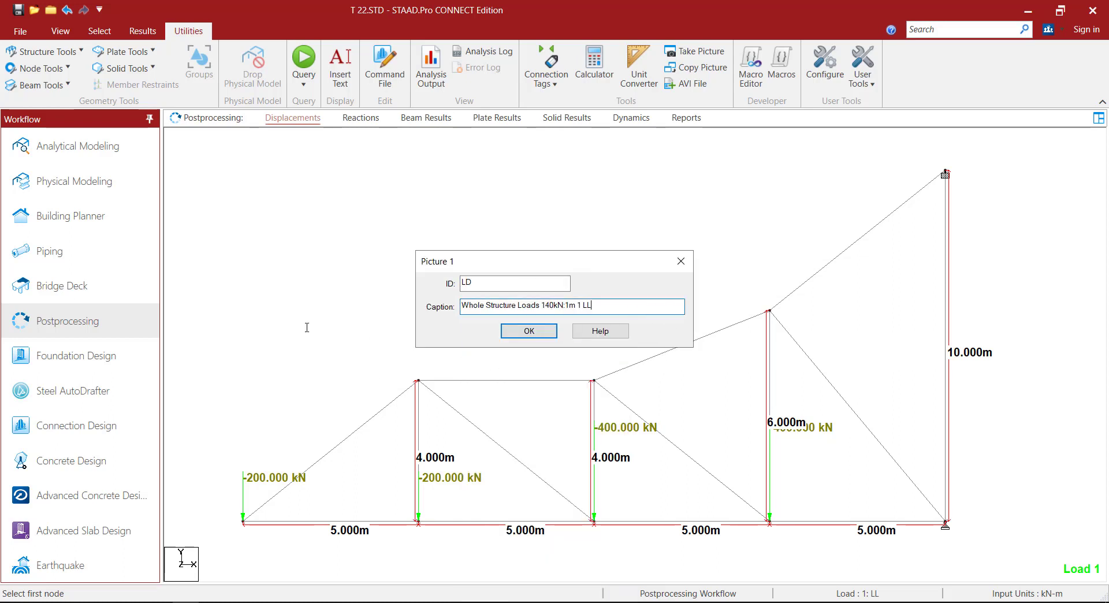
{"action": "key", "text": "Tab"}
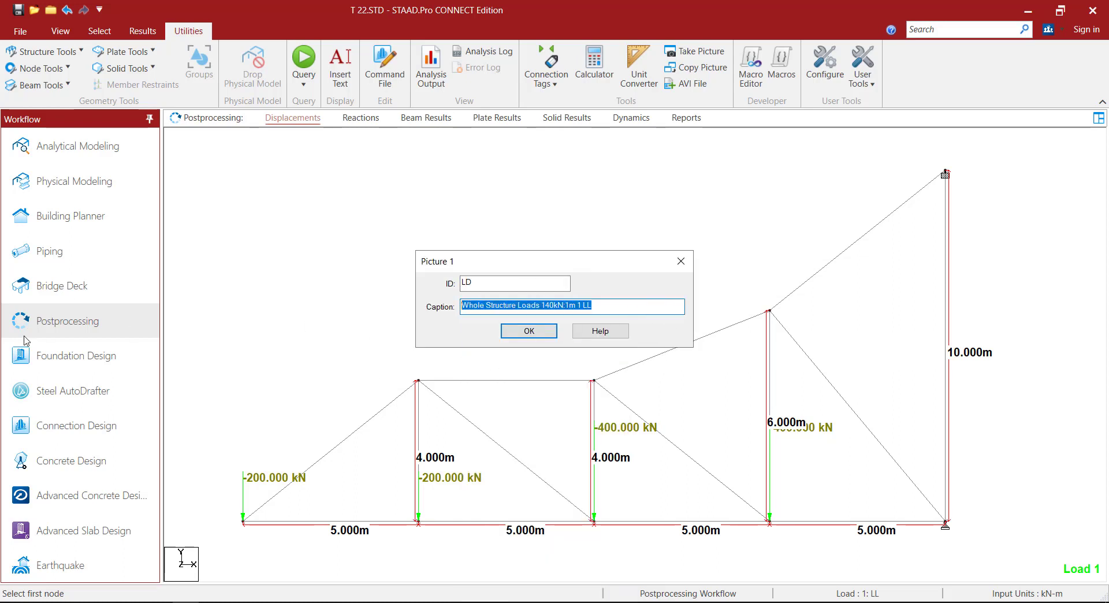
{"action": "type", "text": "Load Diagram"}
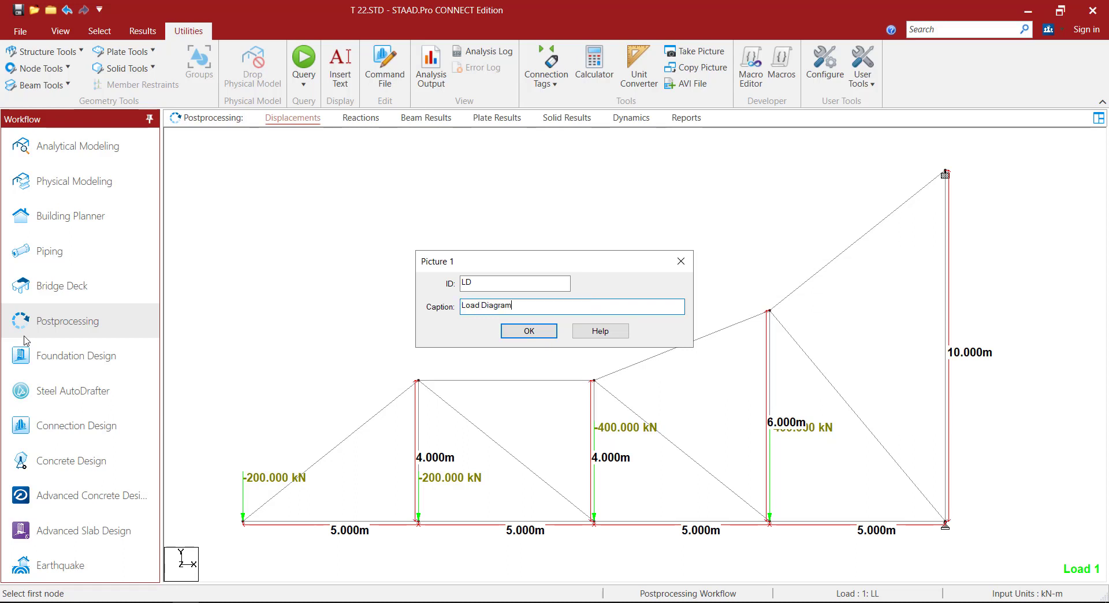
{"action": "left_click", "coordinate": [528, 329]}
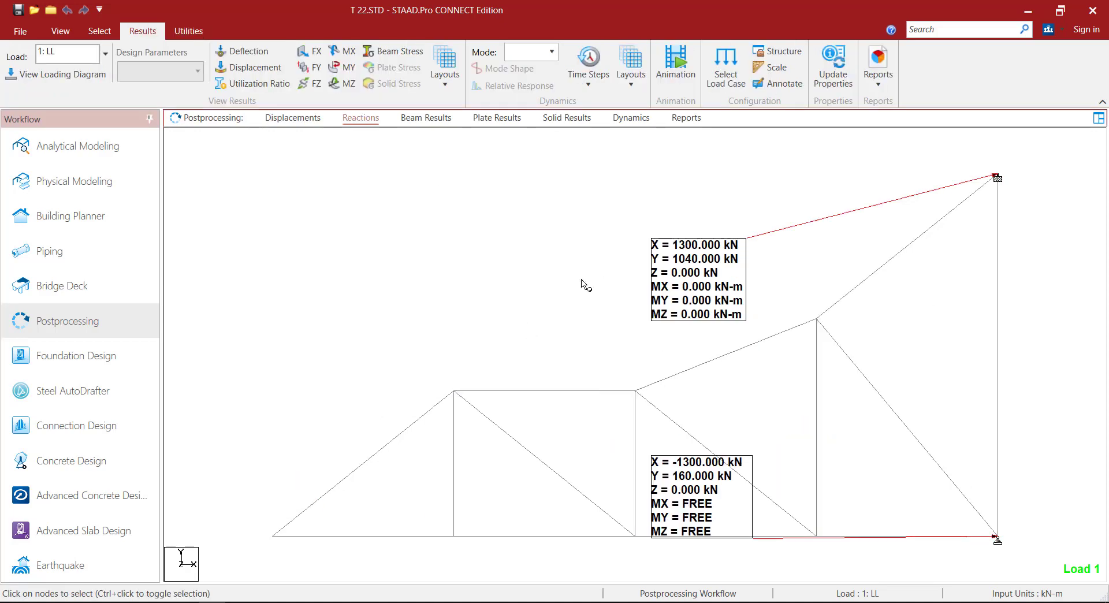
Step: Annotate the support reactions for Global X, Global Y and Global rZ only, with lines shown and both scales at 250
{"action": "left_click", "coordinate": [775, 86]}
{"action": "left_click", "coordinate": [579, 200]}
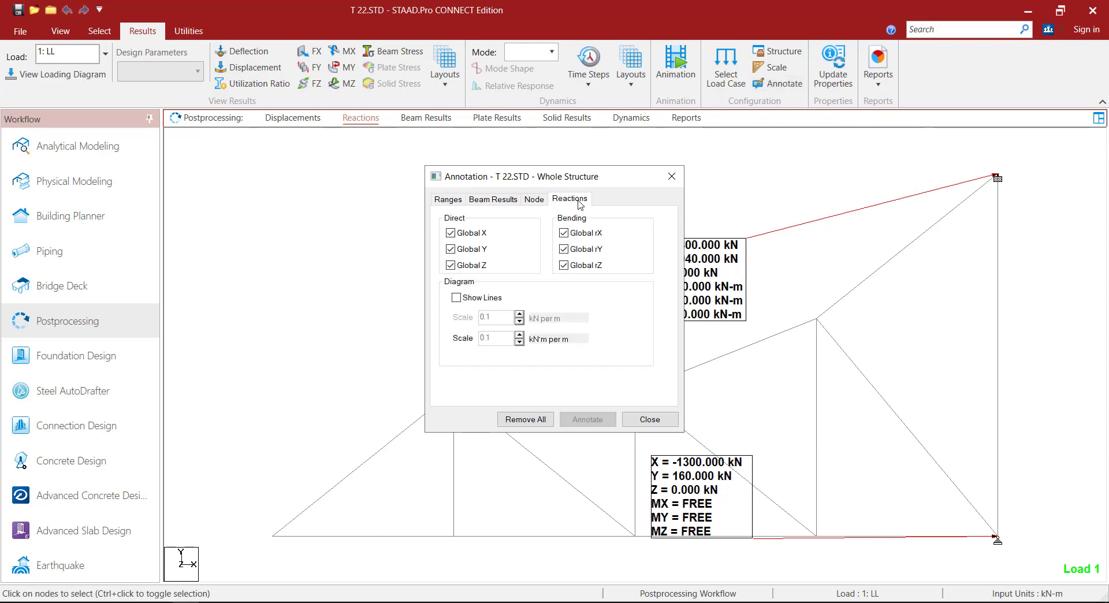
{"action": "left_click", "coordinate": [480, 267]}
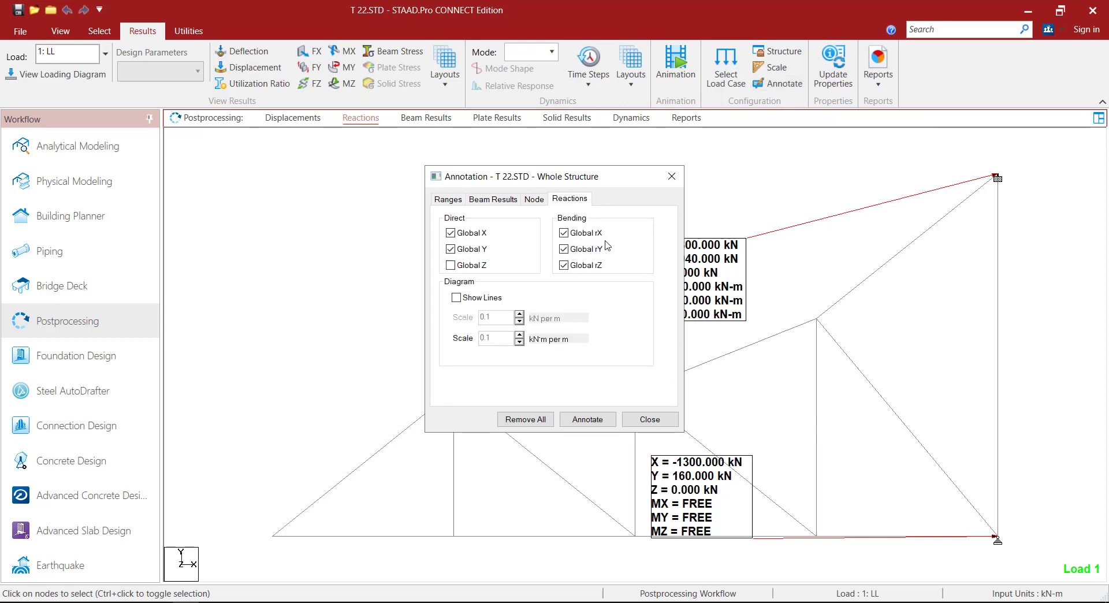
{"action": "left_click", "coordinate": [579, 233]}
{"action": "left_click", "coordinate": [482, 299]}
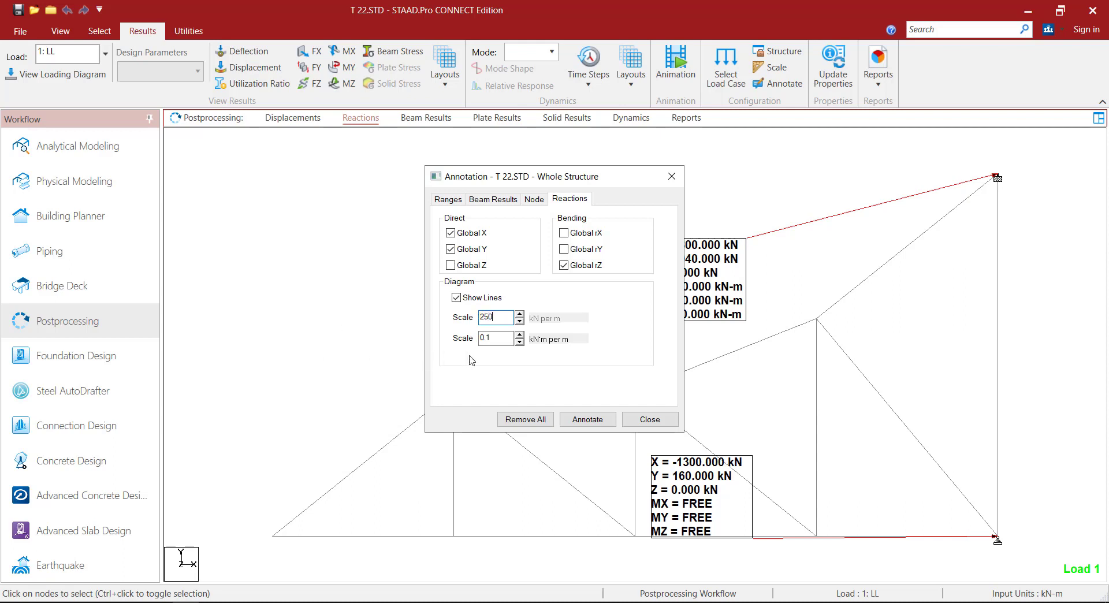
{"action": "type", "text": "0"}
{"action": "key", "text": "Tab"}
{"action": "type", "text": "250"}
{"action": "left_click", "coordinate": [589, 421]}
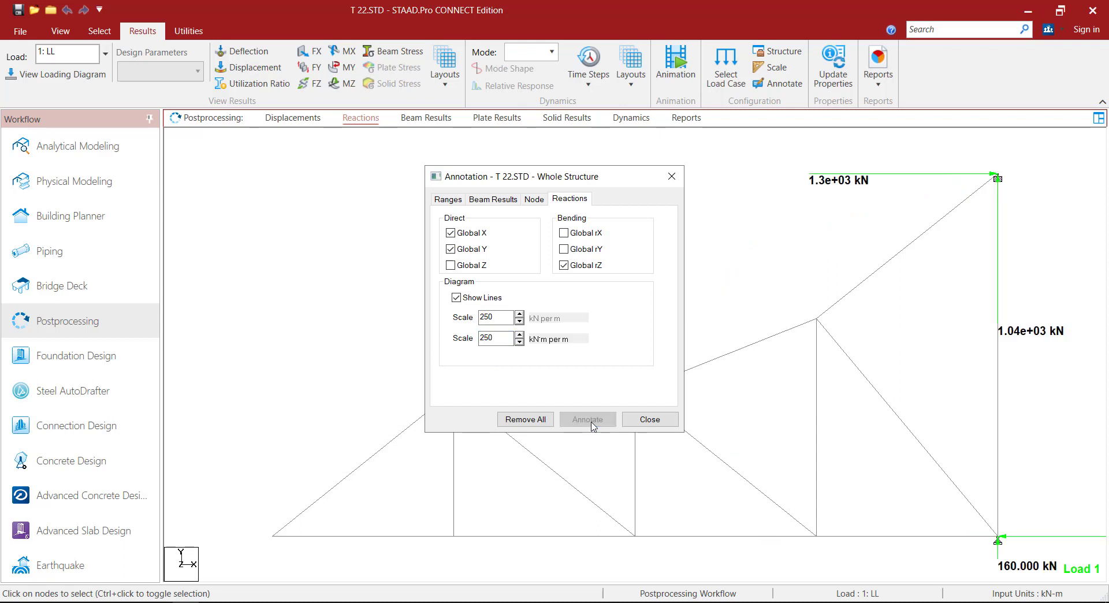
Step: Set both reaction diagram scales to 300, reapply the annotation and close the annotation settings
{"action": "double_click", "coordinate": [503, 319]}
{"action": "type", "text": "300"}
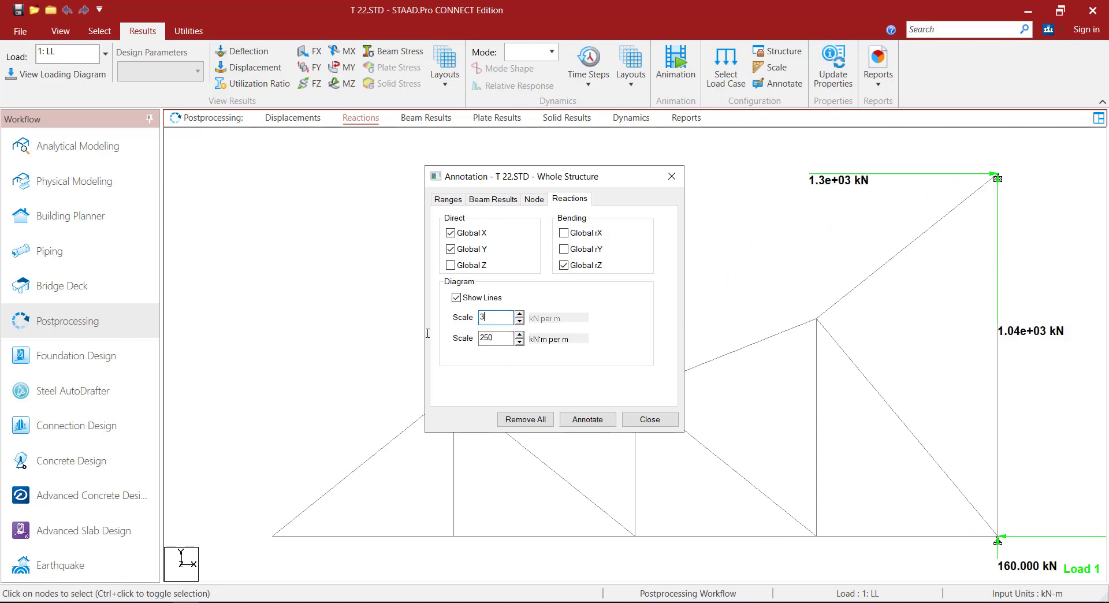
{"action": "left_click", "coordinate": [503, 339]}
{"action": "double_click", "coordinate": [503, 341]}
{"action": "type", "text": "300"}
{"action": "left_click", "coordinate": [598, 424]}
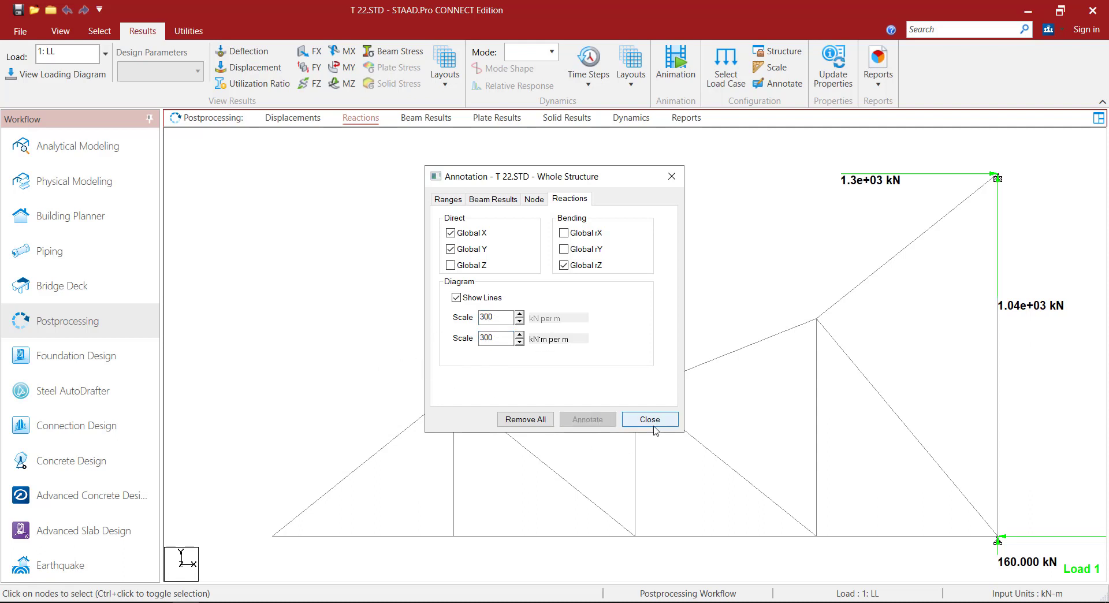
{"action": "left_click", "coordinate": [656, 427]}
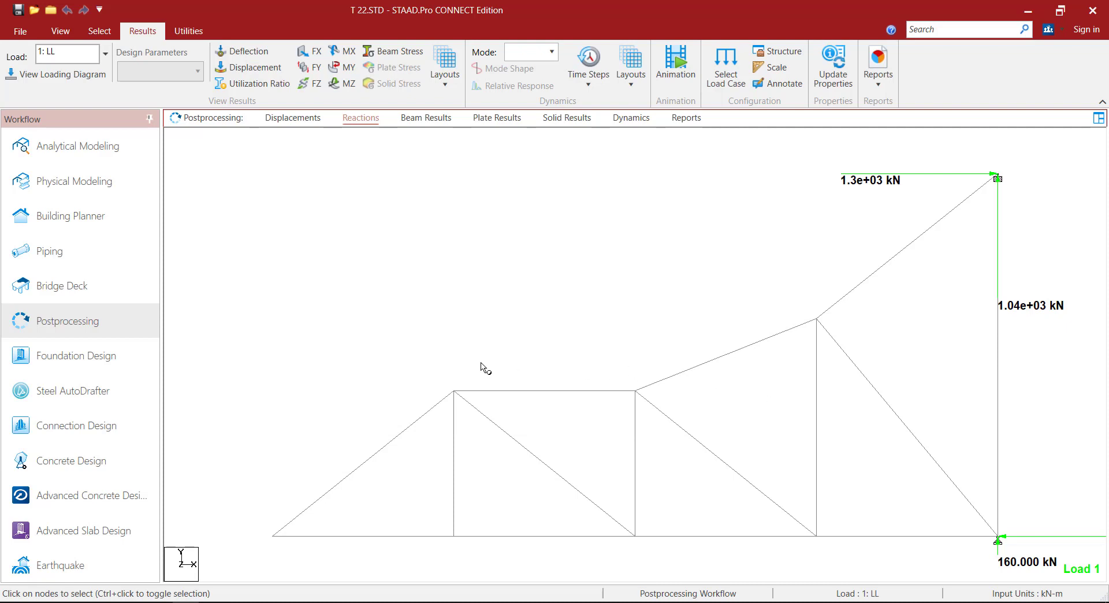
Step: Take a picture of the whole support reaction diagram, using the ID SR and the caption Support Reaction
{"action": "scroll", "coordinate": [436, 354], "scroll_direction": "down", "scroll_amount": 3}
{"action": "scroll", "coordinate": [364, 349], "scroll_direction": "down", "scroll_amount": 1}
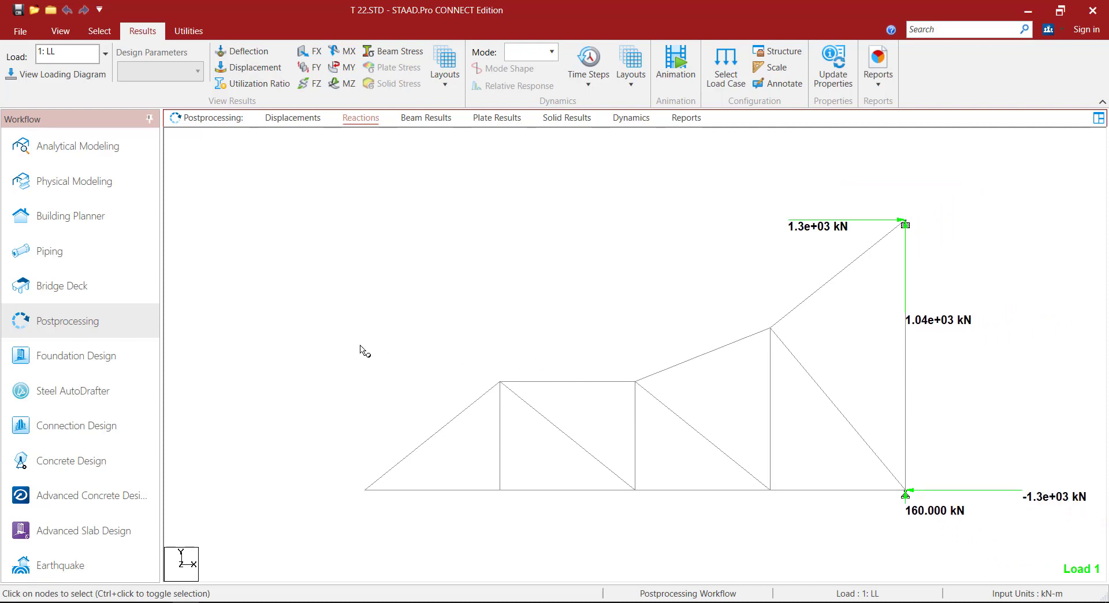
{"action": "scroll", "coordinate": [994, 452], "scroll_direction": "up", "scroll_amount": 2}
{"action": "scroll", "coordinate": [1010, 461], "scroll_direction": "down", "scroll_amount": 2}
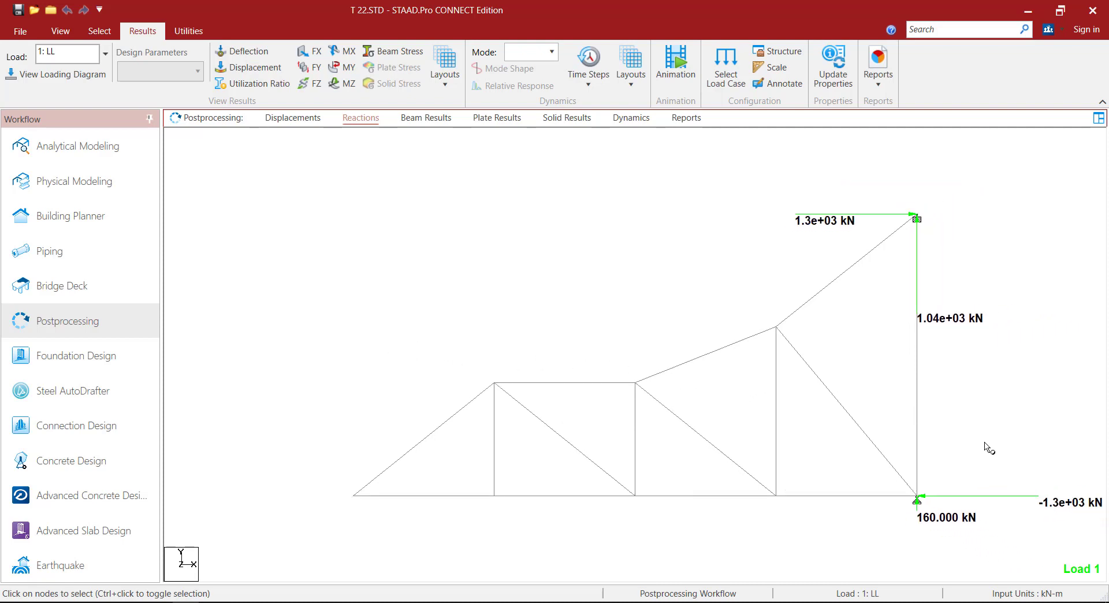
{"action": "scroll", "coordinate": [983, 448], "scroll_direction": "down", "scroll_amount": 1}
{"action": "scroll", "coordinate": [980, 448], "scroll_direction": "up", "scroll_amount": 1}
{"action": "scroll", "coordinate": [980, 447], "scroll_direction": "down", "scroll_amount": 1}
{"action": "scroll", "coordinate": [980, 446], "scroll_direction": "up", "scroll_amount": 1}
{"action": "right_click", "coordinate": [420, 209]}
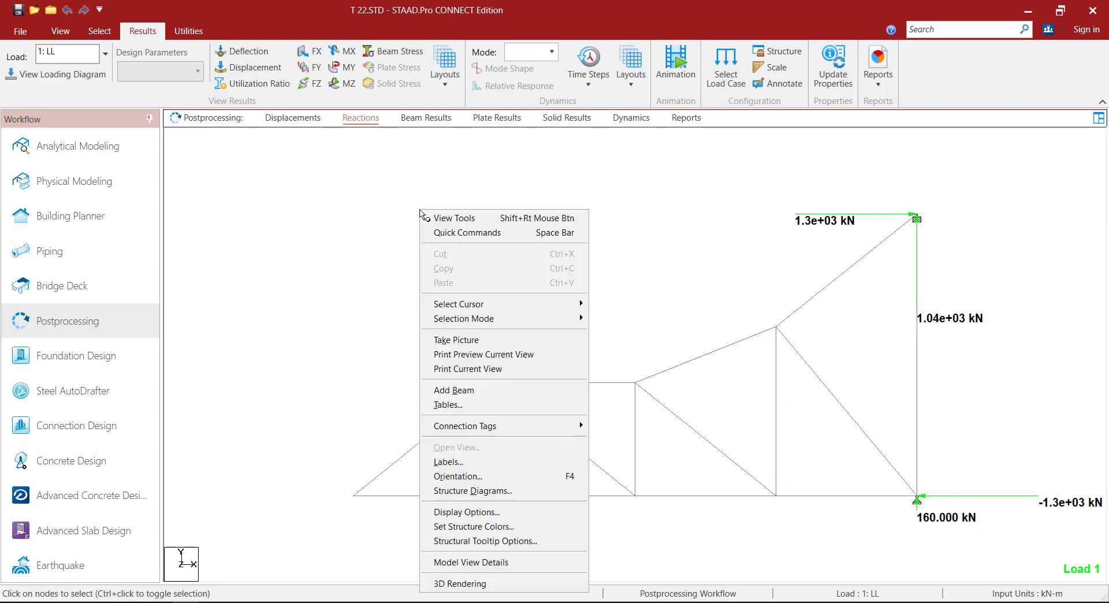
{"action": "left_click", "coordinate": [491, 341]}
{"action": "left_click", "coordinate": [495, 284]}
{"action": "left_click_drag", "start_coordinate": [495, 285], "coordinate": [335, 297]}
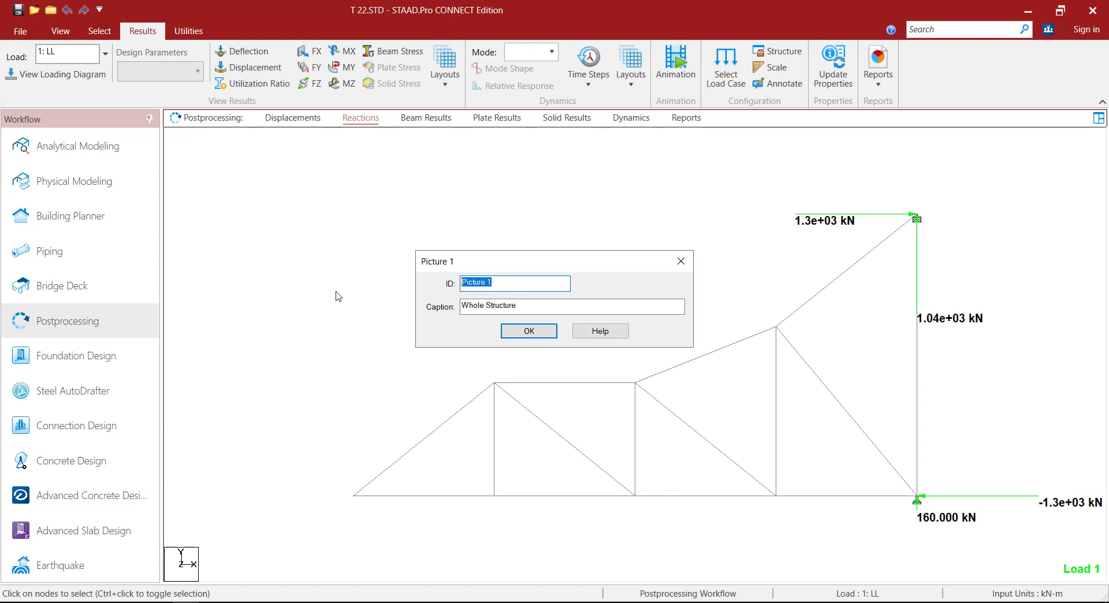
{"action": "type", "text": "SR"}
{"action": "left_click_drag", "start_coordinate": [565, 305], "coordinate": [145, 330]}
{"action": "type", "text": "Support Reaction"}
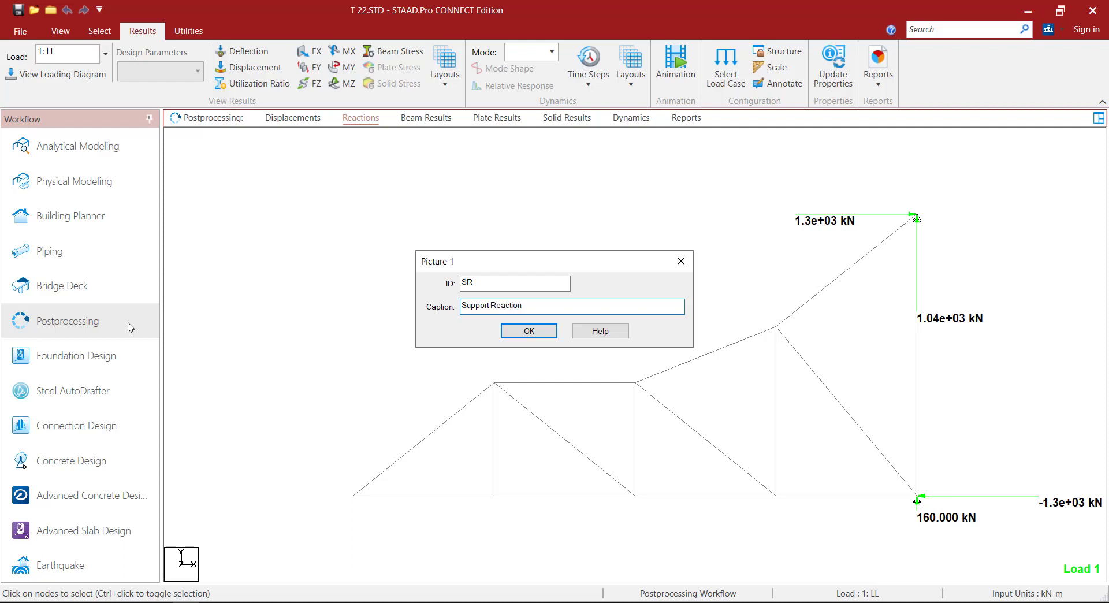
{"action": "left_click", "coordinate": [531, 332]}
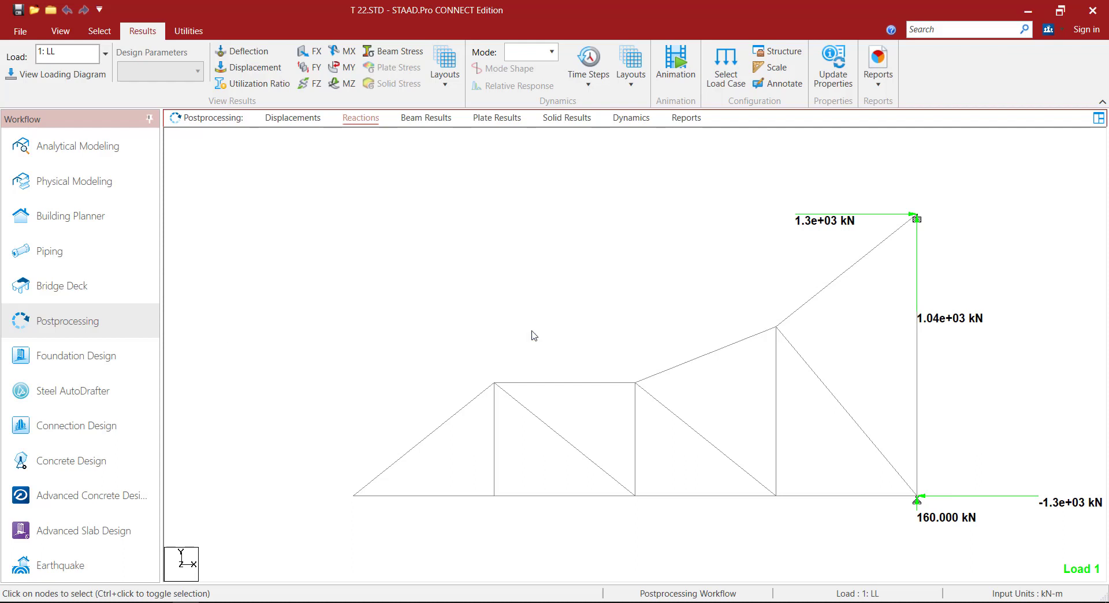
Step: Show the beam results in a maximised structure view, with the FX axial force diagram instead of Bending Z
{"action": "left_click", "coordinate": [437, 119]}
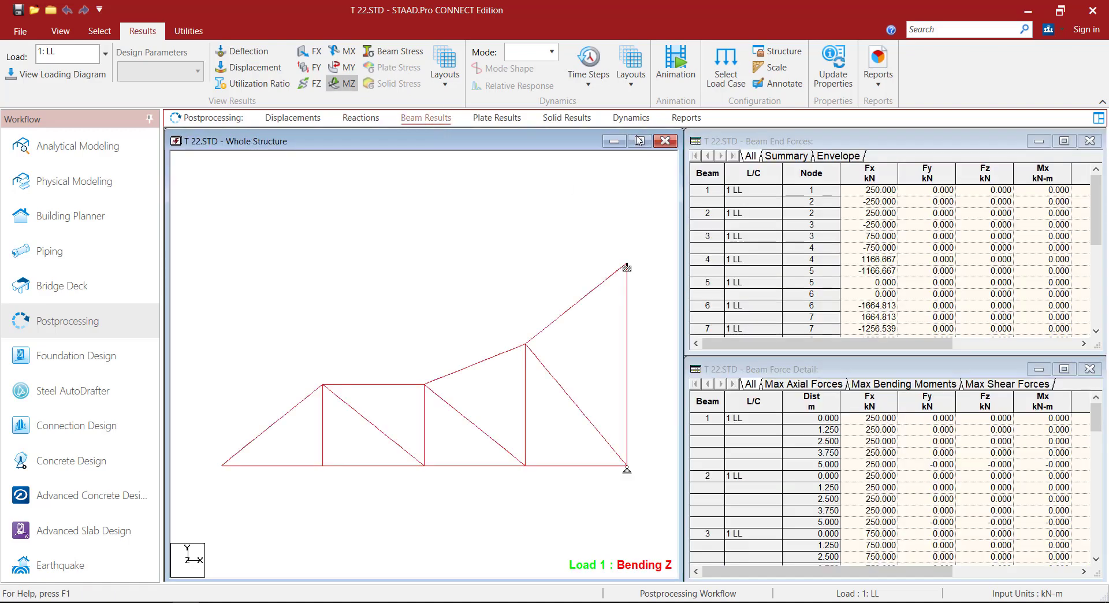
{"action": "left_click", "coordinate": [640, 141]}
{"action": "left_click", "coordinate": [342, 83]}
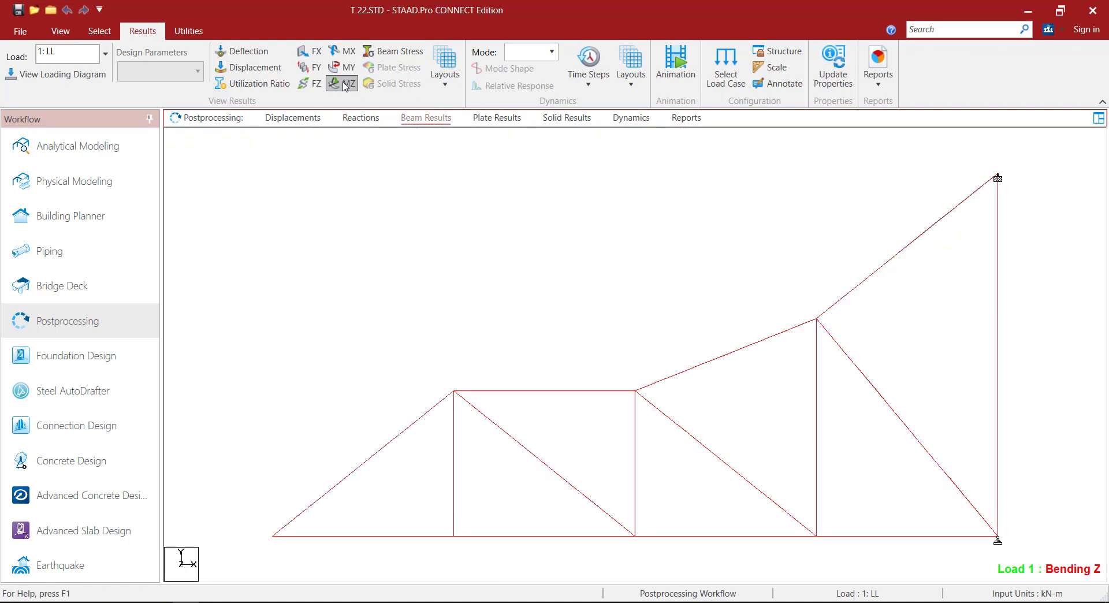
{"action": "left_click", "coordinate": [312, 52]}
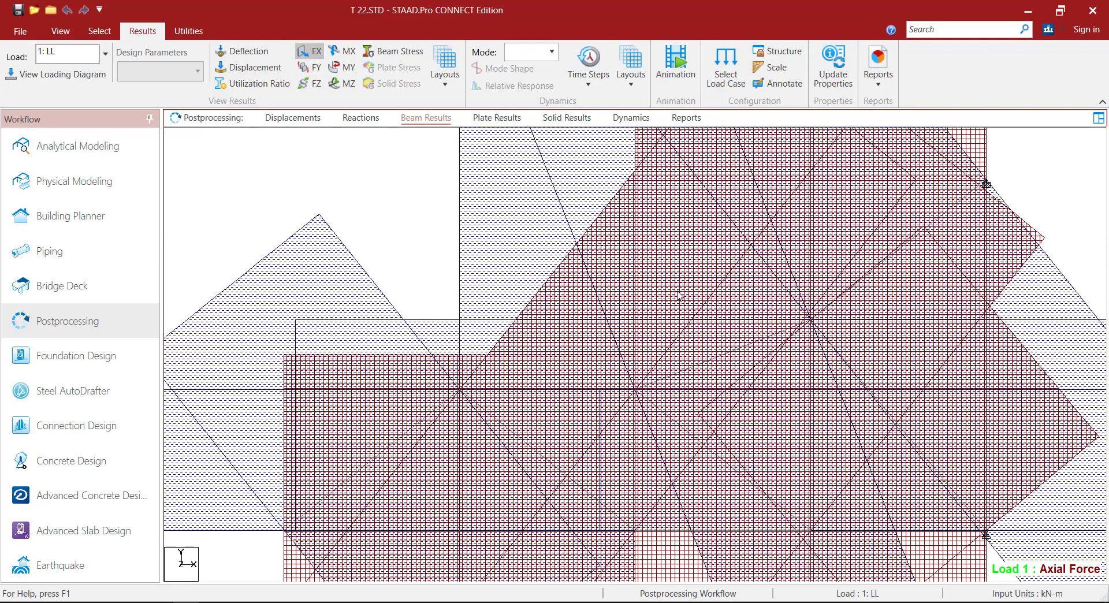
Step: Set the axial beam force display to Color C/T, apply it and close the diagram settings
{"action": "left_click", "coordinate": [771, 67]}
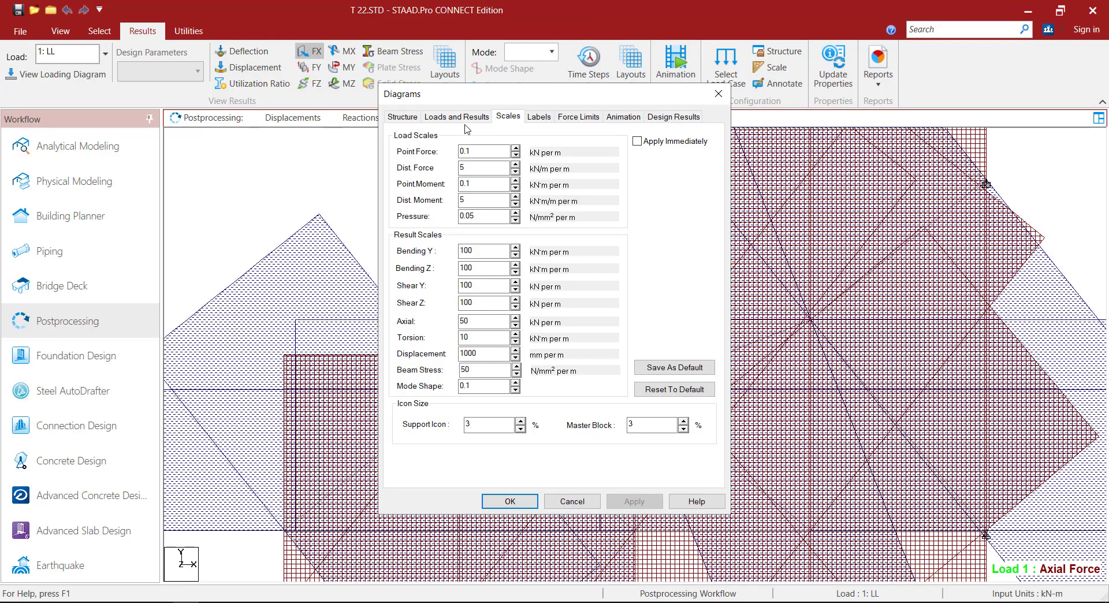
{"action": "left_click", "coordinate": [457, 116]}
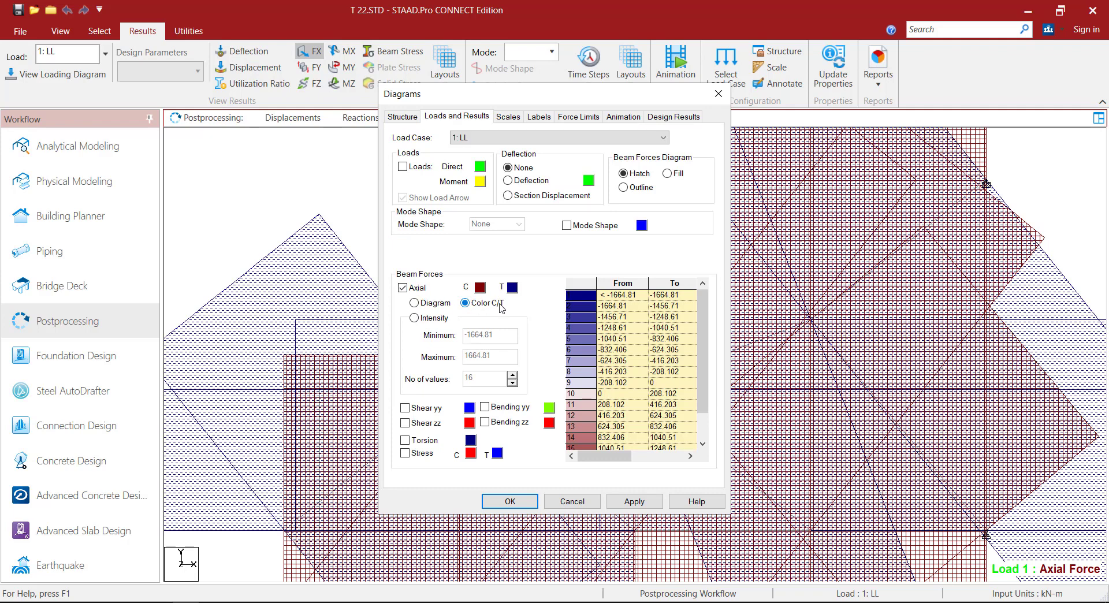
{"action": "left_click", "coordinate": [636, 500]}
{"action": "left_click", "coordinate": [510, 501]}
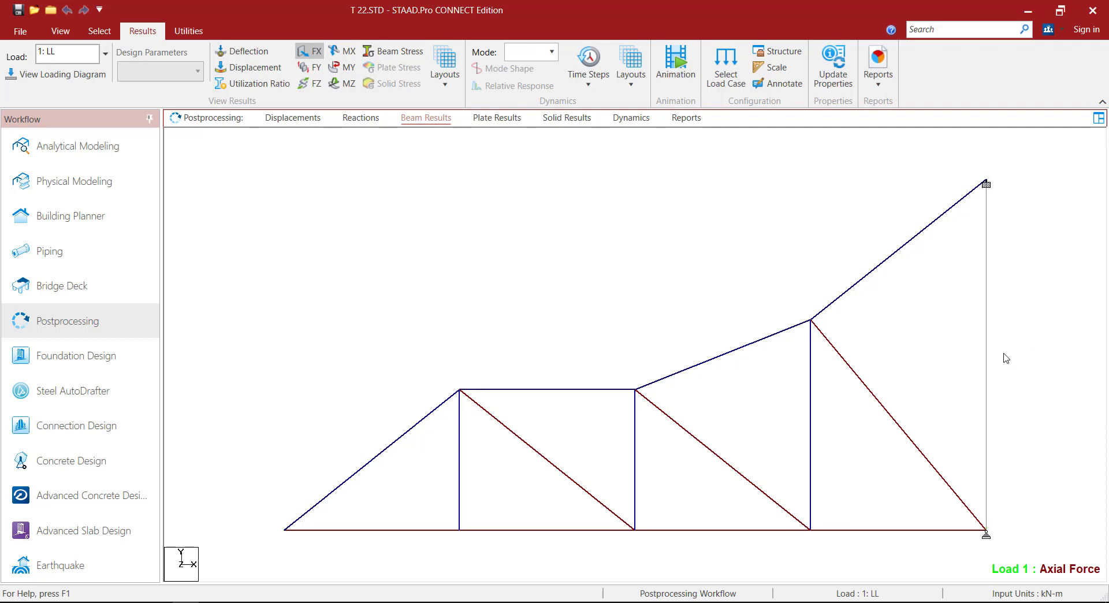
Step: Annotate the truss members with their axial force end values and close the annotation settings
{"action": "left_click", "coordinate": [777, 83]}
{"action": "left_click", "coordinate": [511, 199]}
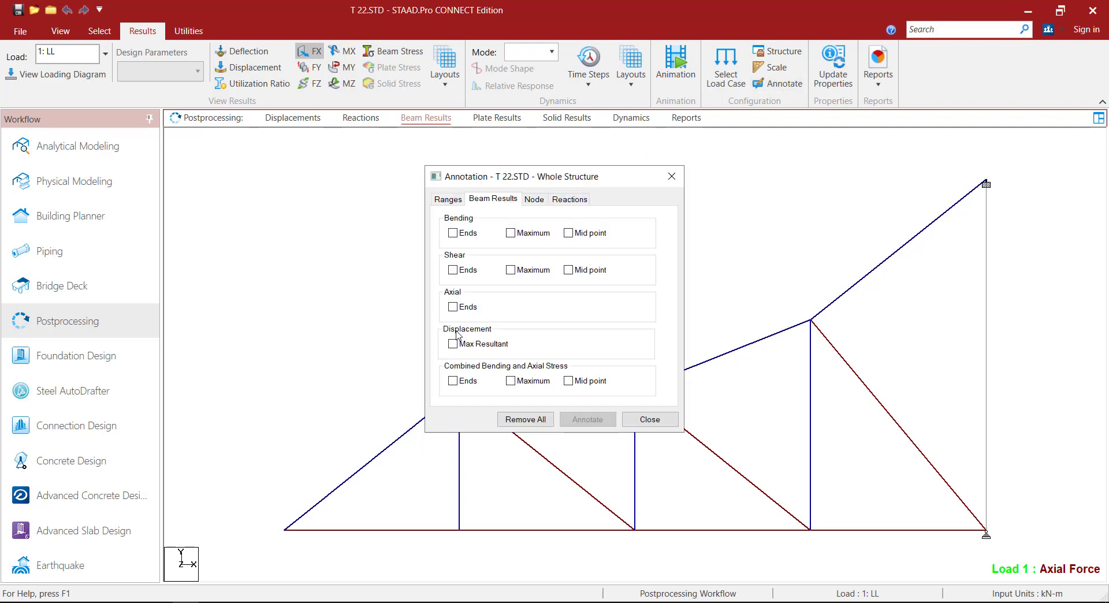
{"action": "left_click", "coordinate": [453, 307]}
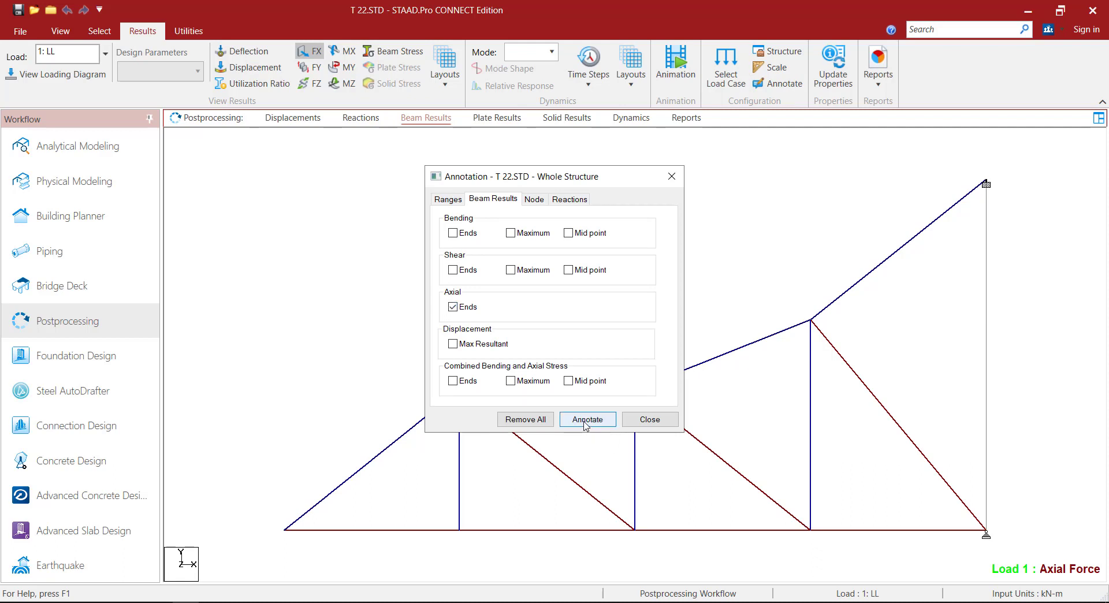
{"action": "left_click", "coordinate": [585, 422]}
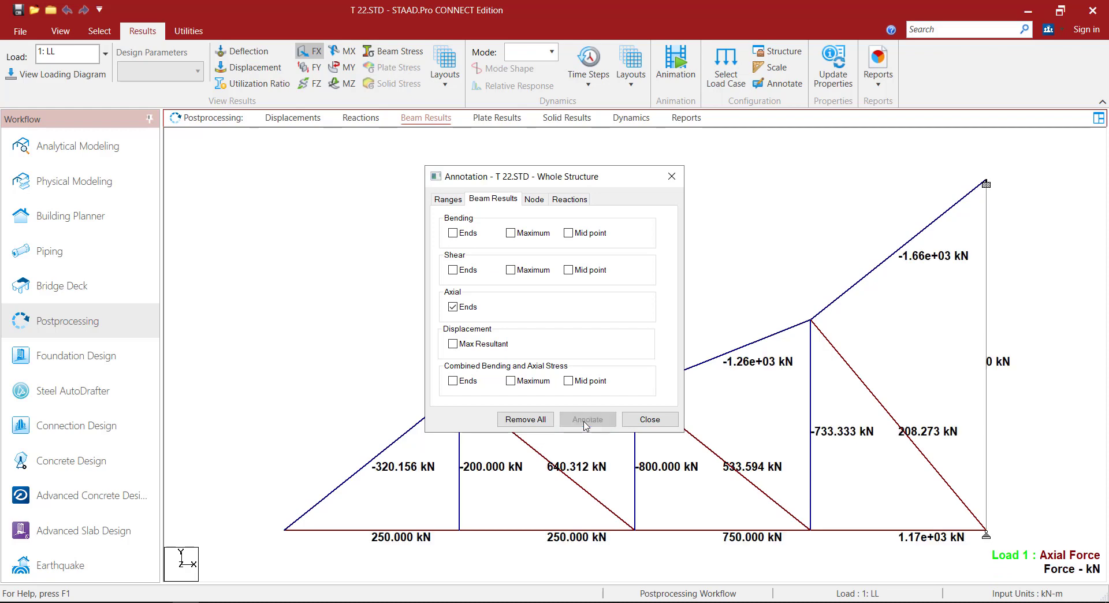
{"action": "left_click", "coordinate": [674, 422]}
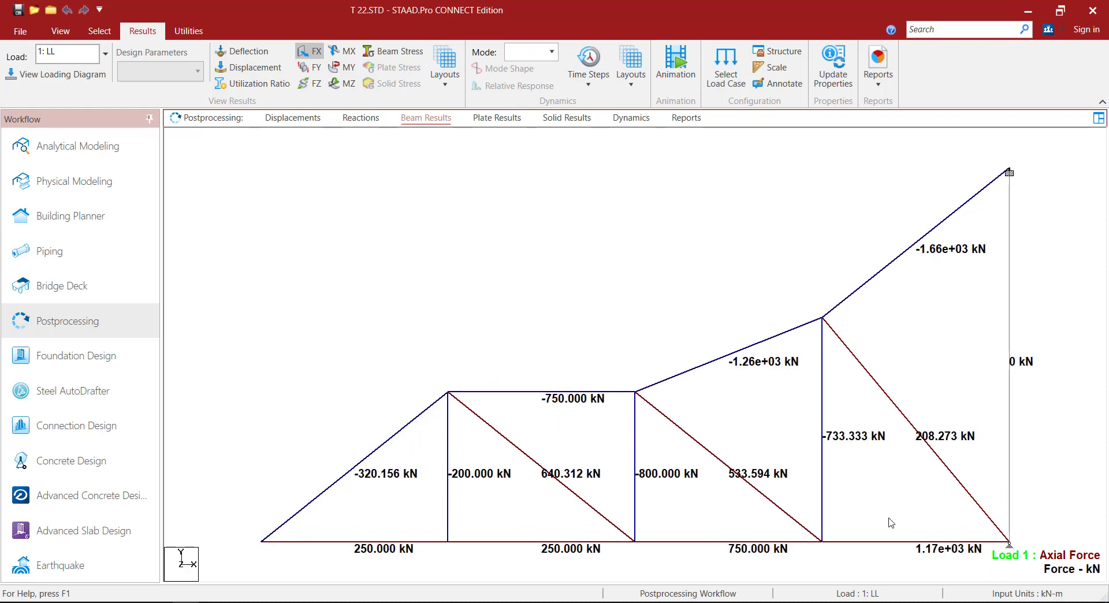
Step: Take a picture of the annotated axial force view, using the ID AFD and the caption Axial Force Diagram
{"action": "right_click", "coordinate": [483, 192]}
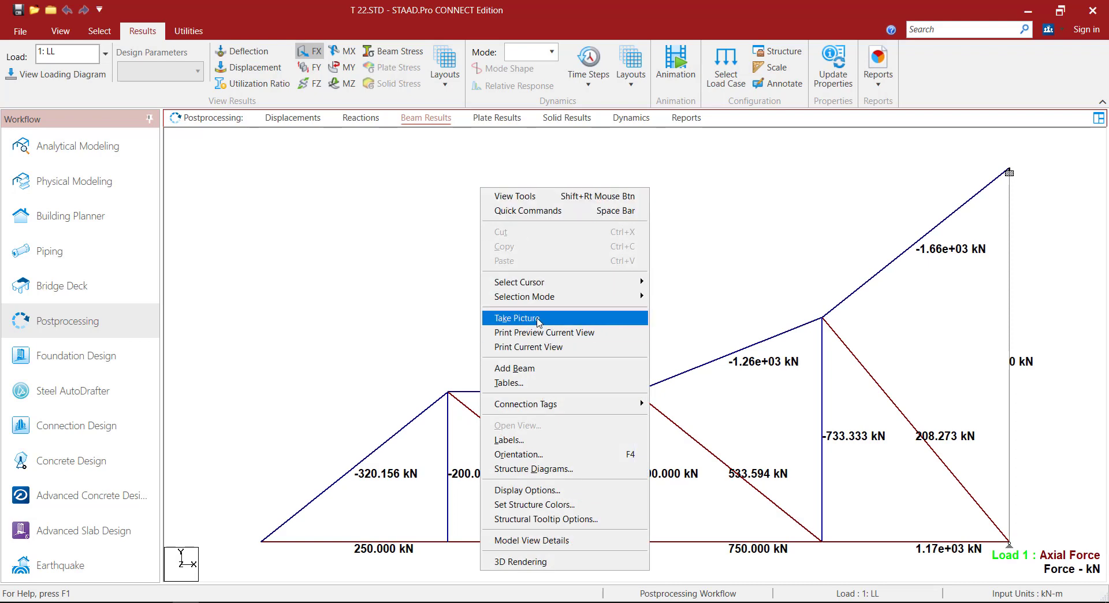
{"action": "left_click", "coordinate": [539, 318]}
{"action": "left_click_drag", "start_coordinate": [497, 282], "coordinate": [318, 286]}
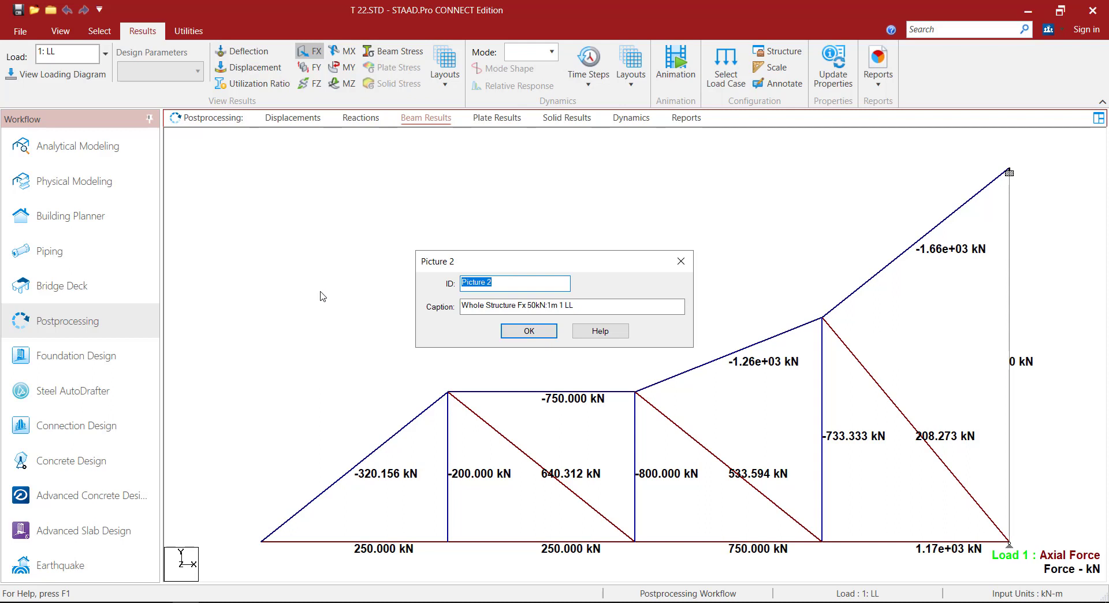
{"action": "type", "text": "AFD"}
{"action": "key", "text": "Tab"}
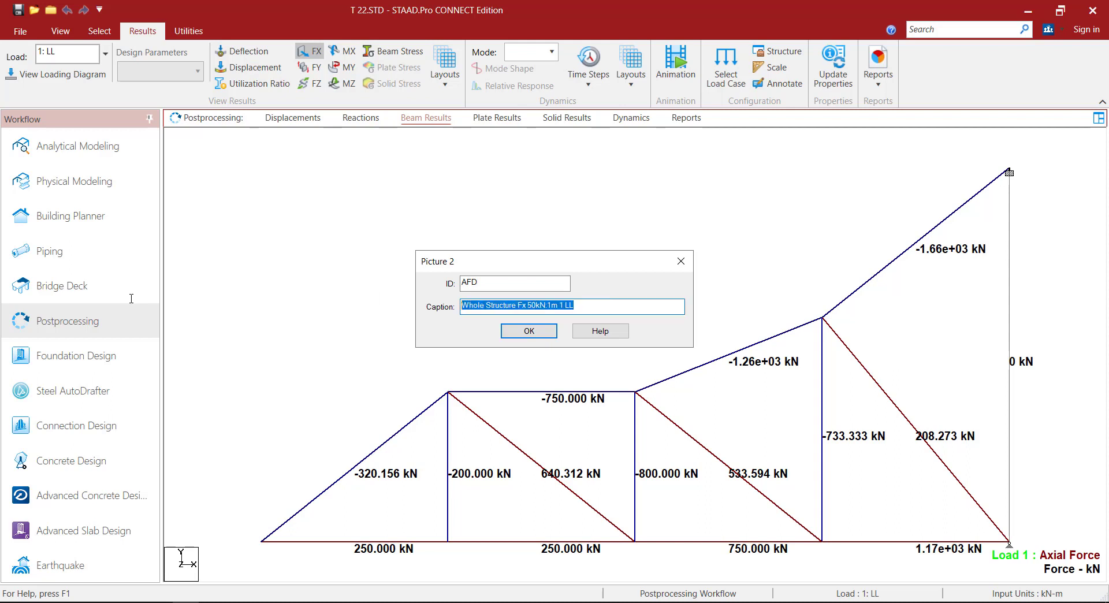
{"action": "type", "text": "Axial Force Diagram"}
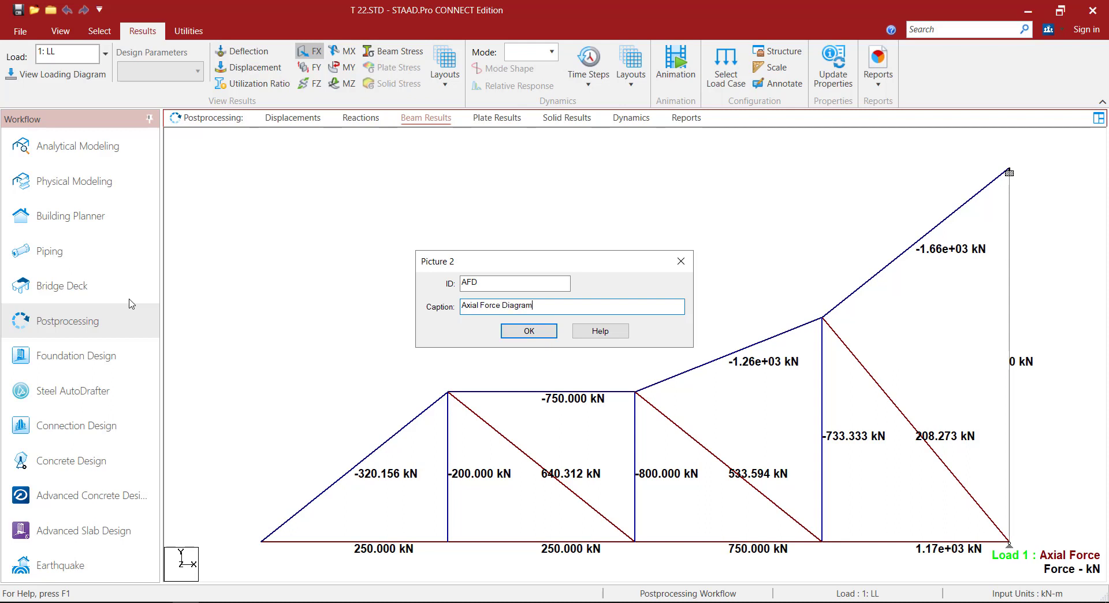
{"action": "left_click", "coordinate": [530, 331]}
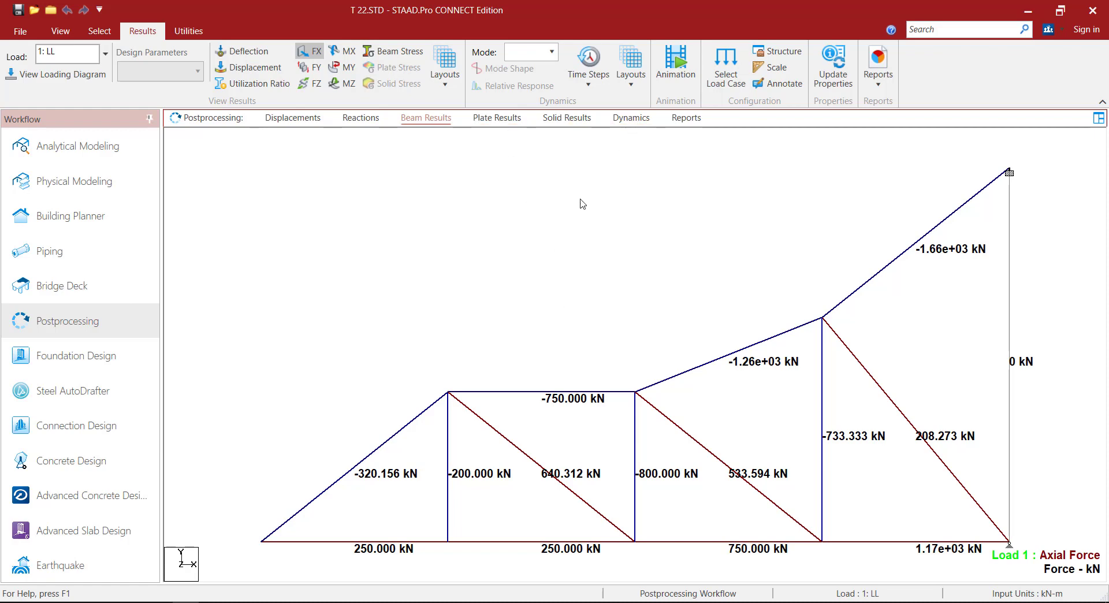
Step: Turn off the axial force diagram and display the truss's displacement under load case 1: LL
{"action": "left_click", "coordinate": [312, 53]}
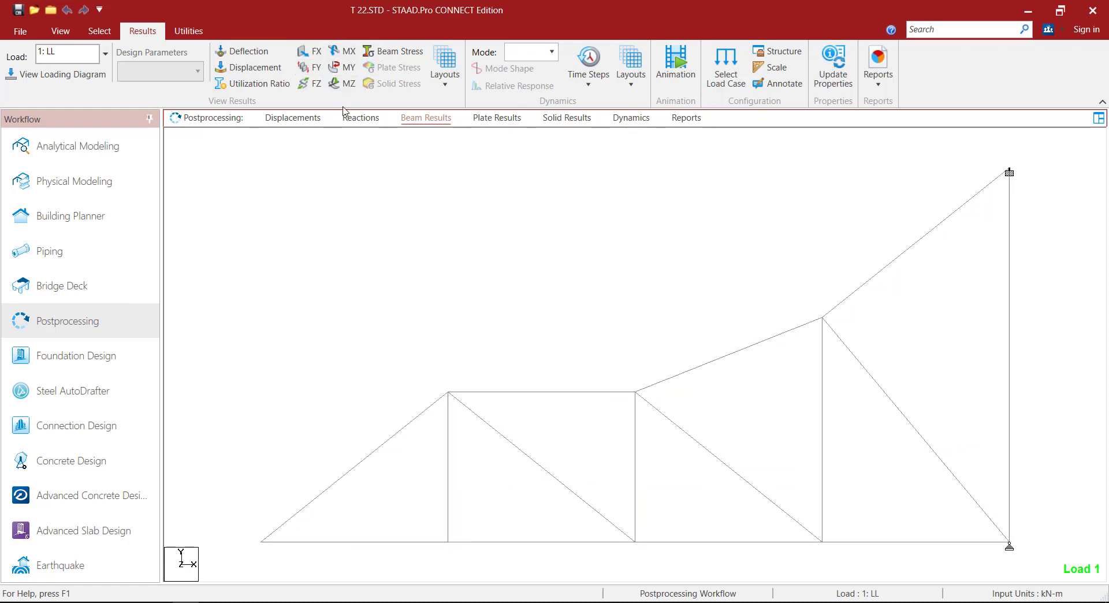
{"action": "left_click", "coordinate": [247, 69]}
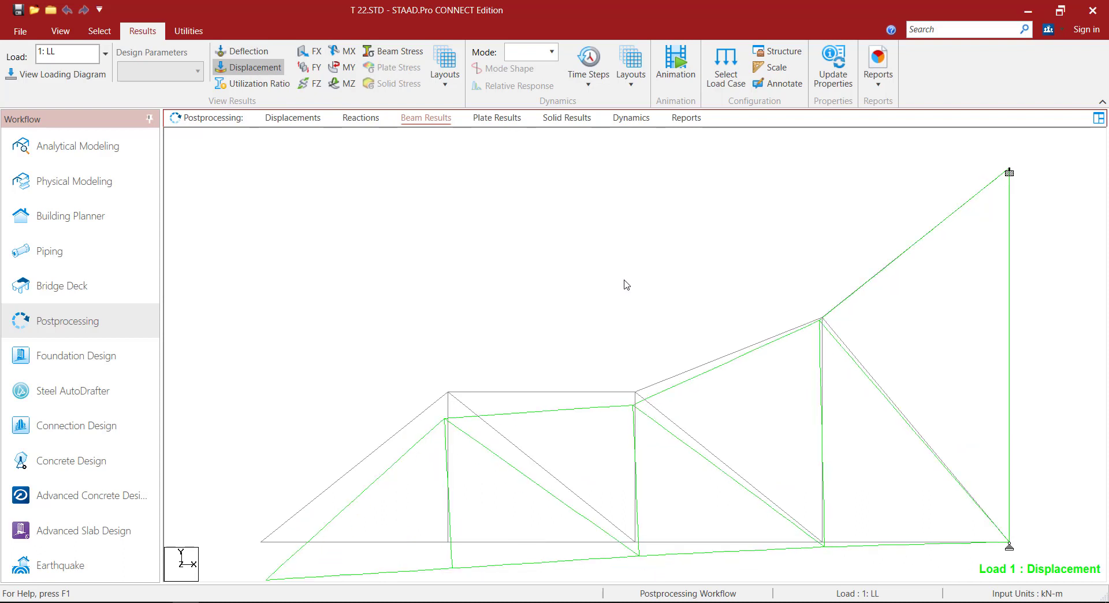
{"action": "middle_click_drag", "start_coordinate": [673, 381], "coordinate": [659, 358]}
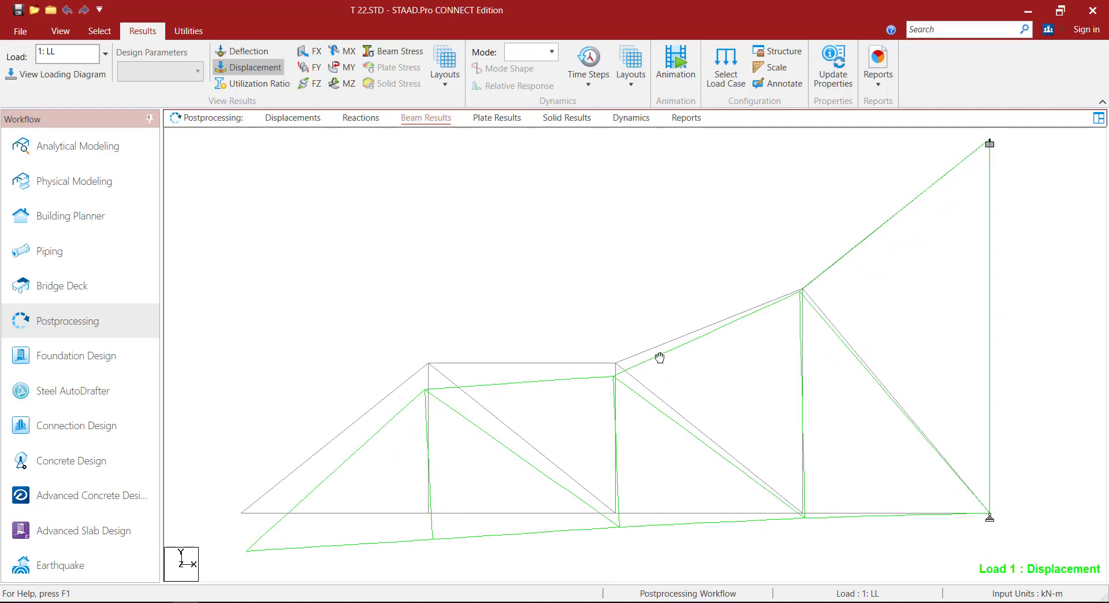
Step: Annotate the displaced truss with Max Resultant displacements only, with axial Ends turned off, and close the annotation settings
{"action": "left_click", "coordinate": [780, 83]}
{"action": "left_click", "coordinate": [493, 200]}
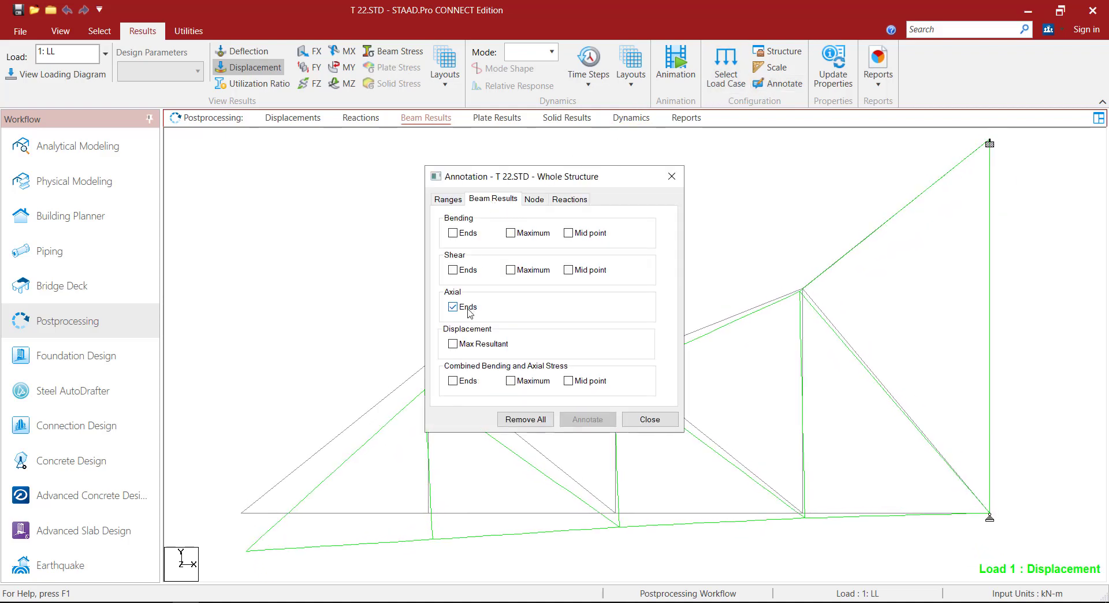
{"action": "left_click", "coordinate": [481, 345]}
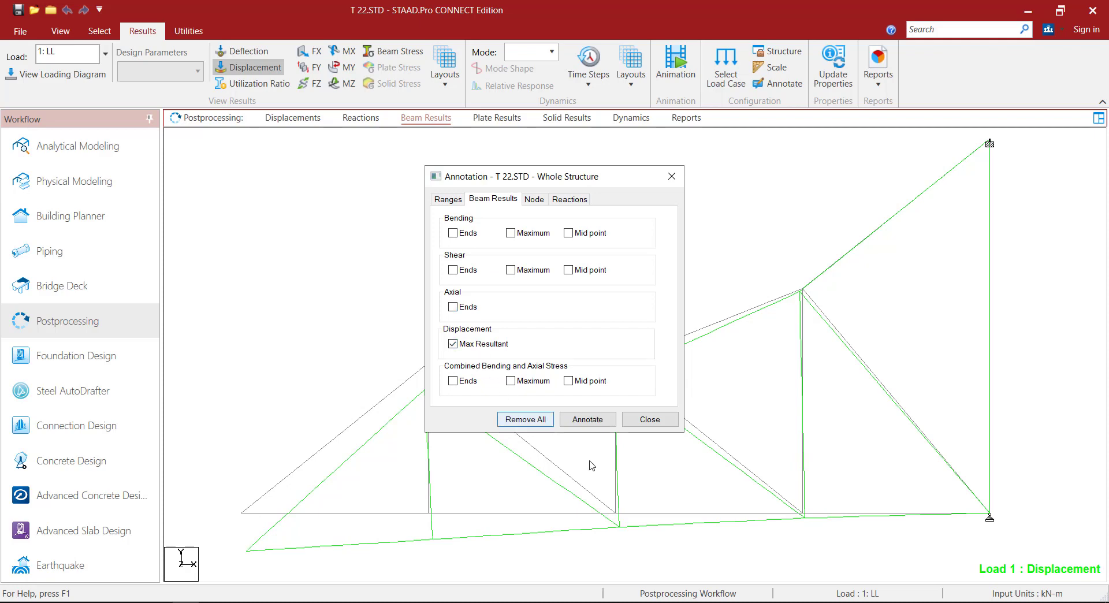
{"action": "left_click", "coordinate": [595, 421]}
{"action": "left_click", "coordinate": [652, 421]}
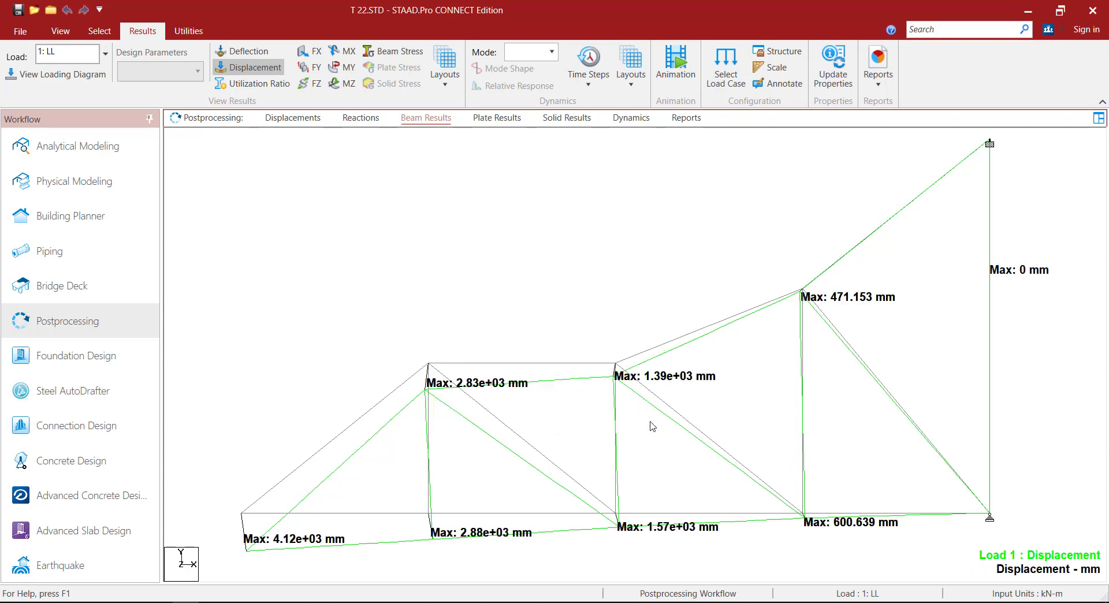
Step: Take a picture of the annotated displacement view, using the ID Dis and the caption Displacement
{"action": "right_click", "coordinate": [461, 224]}
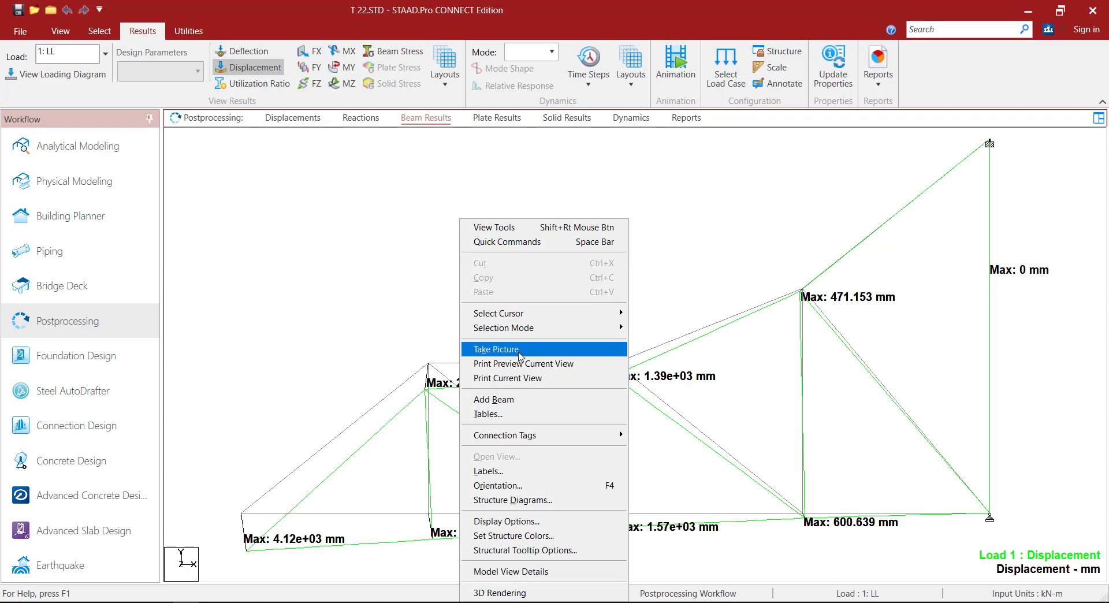
{"action": "left_click", "coordinate": [520, 349]}
{"action": "left_click_drag", "start_coordinate": [527, 283], "coordinate": [463, 282]}
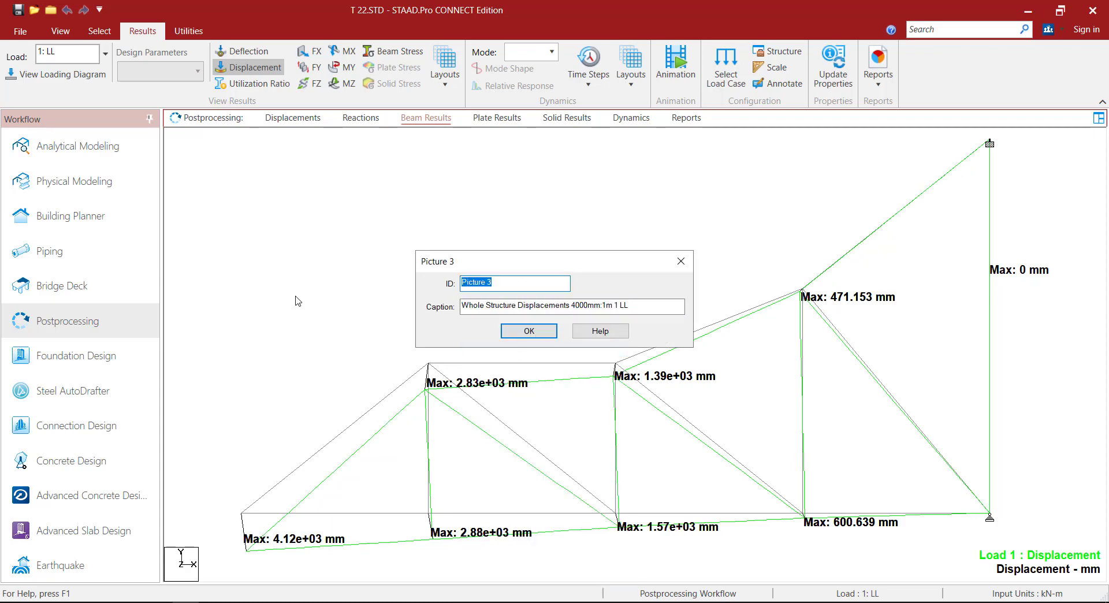
{"action": "type", "text": "Dis"}
{"action": "left_click_drag", "start_coordinate": [684, 305], "coordinate": [461, 305]}
{"action": "type", "text": "D"}
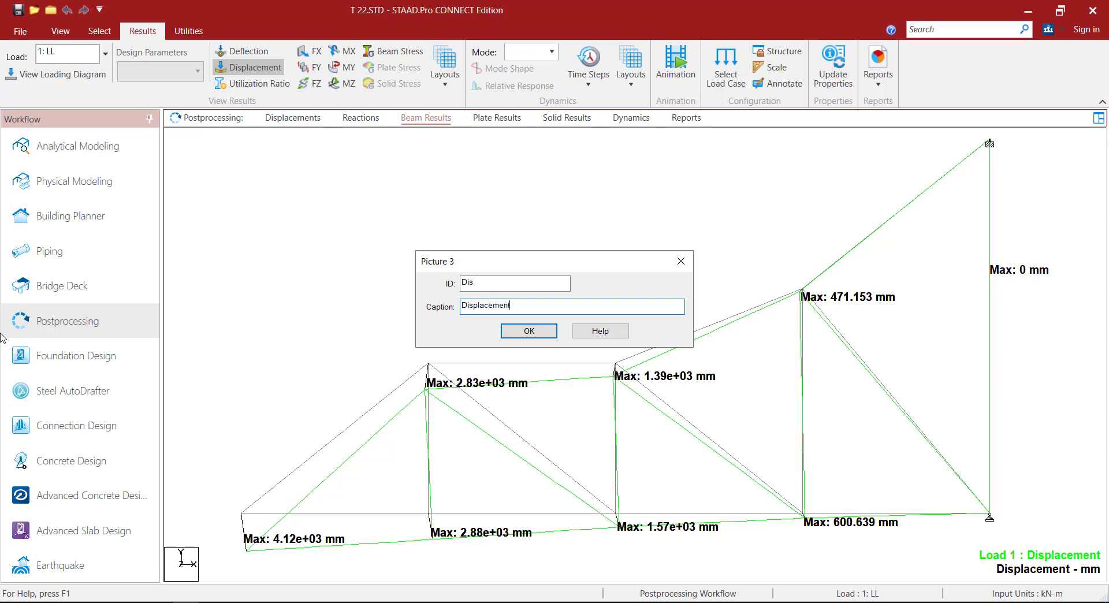
{"action": "left_click", "coordinate": [527, 331]}
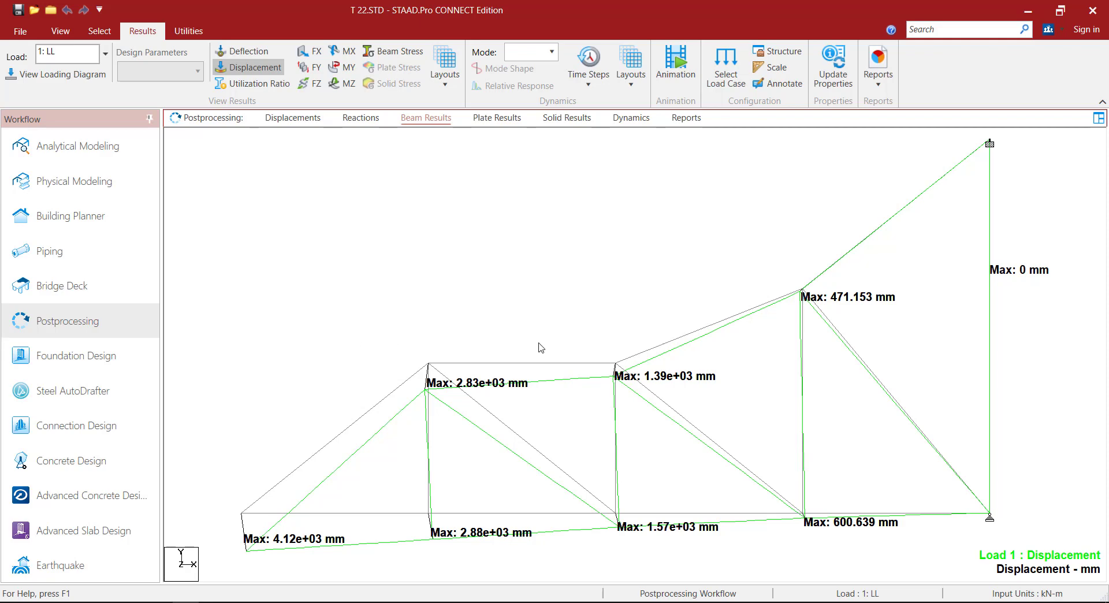
Step: Open the report setup and add the Output items Reactions and Beam End Forces to the selected report items
{"action": "left_click", "coordinate": [695, 122]}
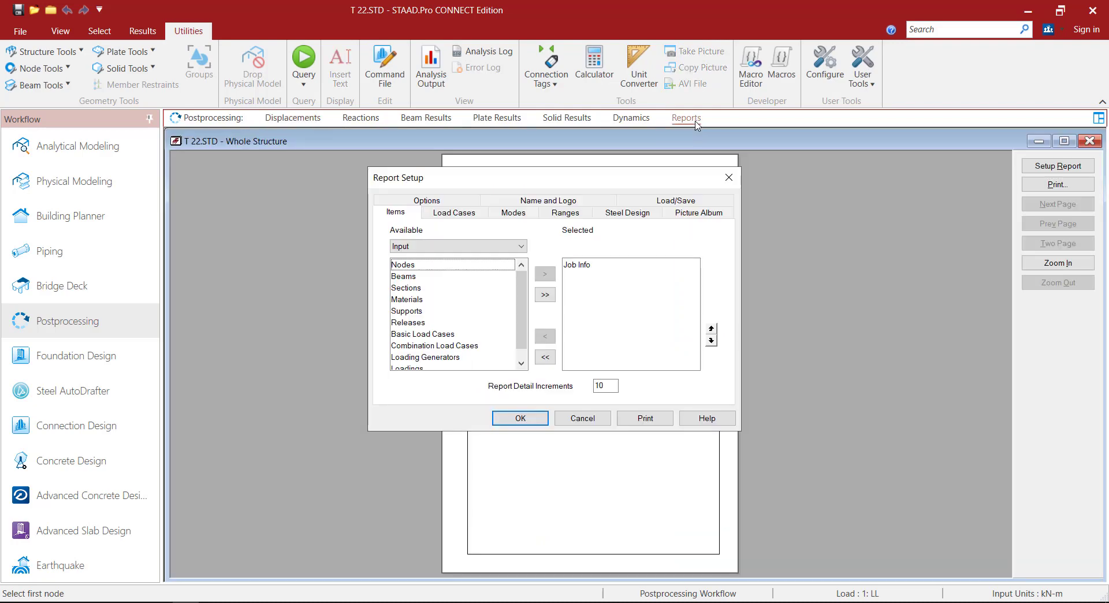
{"action": "left_click", "coordinate": [443, 249]}
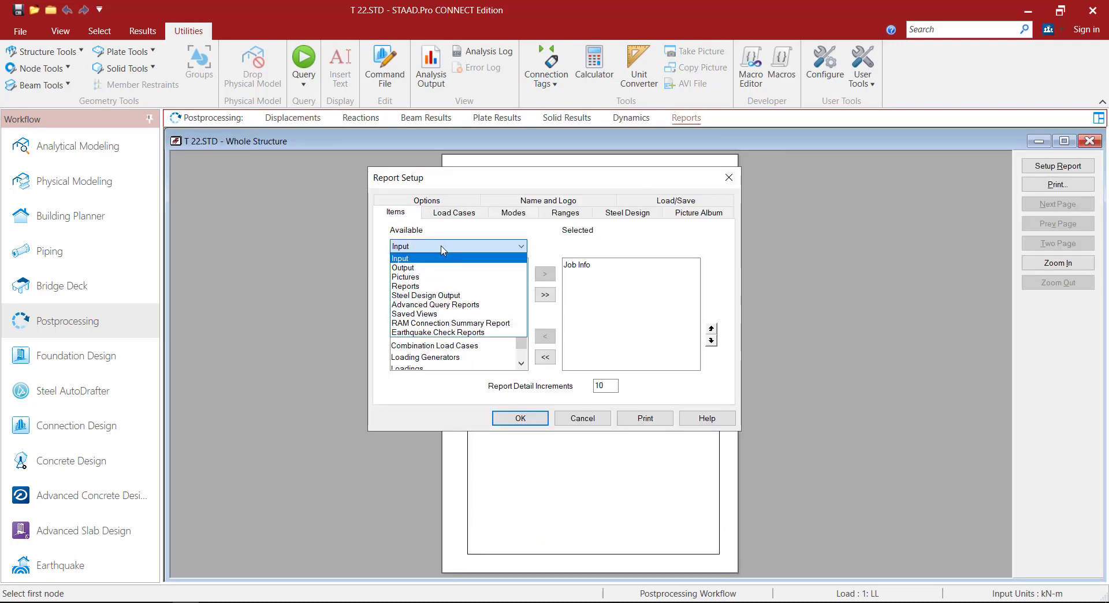
{"action": "left_click", "coordinate": [436, 268]}
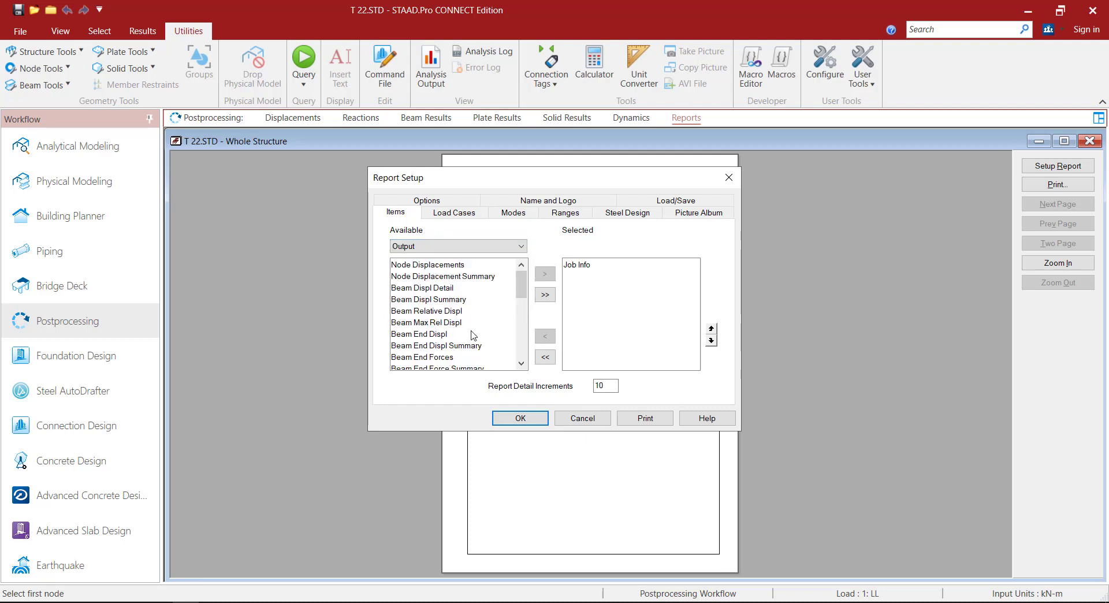
{"action": "scroll", "coordinate": [474, 335], "scroll_direction": "down", "scroll_amount": 5}
{"action": "scroll", "coordinate": [474, 336], "scroll_direction": "down", "scroll_amount": 1}
{"action": "left_click", "coordinate": [415, 334]}
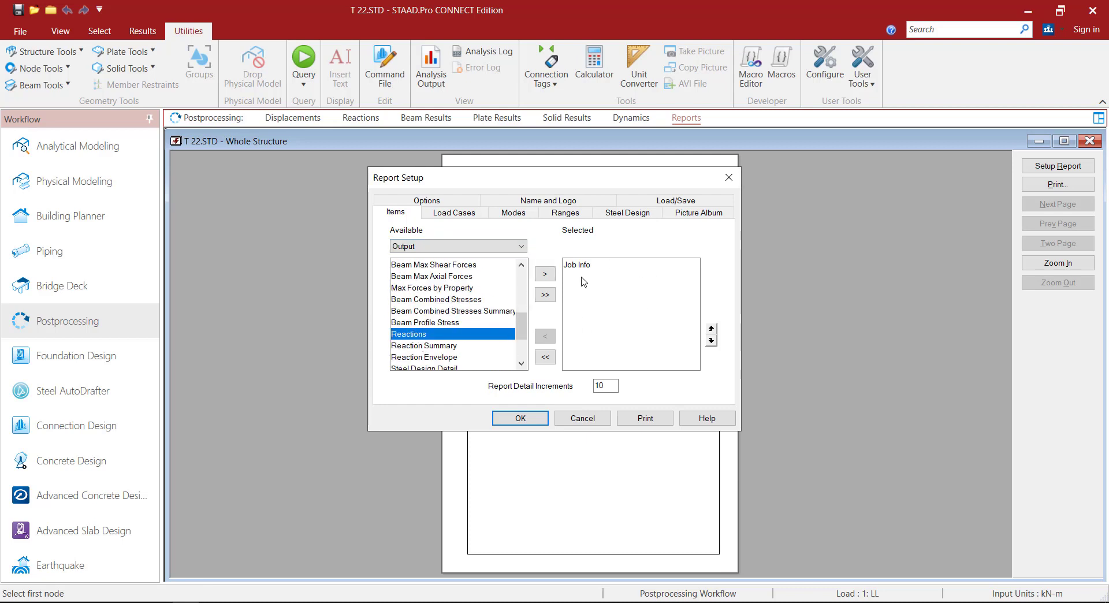
{"action": "left_click", "coordinate": [543, 274]}
{"action": "scroll", "coordinate": [455, 331], "scroll_direction": "up", "scroll_amount": 3}
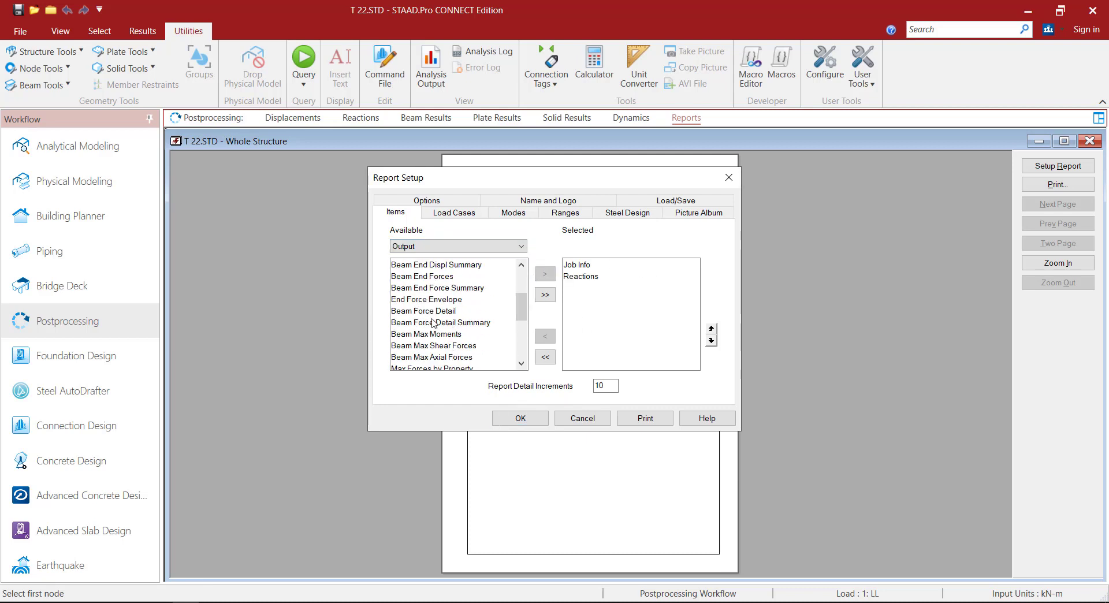
{"action": "left_click", "coordinate": [427, 276]}
{"action": "left_click", "coordinate": [545, 274]}
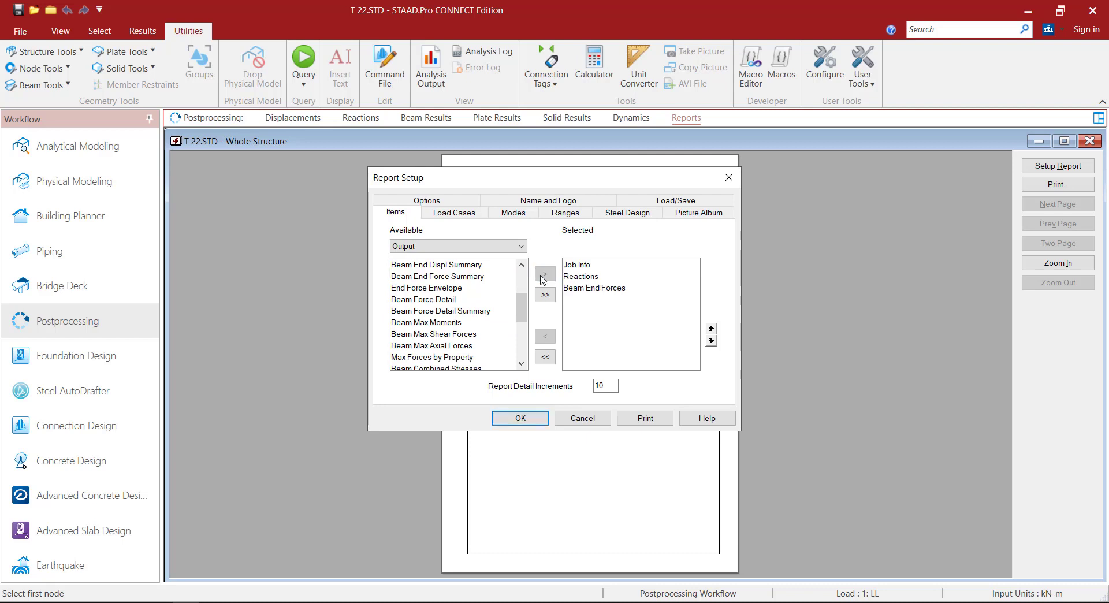
Step: Add all the captured pictures, SR, AFD, Dis and LD, to the selected report items
{"action": "left_click", "coordinate": [476, 247]}
{"action": "left_click", "coordinate": [427, 279]}
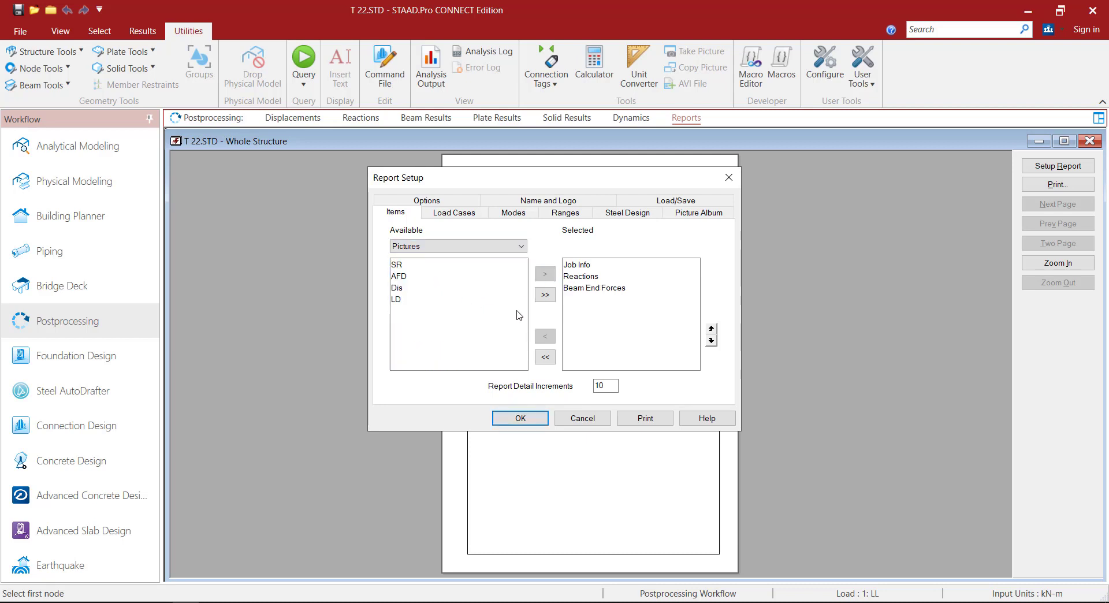
{"action": "left_click", "coordinate": [545, 295]}
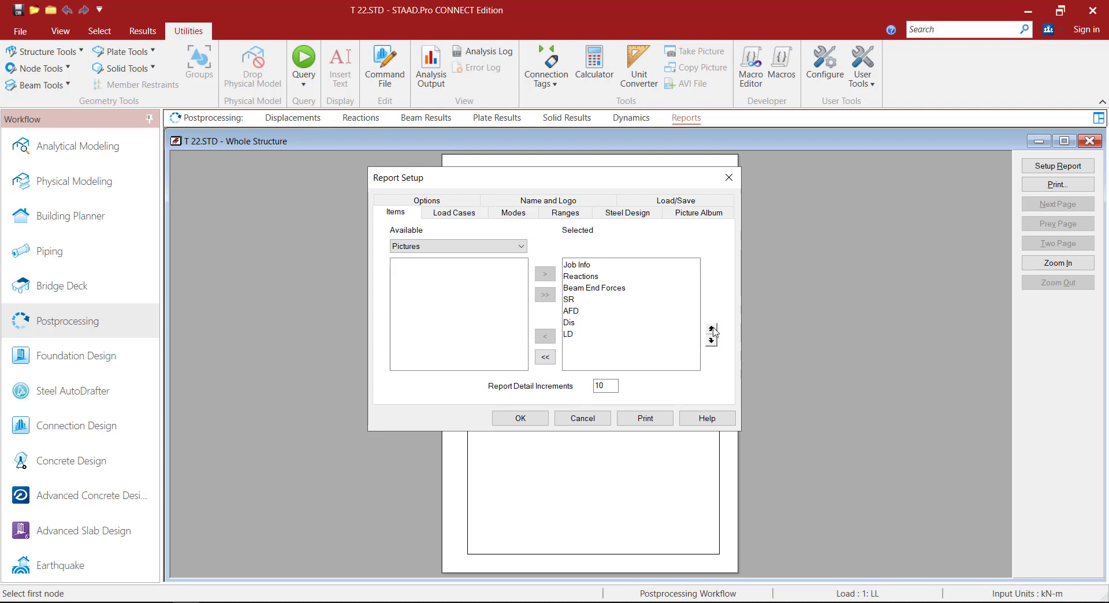
Step: Move the LD picture up the report order to directly below Job Info
{"action": "left_click", "coordinate": [569, 334]}
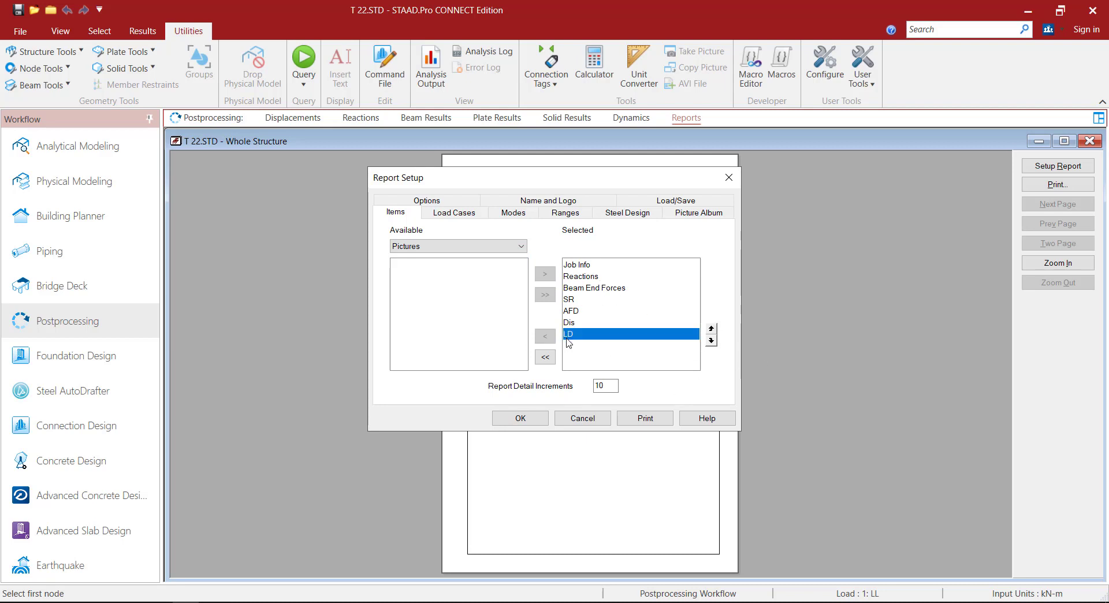
{"action": "left_click", "coordinate": [712, 328]}
{"action": "left_click", "coordinate": [712, 328]}
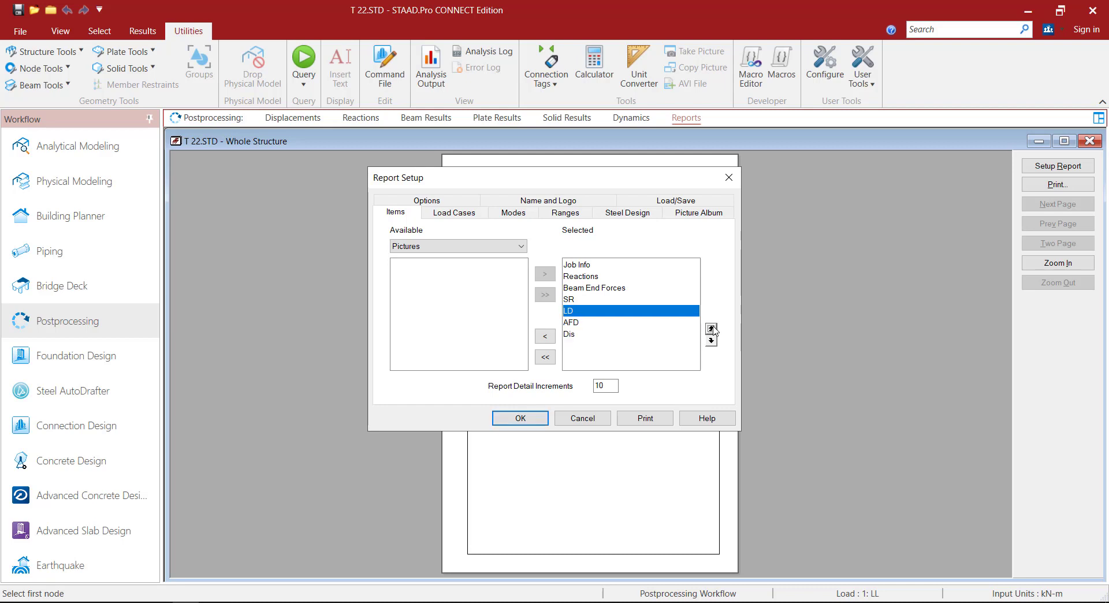
{"action": "left_click", "coordinate": [712, 328]}
{"action": "left_click", "coordinate": [712, 328]}
{"action": "left_click", "coordinate": [712, 328]}
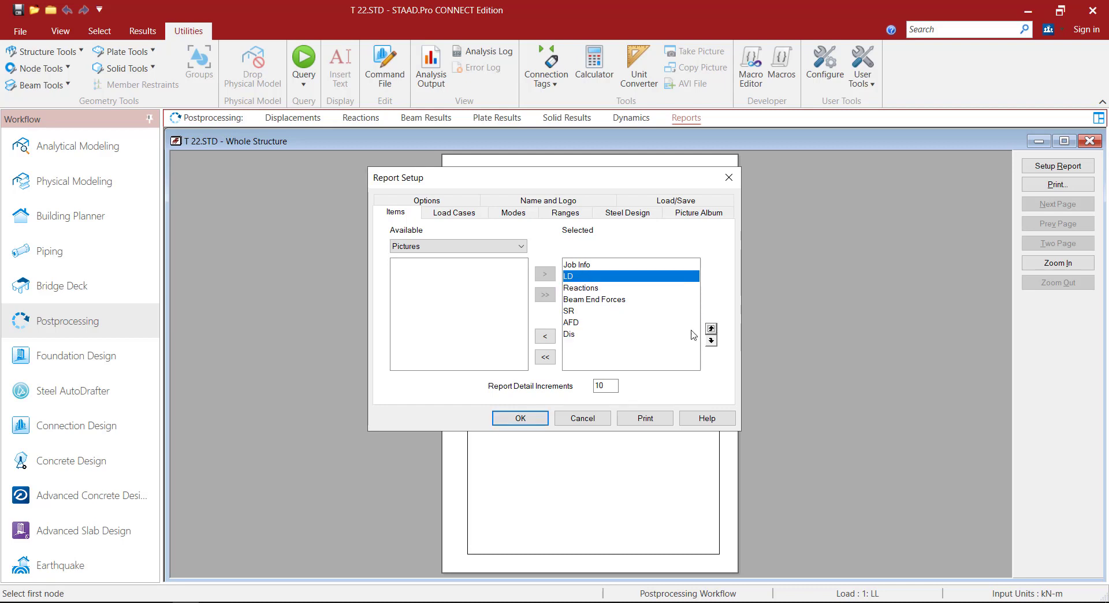
Step: Move the SR picture to directly below Reactions and generate the report with this item order
{"action": "left_click", "coordinate": [574, 314]}
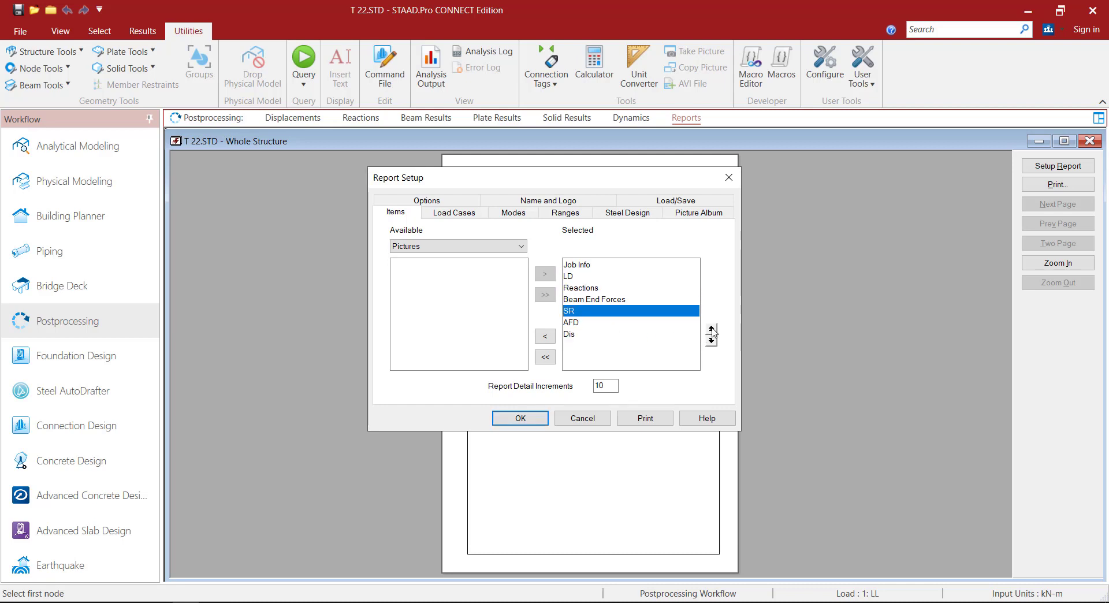
{"action": "left_click", "coordinate": [712, 329]}
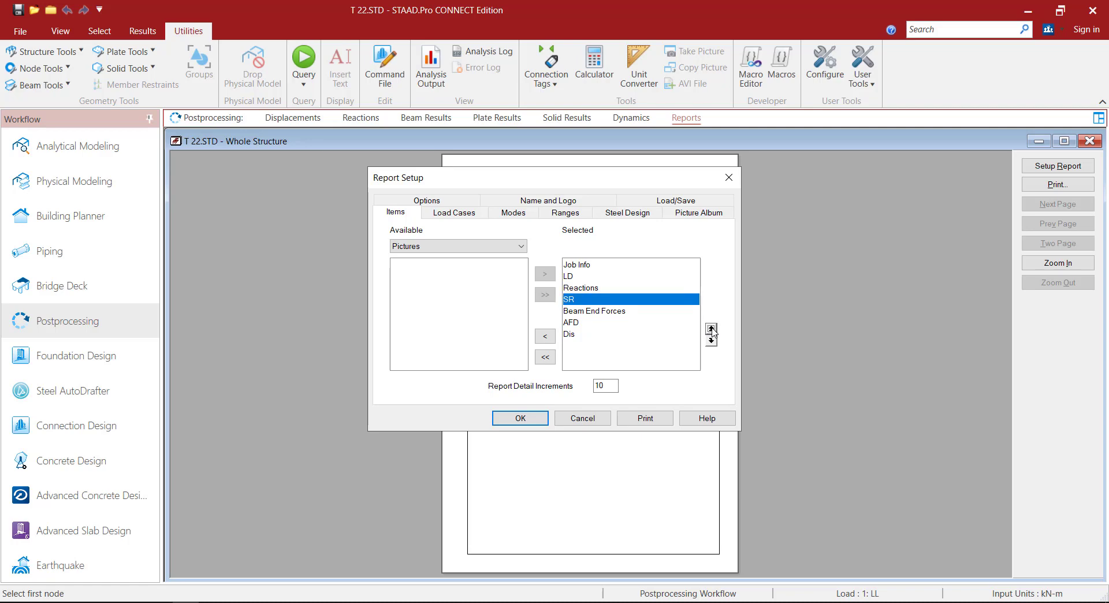
{"action": "left_click", "coordinate": [527, 412]}
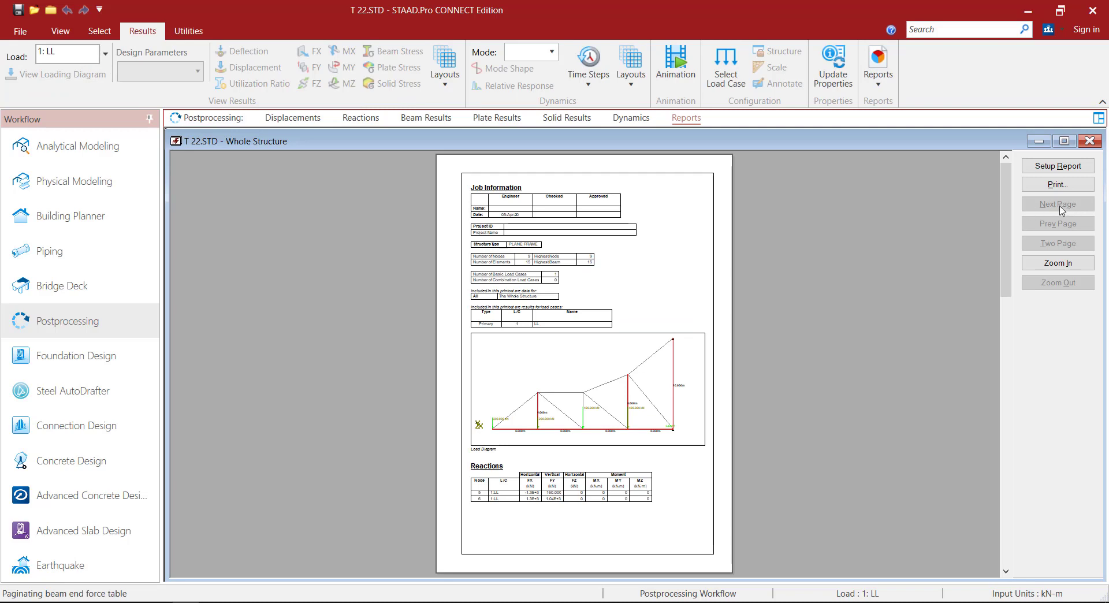
Step: Page through the report preview to check the tables and pictures on each page
{"action": "left_click", "coordinate": [1068, 190]}
{"action": "left_click", "coordinate": [694, 396]}
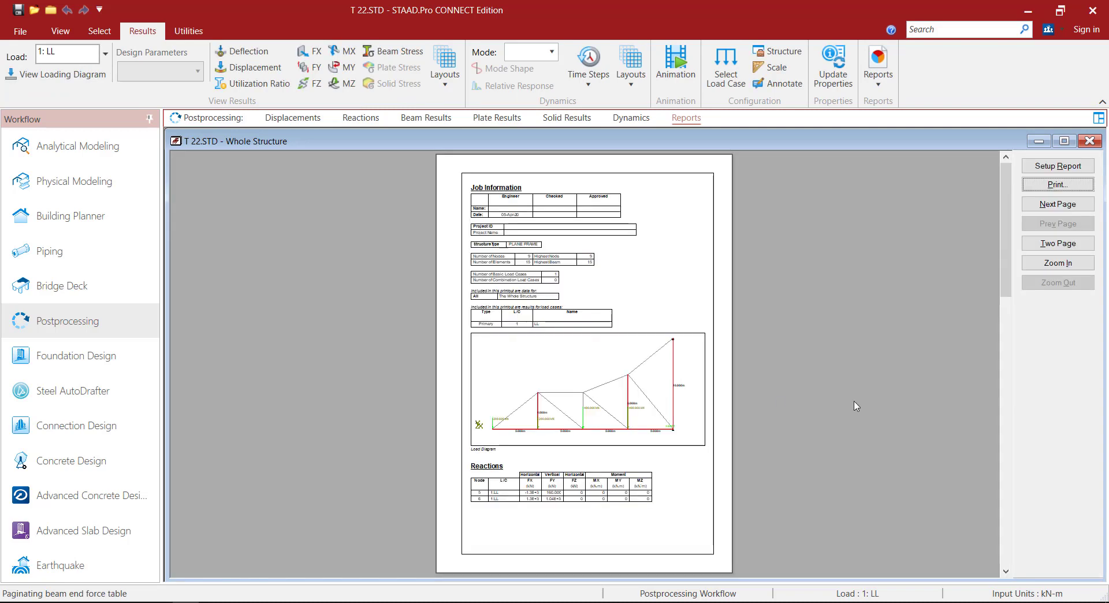
{"action": "left_click", "coordinate": [1059, 205]}
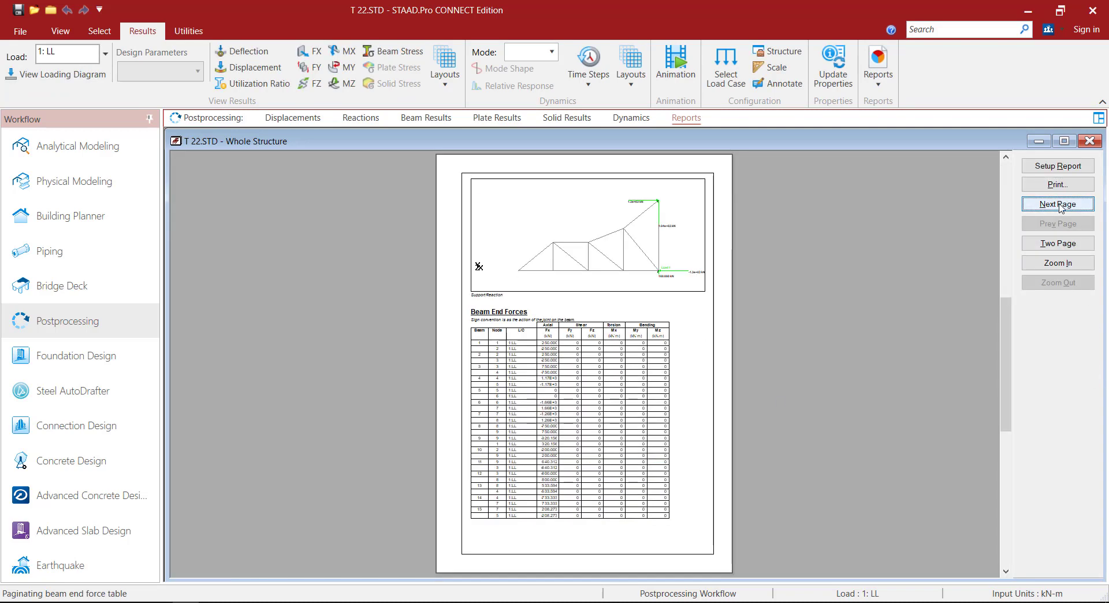
{"action": "left_click", "coordinate": [1060, 206]}
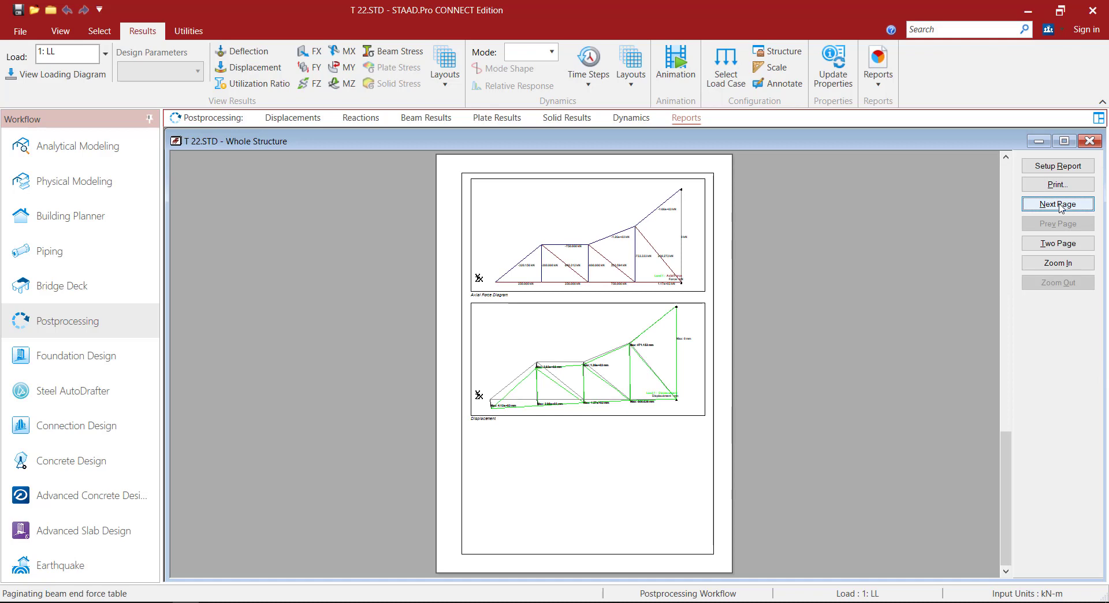
Step: Save the report setup under the name T 22 and accept the setup
{"action": "left_click", "coordinate": [1058, 166]}
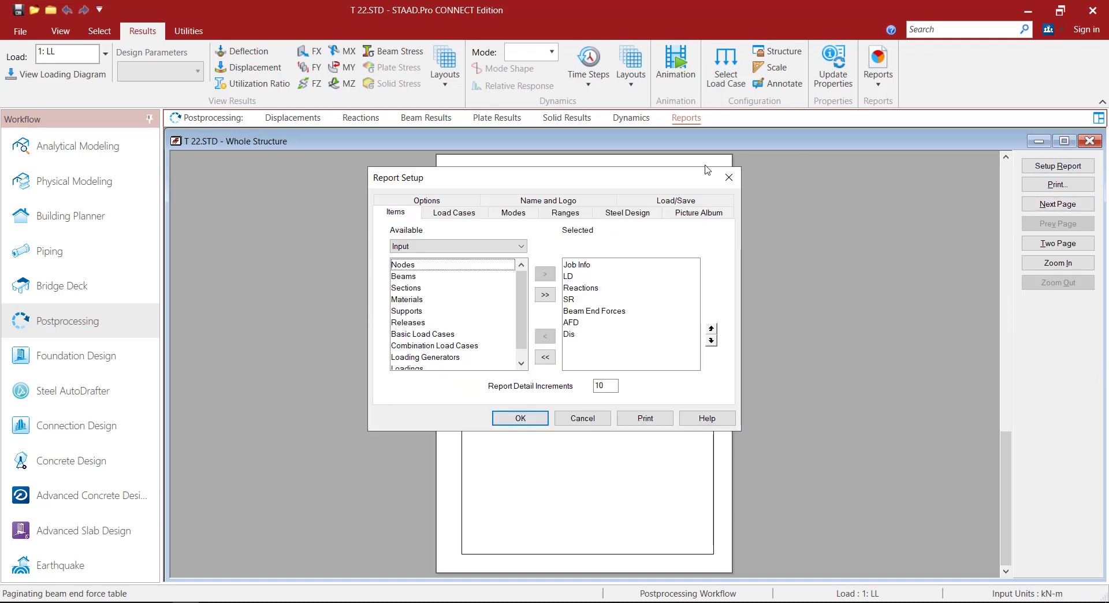
{"action": "left_click", "coordinate": [671, 202]}
{"action": "left_click", "coordinate": [619, 293]}
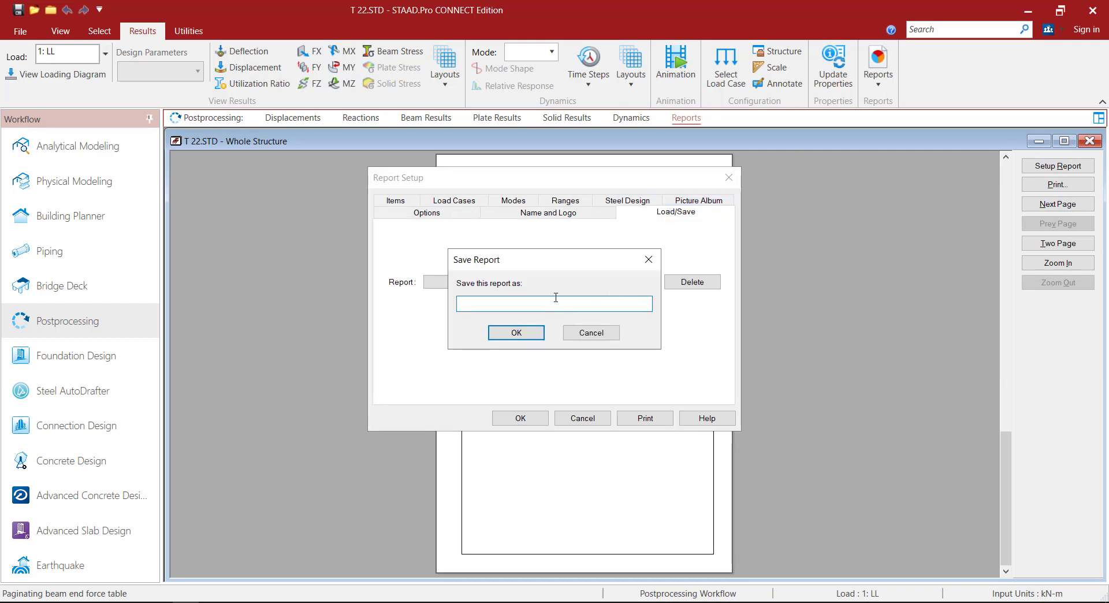
{"action": "type", "text": "T 22"}
{"action": "left_click", "coordinate": [516, 333]}
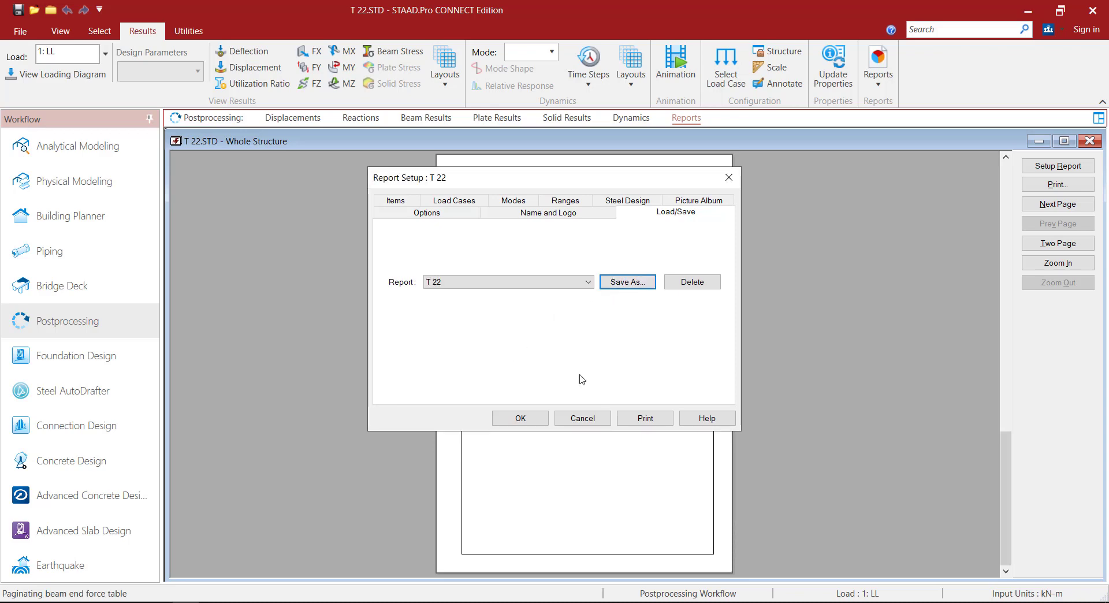
{"action": "left_click", "coordinate": [523, 418]}
Step: Print all pages of the report with Nitro PDF Creator, saving the PDF as T 22 in the Documents folder
{"action": "left_click", "coordinate": [1053, 185]}
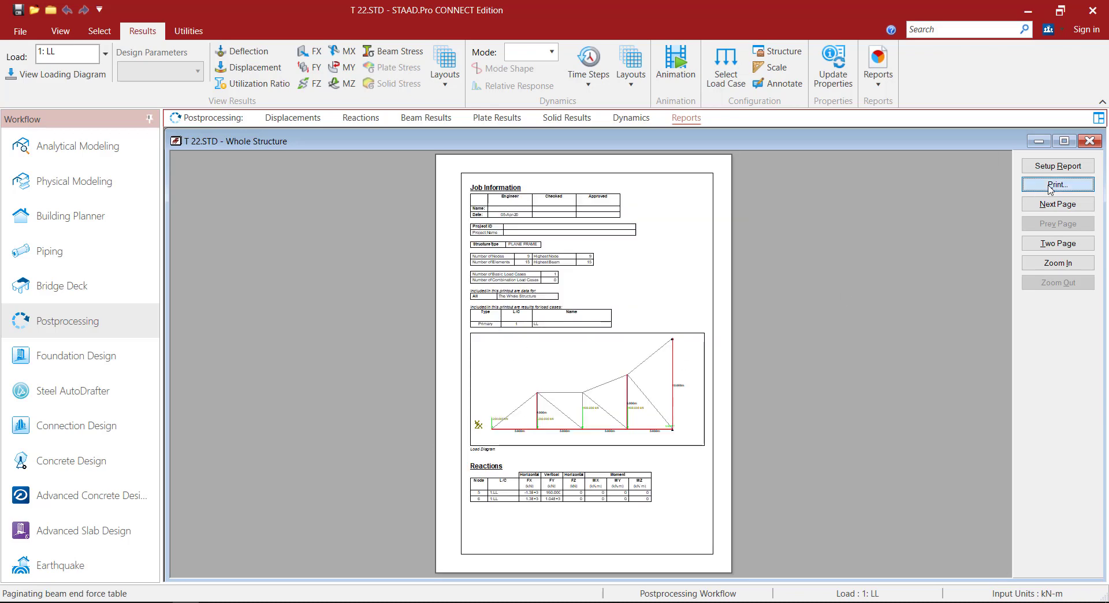
{"action": "left_click", "coordinate": [489, 230]}
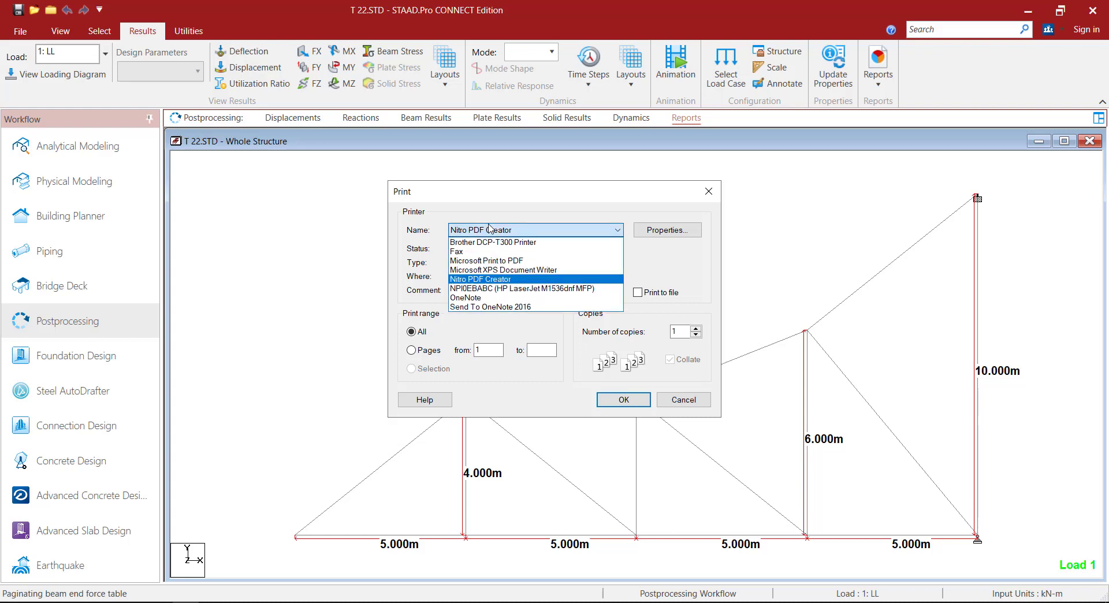
{"action": "left_click", "coordinate": [488, 230]}
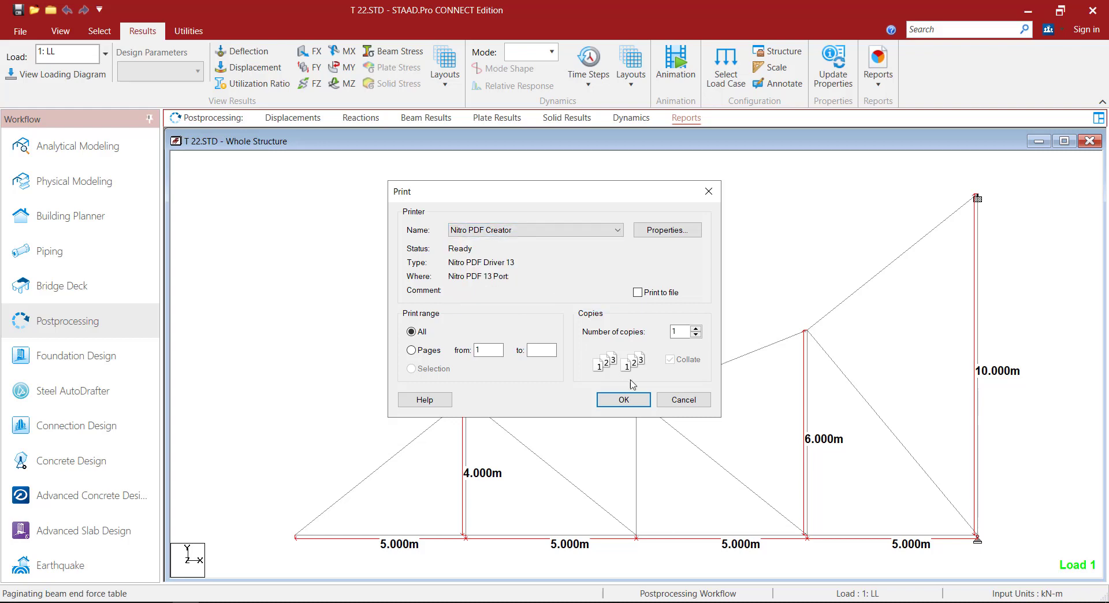
{"action": "left_click", "coordinate": [624, 400]}
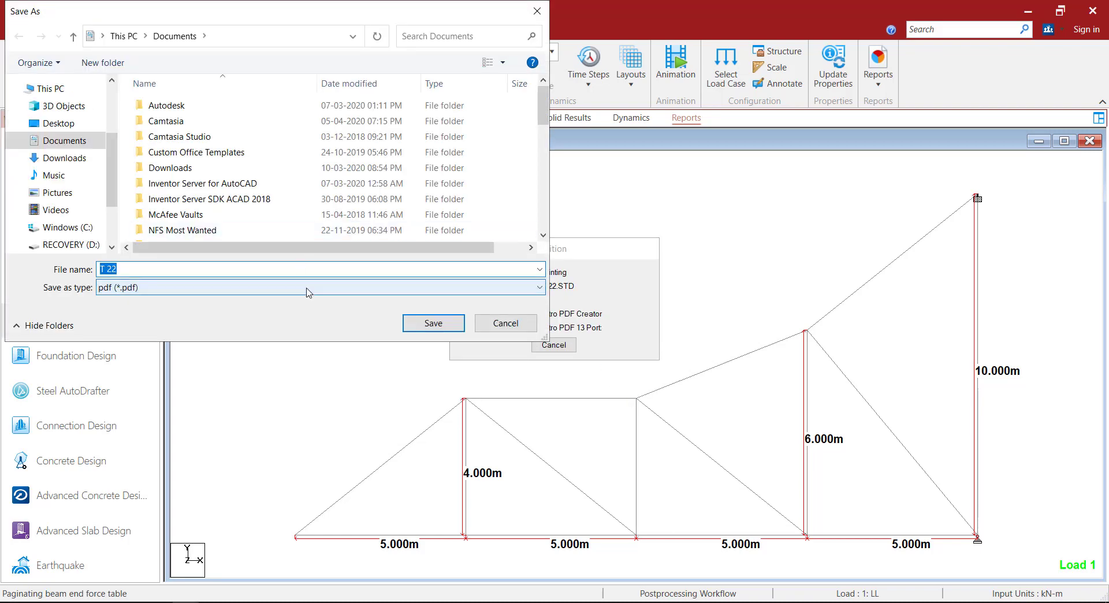
{"action": "left_click", "coordinate": [409, 319]}
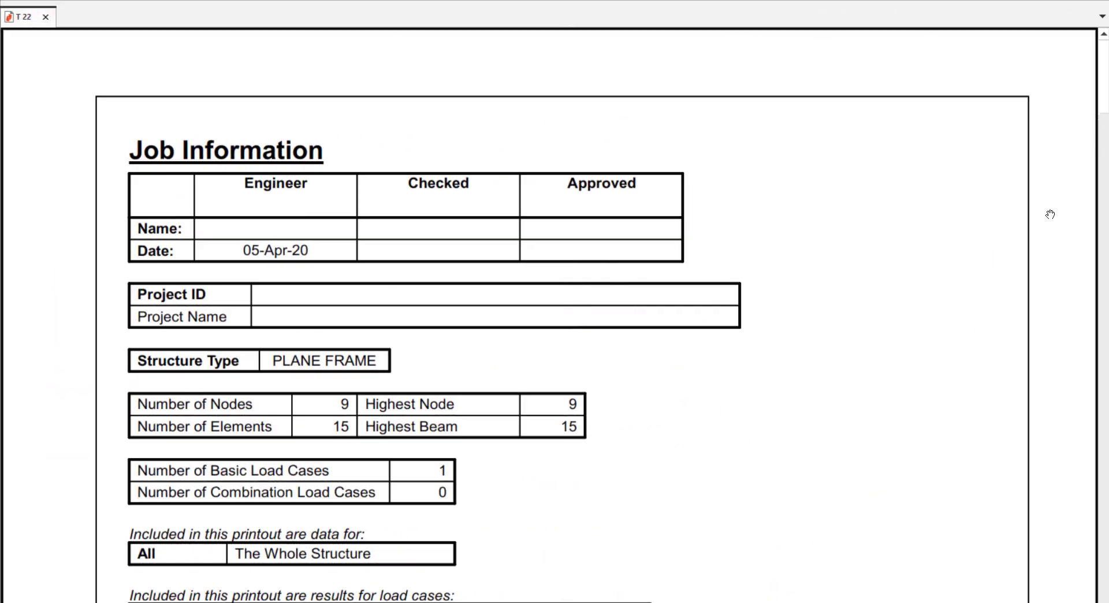
Step: Review the T 22 PDF from the job information through the reactions, beam end forces, axial force diagram and displacement picture
{"action": "scroll", "coordinate": [995, 211], "scroll_direction": "down", "scroll_amount": 15}
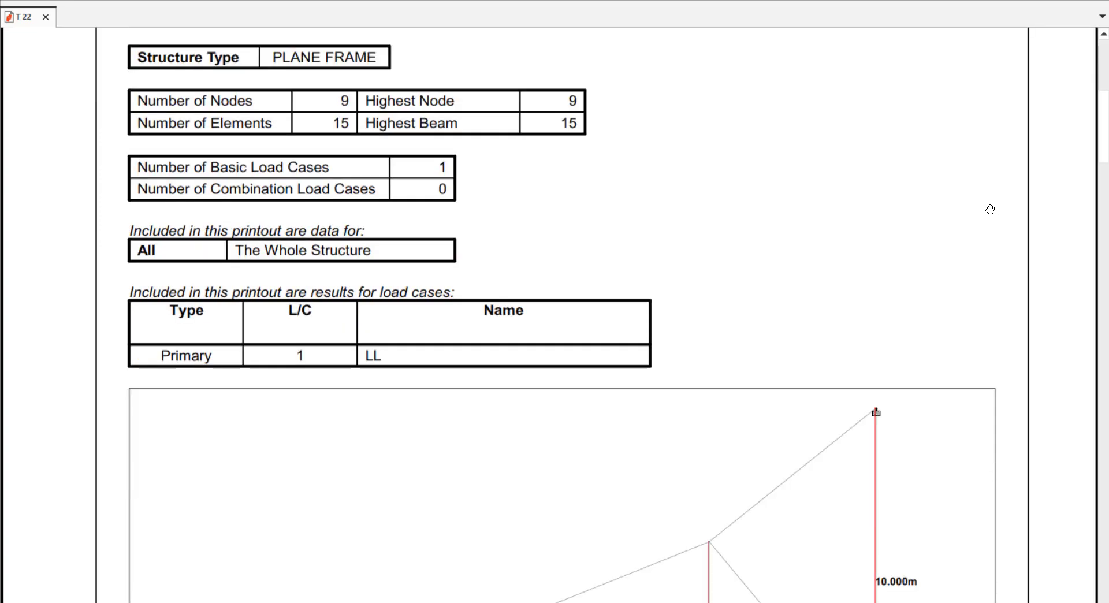
{"action": "scroll", "coordinate": [989, 210], "scroll_direction": "down", "scroll_amount": 2}
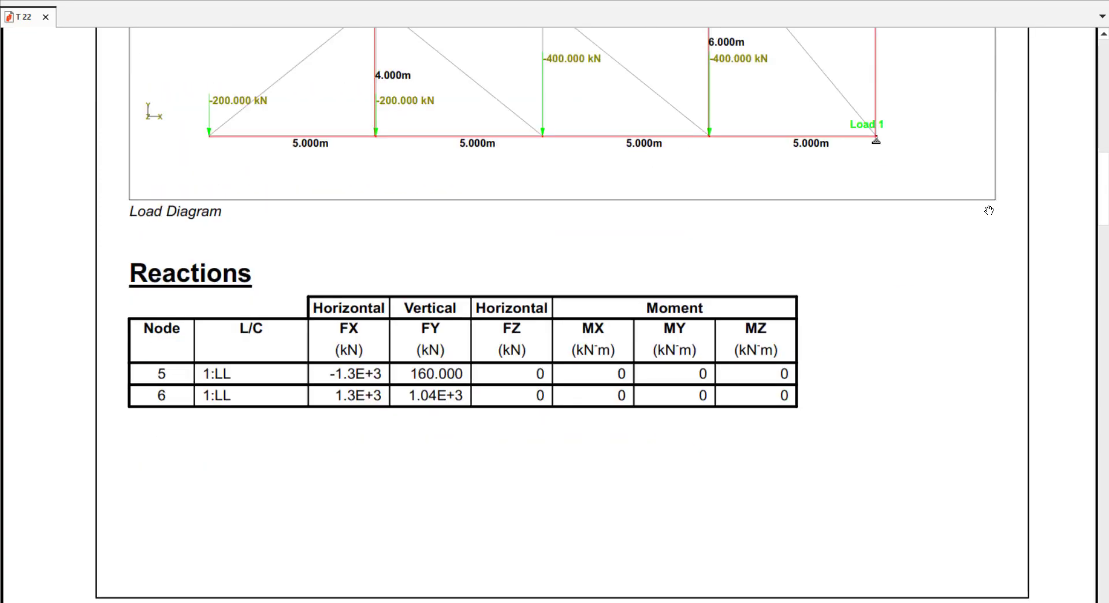
{"action": "scroll", "coordinate": [989, 211], "scroll_direction": "down", "scroll_amount": 12}
{"action": "scroll", "coordinate": [989, 211], "scroll_direction": "up", "scroll_amount": 4}
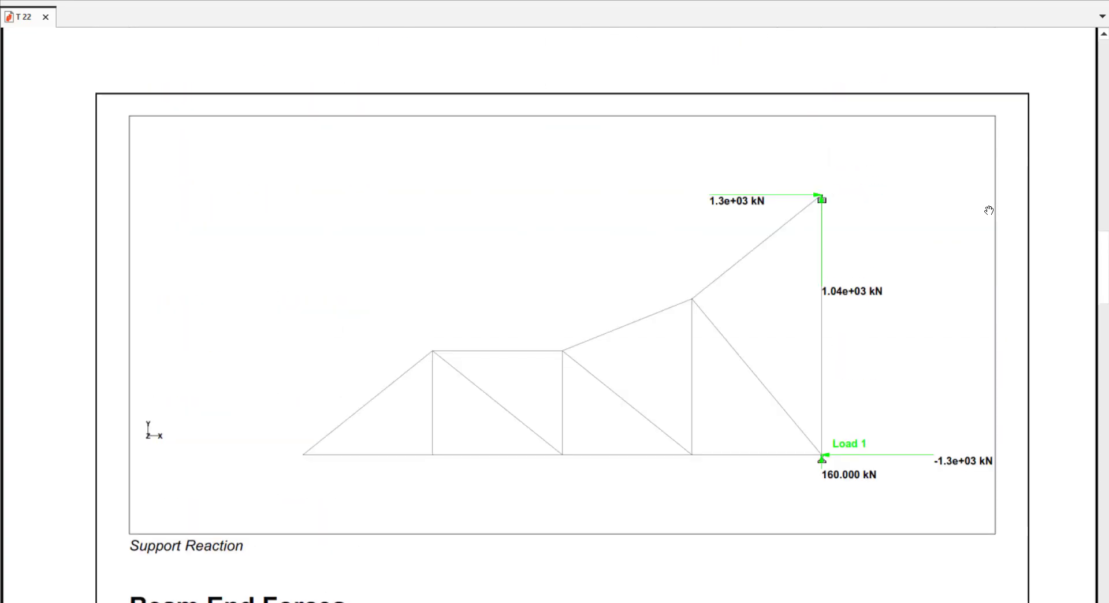
{"action": "scroll", "coordinate": [989, 211], "scroll_direction": "down", "scroll_amount": 20}
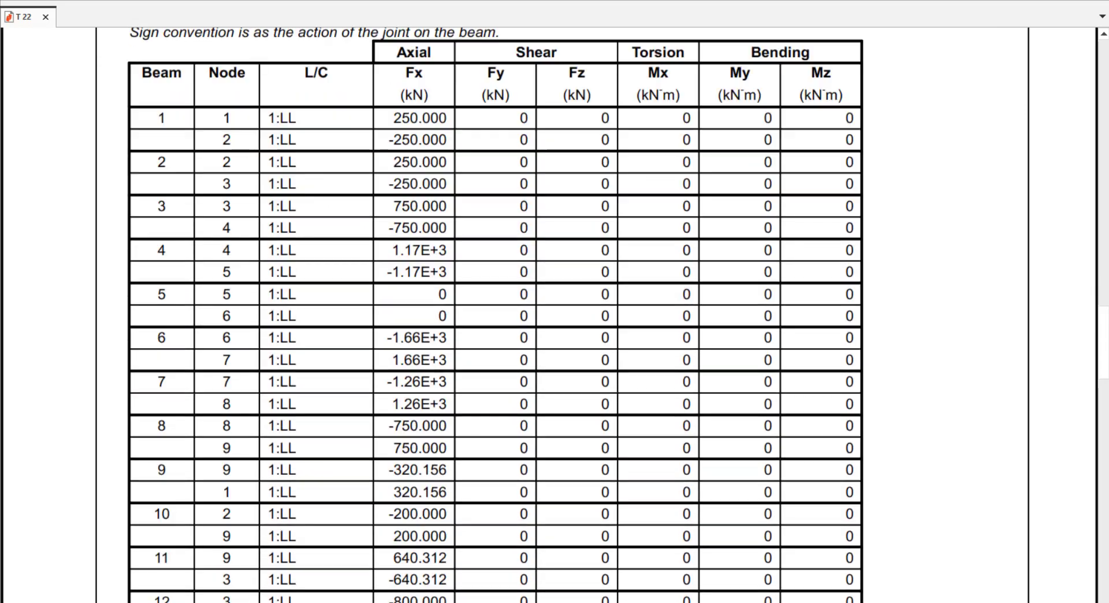
{"action": "scroll", "coordinate": [989, 210], "scroll_direction": "down", "scroll_amount": 15}
{"action": "scroll", "coordinate": [989, 211], "scroll_direction": "up", "scroll_amount": 4}
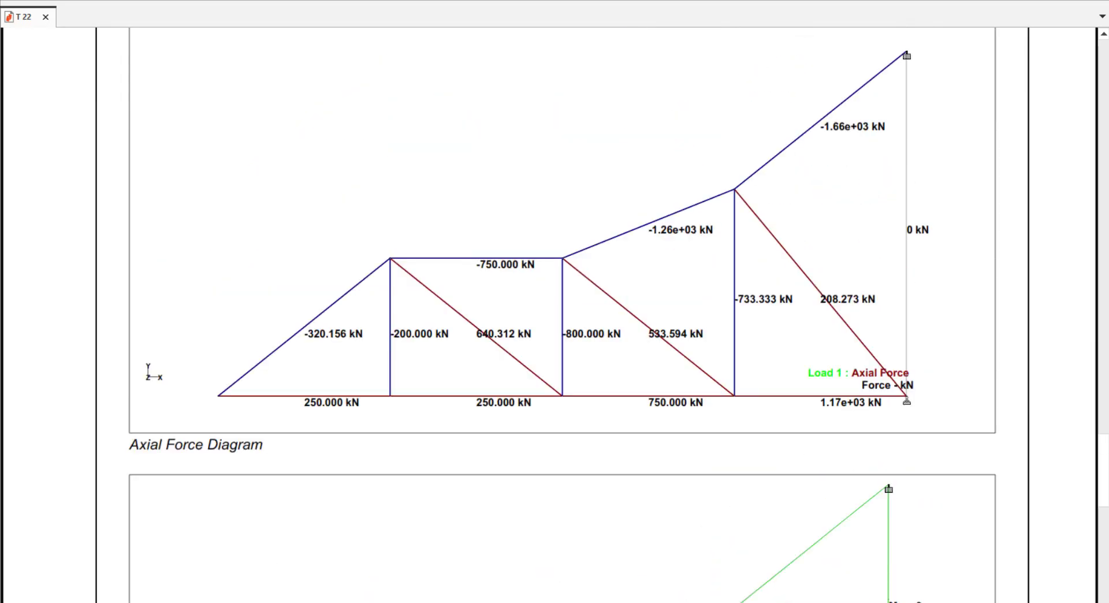
{"action": "scroll", "coordinate": [989, 210], "scroll_direction": "down", "scroll_amount": 10}
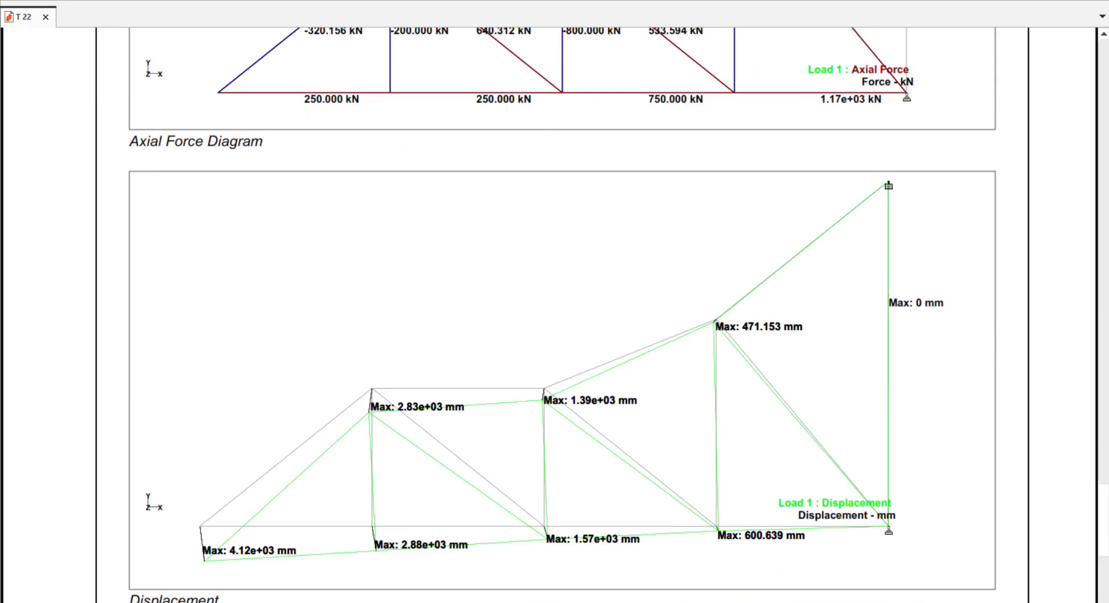